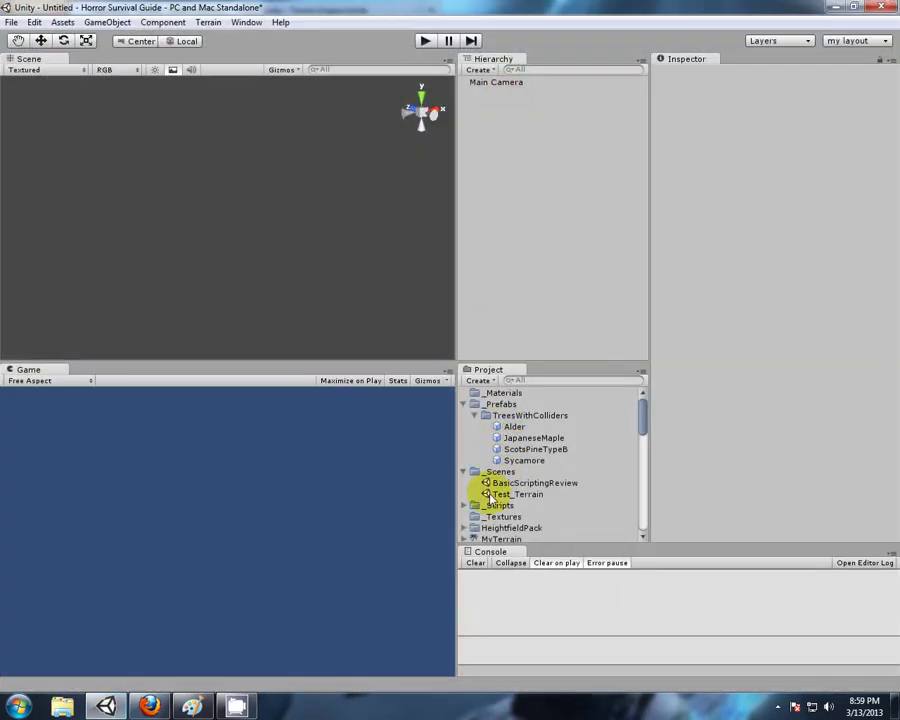
# - Open the Test_Terrain scene without saving the untitled scene and orbit around the terrain
pyautogui.doubleClick(490, 495)
pyautogui.click(486, 380)
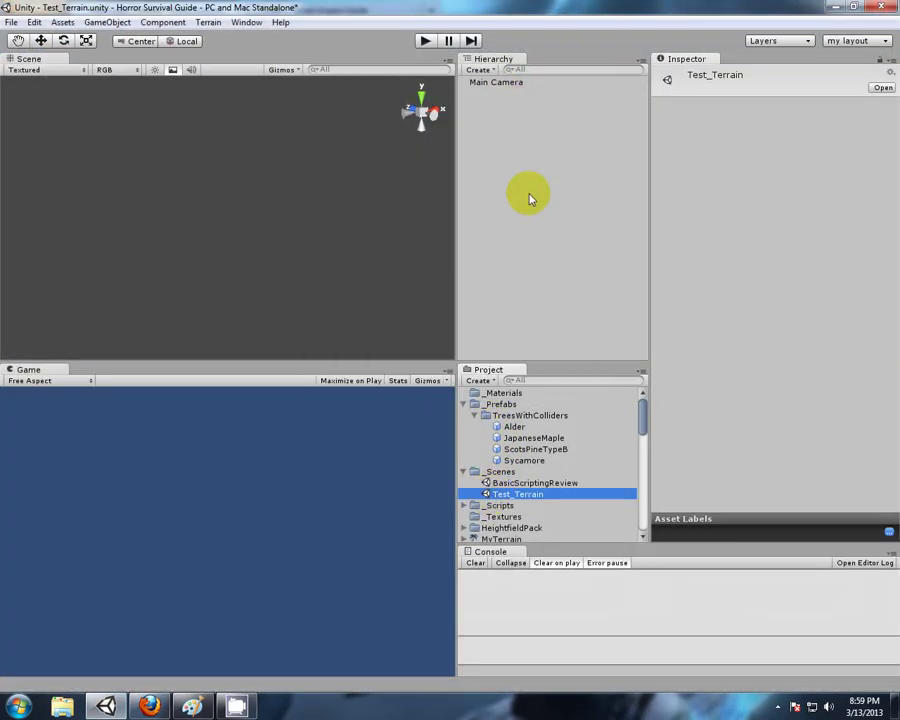
pyautogui.doubleClick(486, 104)
pyautogui.keyDown('alt'); pyautogui.moveTo(291, 148); pyautogui.dragTo(363, 287); pyautogui.keyUp('alt')
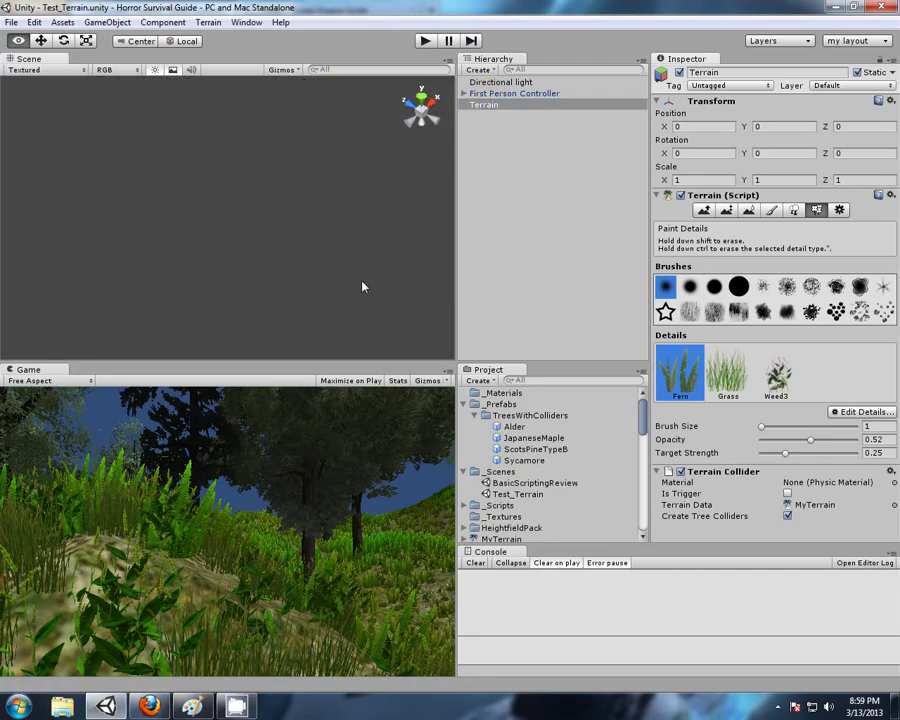
pyautogui.keyDown('alt'); pyautogui.moveTo(217, 190); pyautogui.dragTo(120, 287); pyautogui.keyUp('alt')
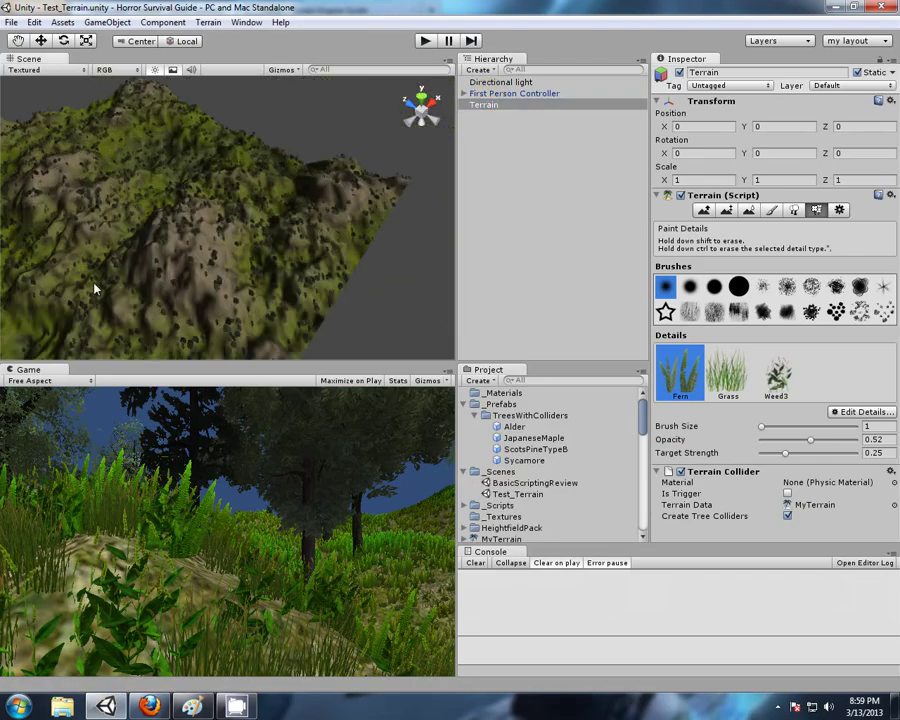
pyautogui.scroll(5, 310, 232)
pyautogui.scroll(-2, 310, 232)
pyautogui.keyDown('alt'); pyautogui.moveTo(311, 225); pyautogui.dragTo(235, 245); pyautogui.keyUp('alt')
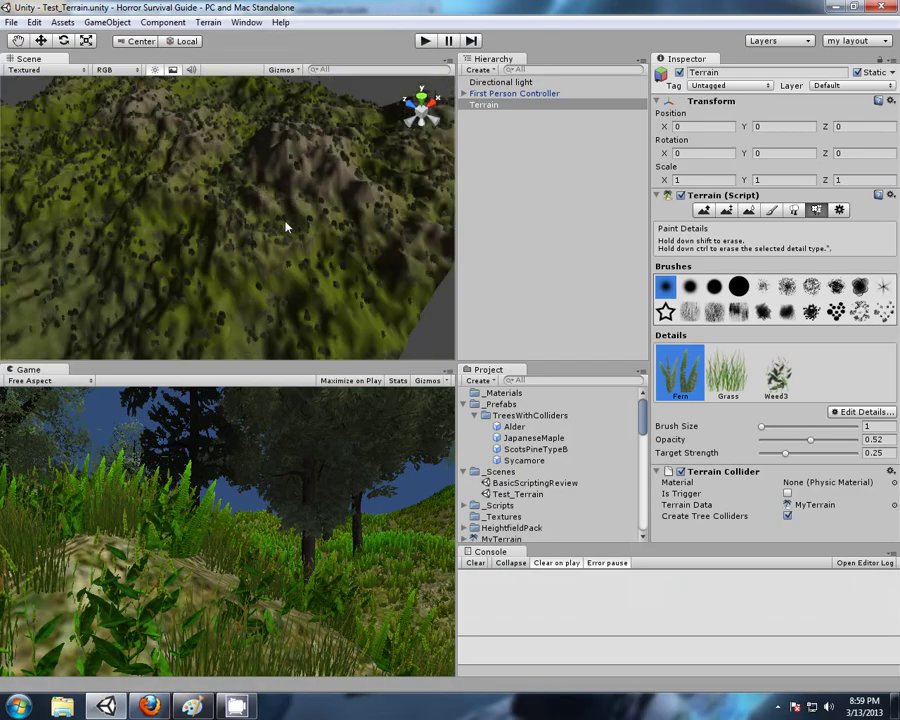
pyautogui.keyDown('alt'); pyautogui.moveTo(287, 225); pyautogui.dragTo(263, 298, button='right'); pyautogui.keyUp('alt')
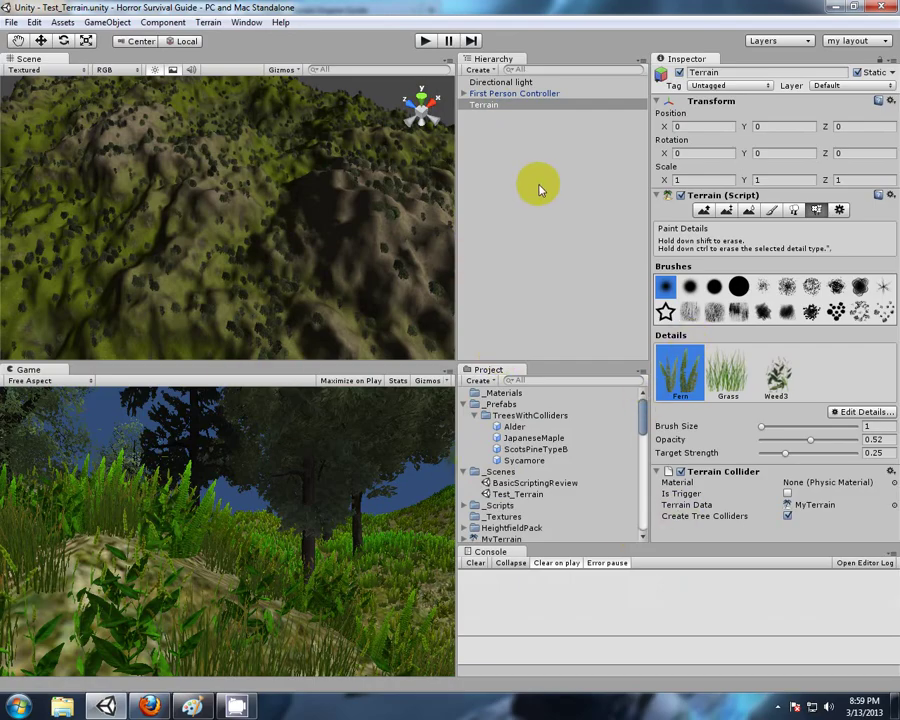
# - Open the recent Character Controller (FPC) project from the Project Wizard
pyautogui.click(11, 22)
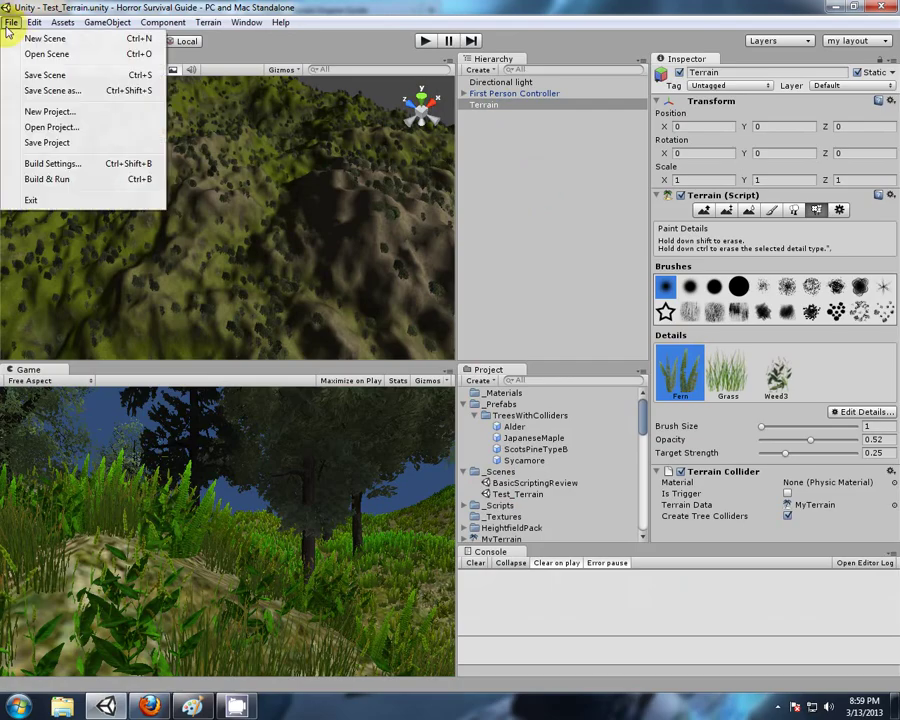
pyautogui.click(50, 127)
pyautogui.doubleClick(455, 300)
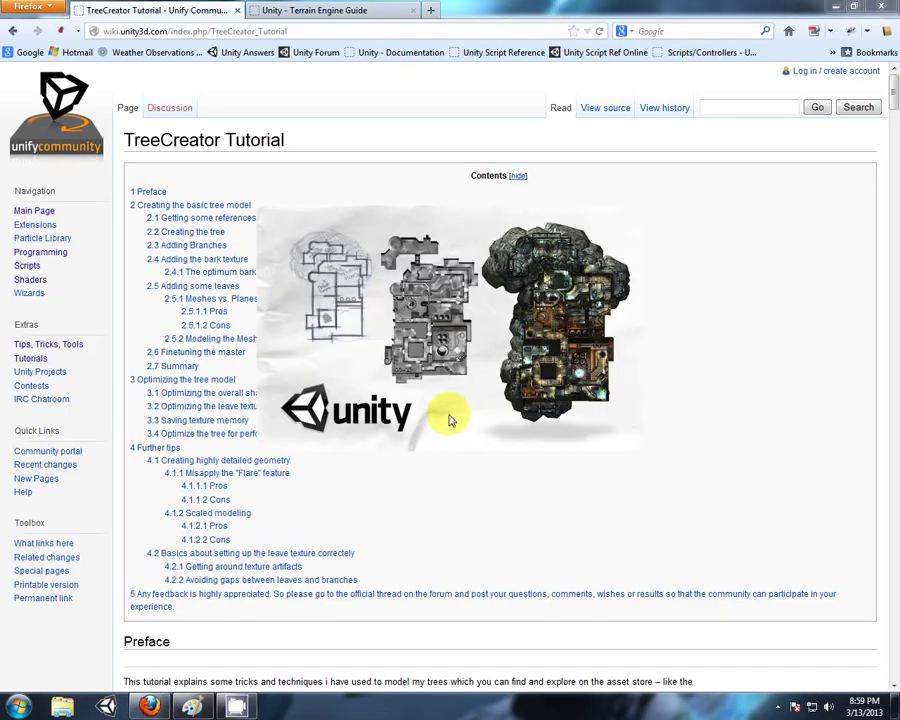
# - View the title card, dismiss Unity's update notice in the FPC project, then bring Firefox forward
pyautogui.click(191, 707)
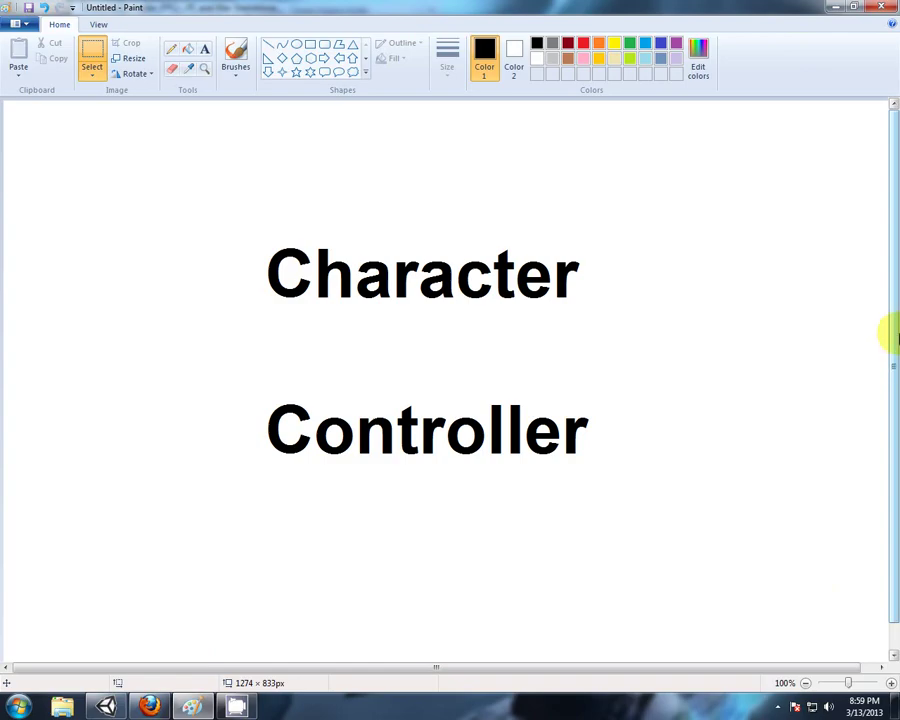
pyautogui.click(108, 707)
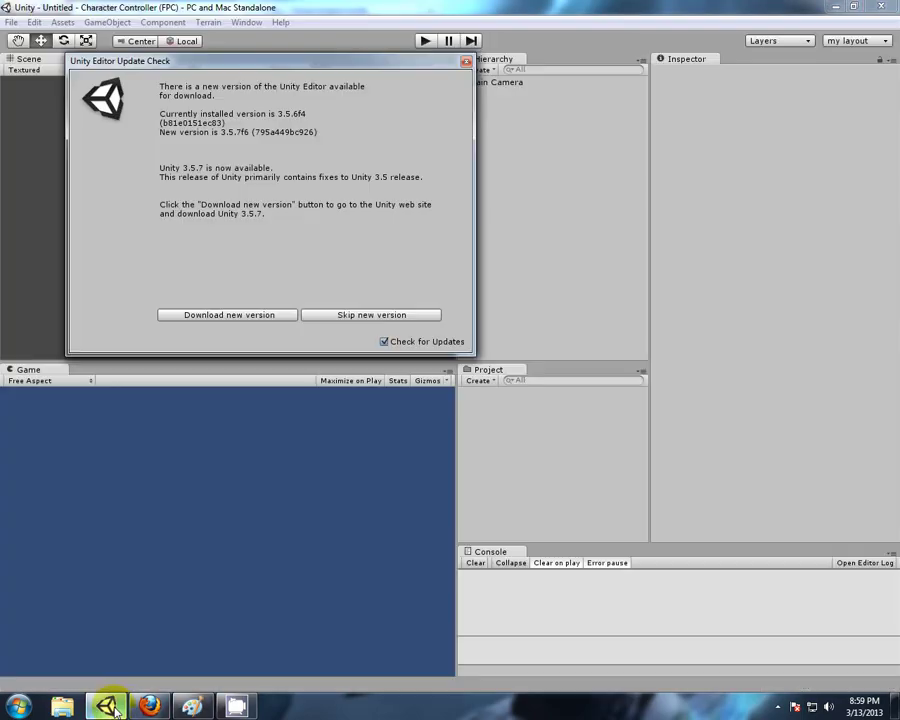
pyautogui.click(465, 62)
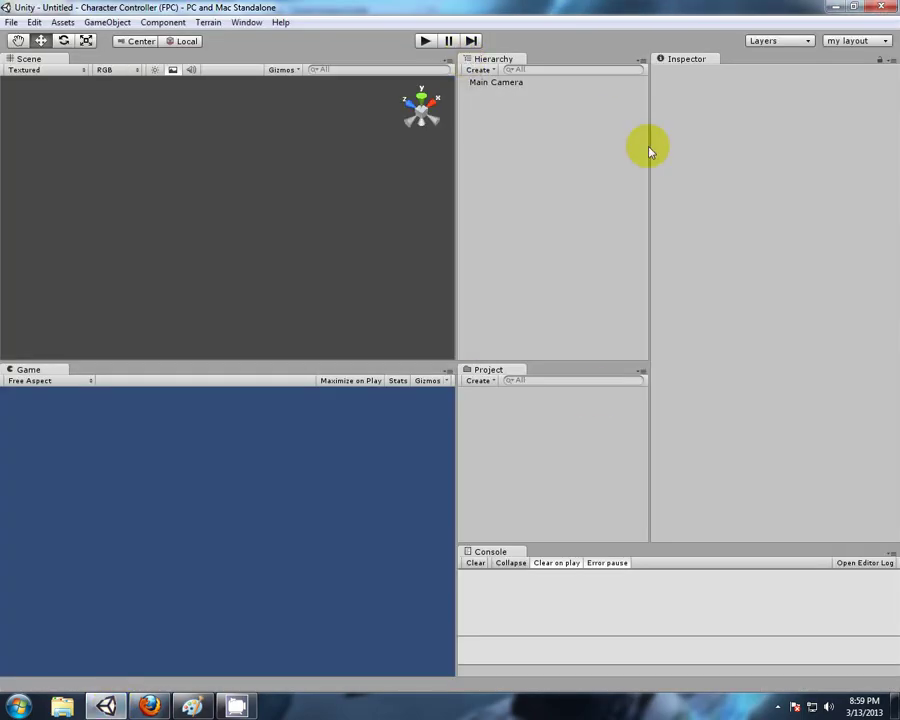
pyautogui.click(148, 707)
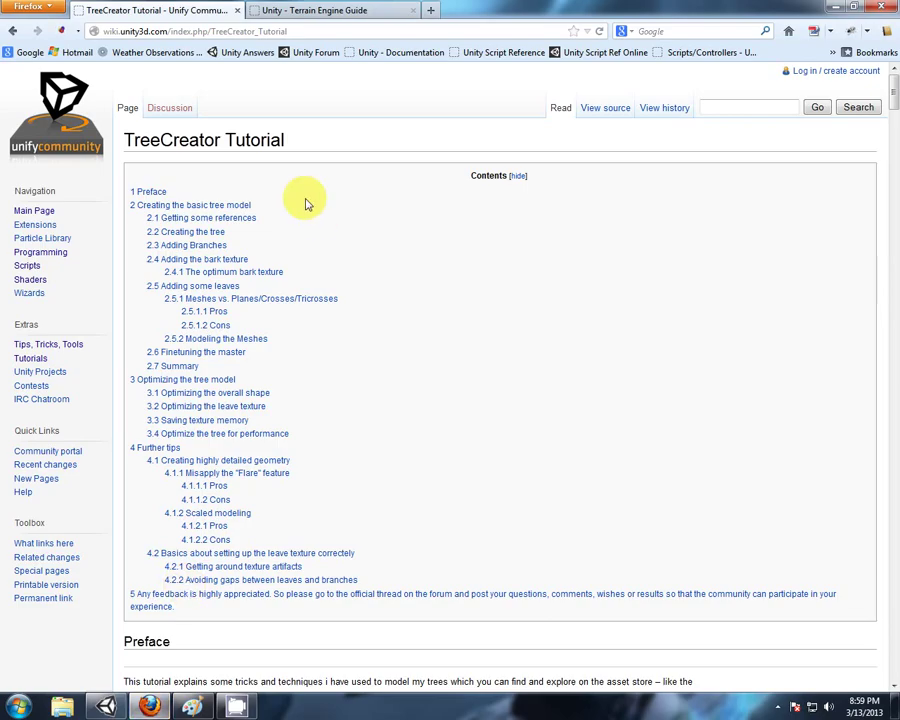
# - Browse the Unity User Manual contents from the Documentation bookmark, then return to the home page
pyautogui.click(310, 12)
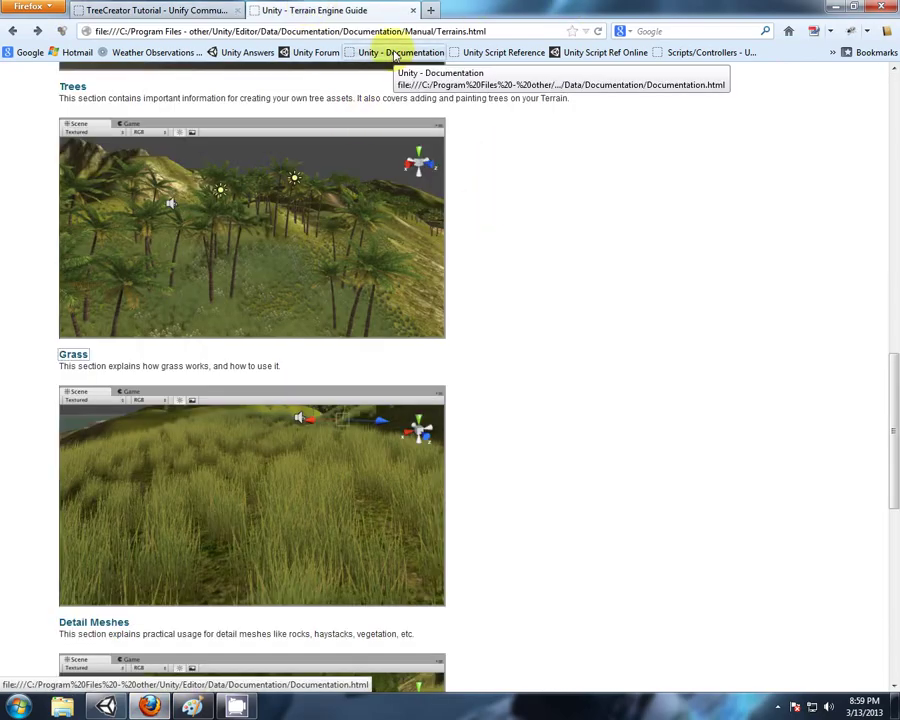
pyautogui.click(394, 53)
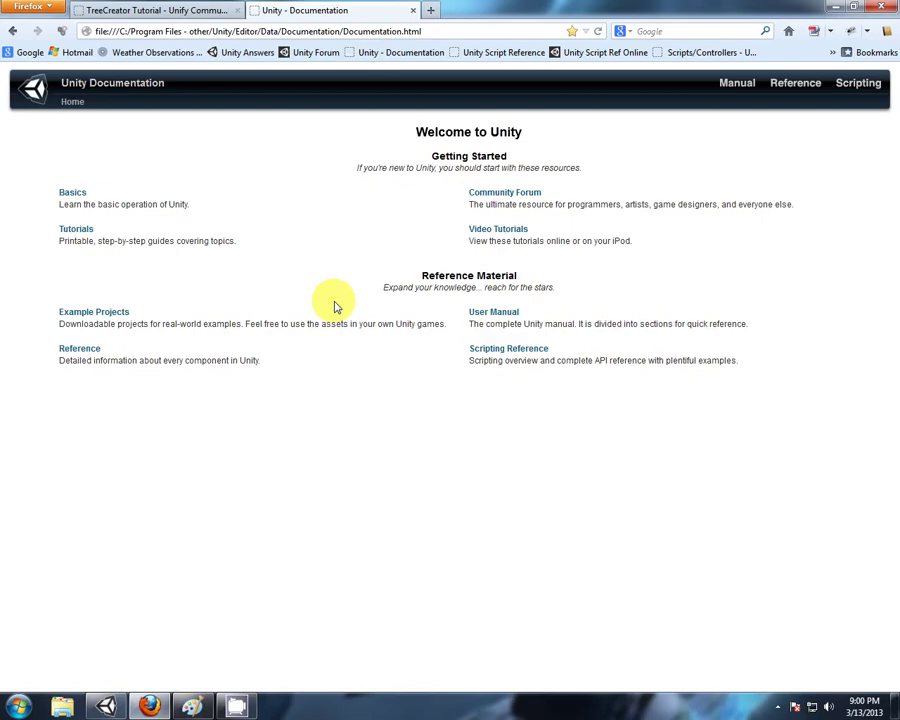
pyautogui.click(490, 312)
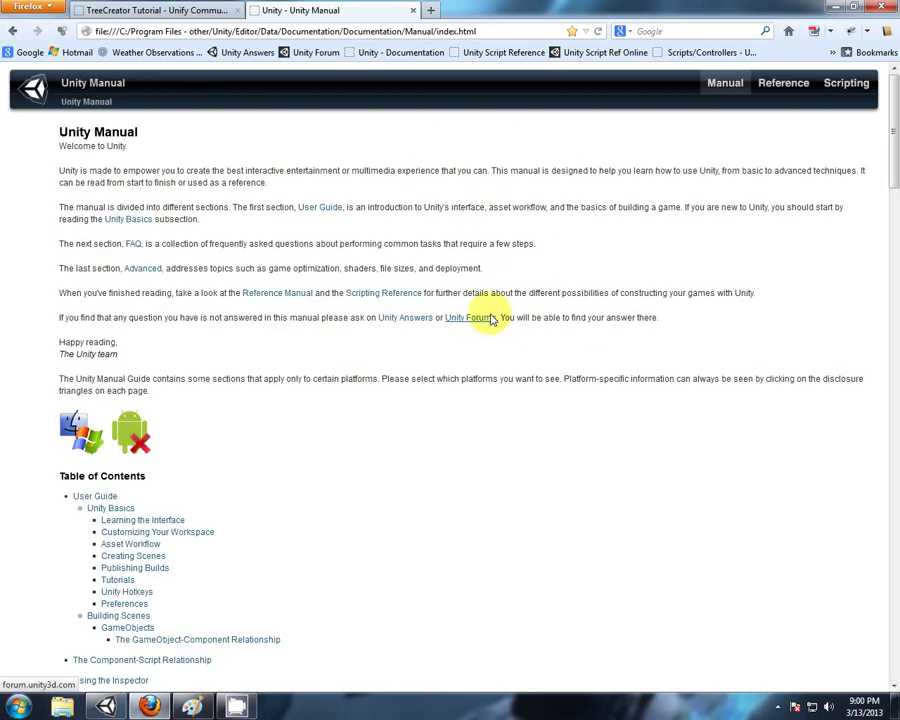
pyautogui.scroll(-7, 399, 472)
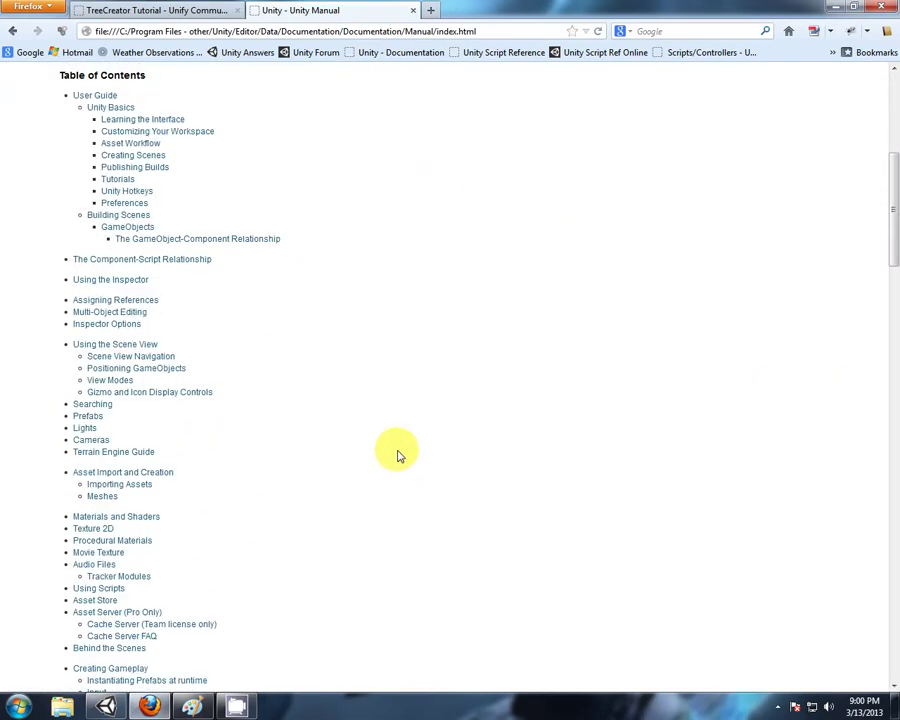
pyautogui.scroll(-3, 395, 278)
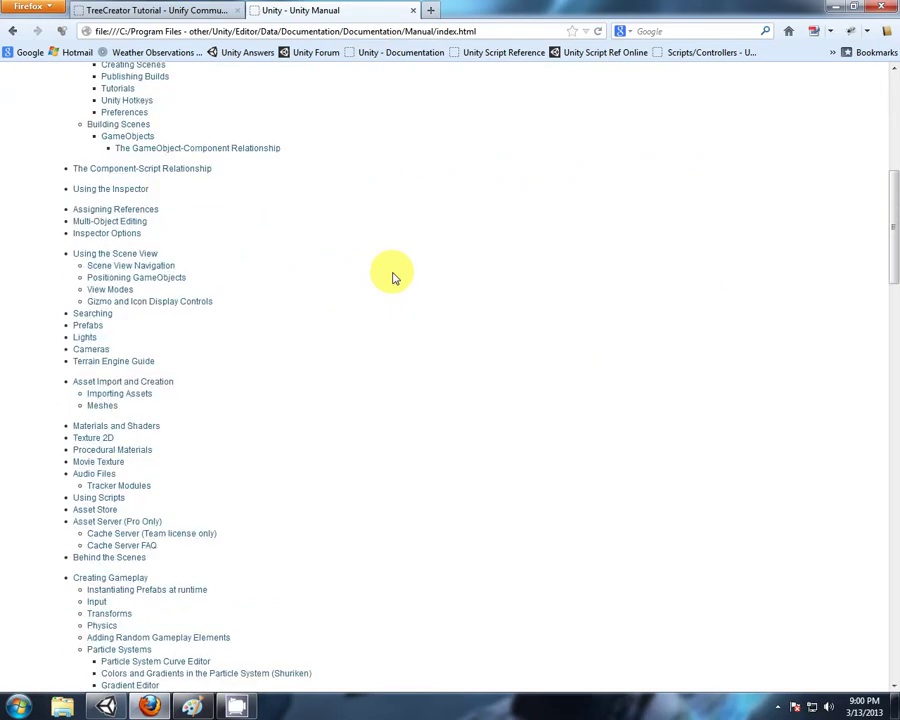
pyautogui.scroll(-2, 286, 210)
pyautogui.scroll(-2, 285, 210)
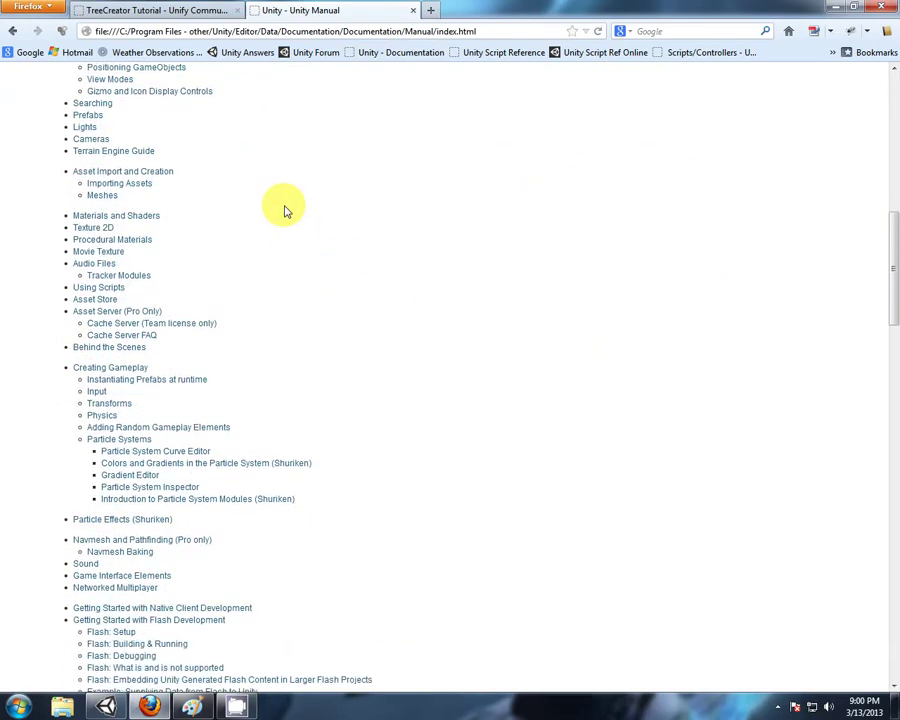
pyautogui.scroll(-5, 355, 234)
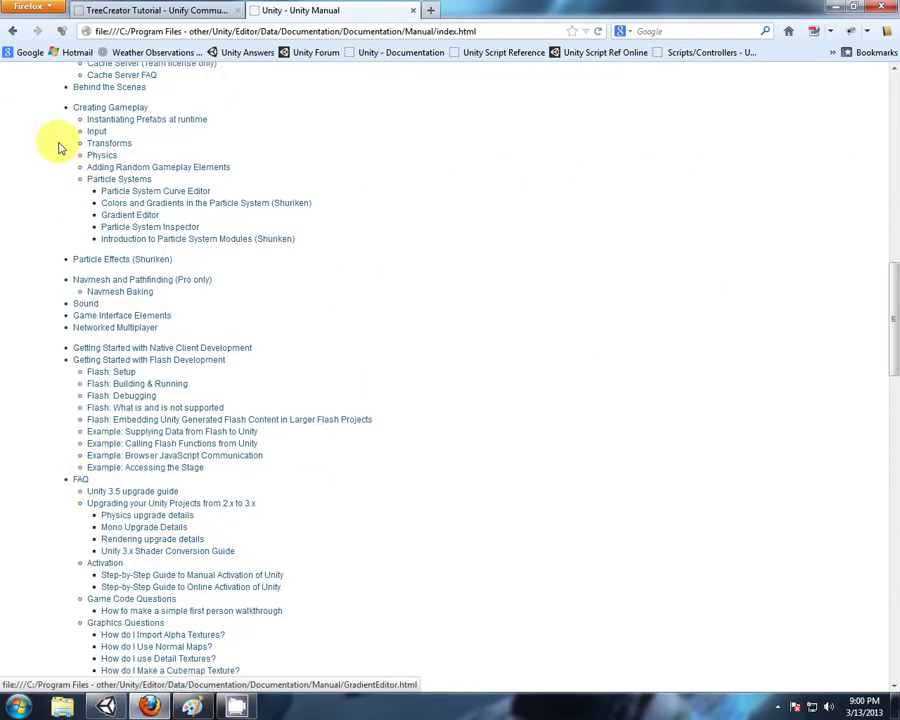
pyautogui.click(9, 32)
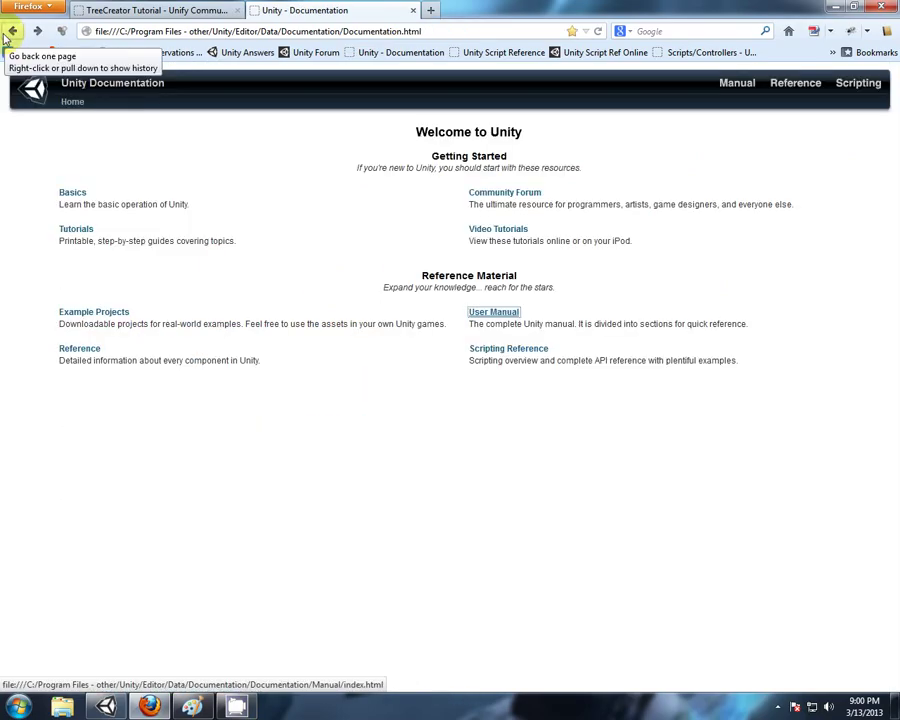
# - Open the Character Controller page from the Reference Manual components index and read its intro
pyautogui.click(79, 350)
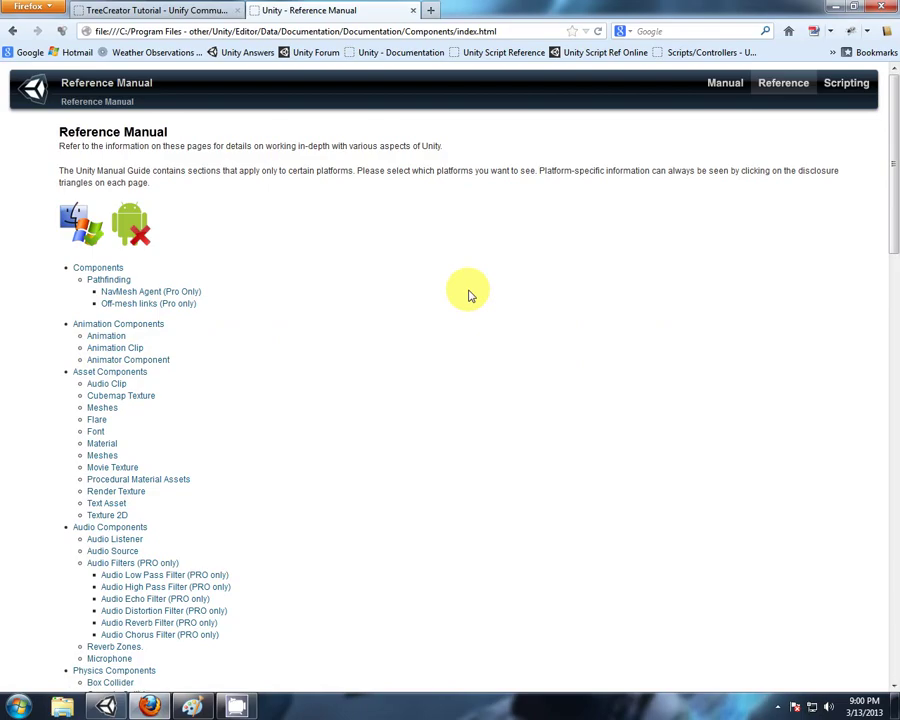
pyautogui.scroll(-3, 468, 295)
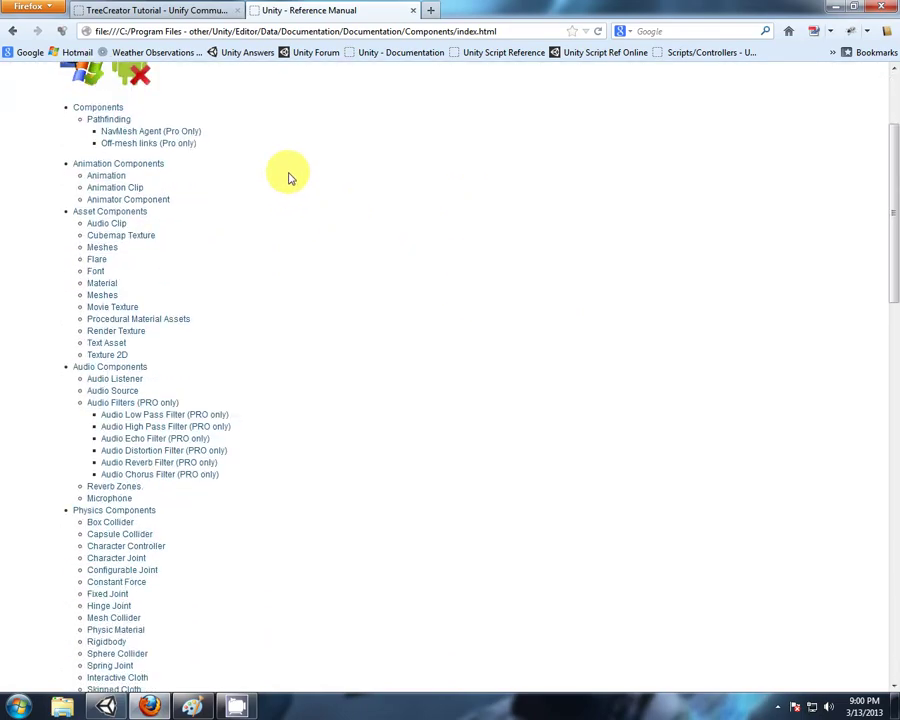
pyautogui.scroll(-3, 400, 250)
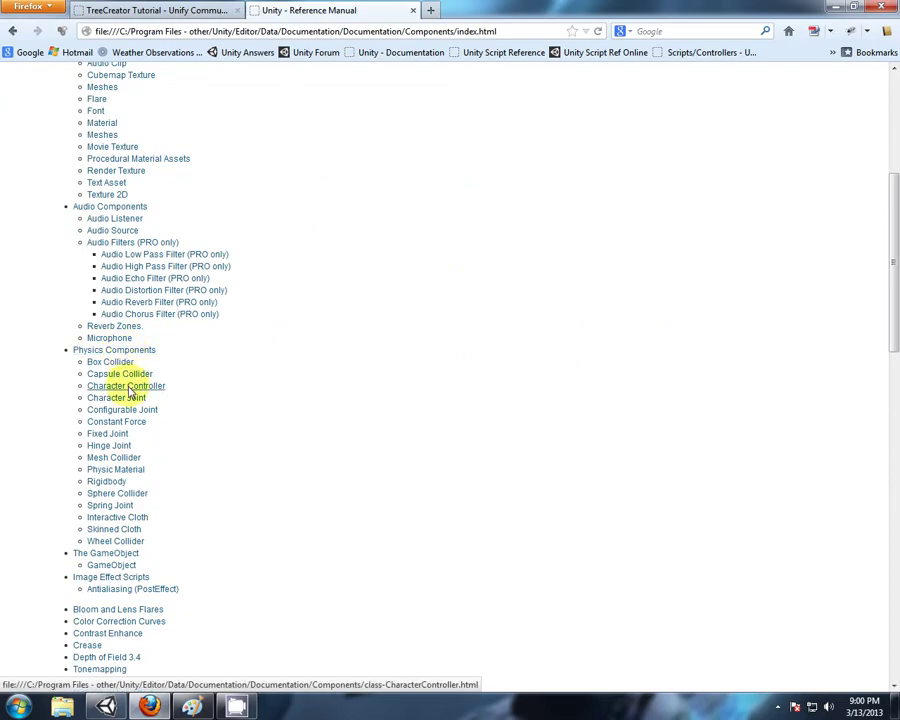
pyautogui.click(160, 386)
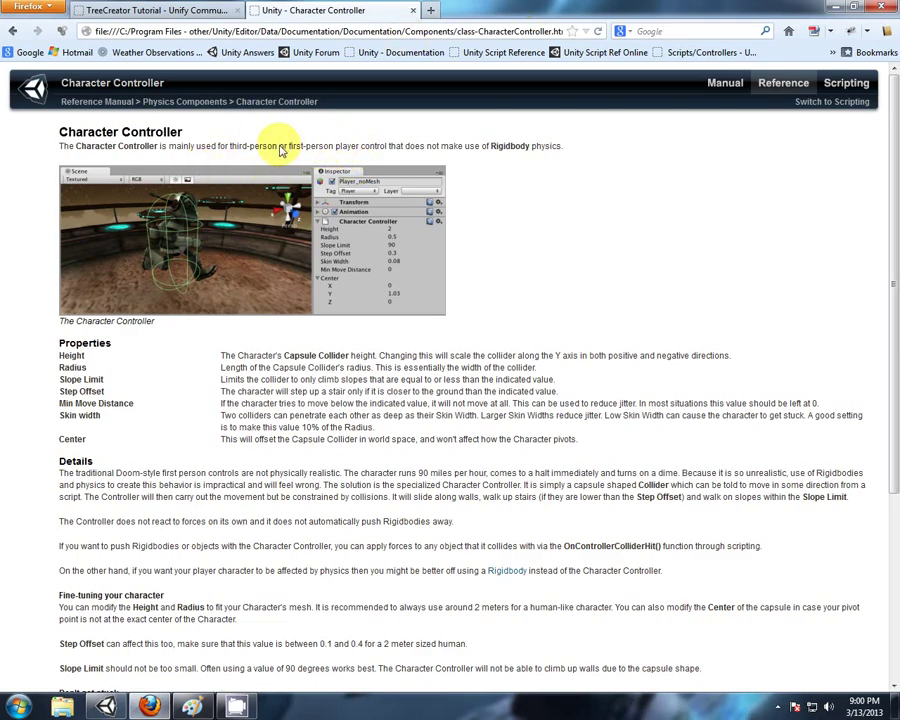
pyautogui.moveTo(335, 148); pyautogui.dragTo(511, 148)
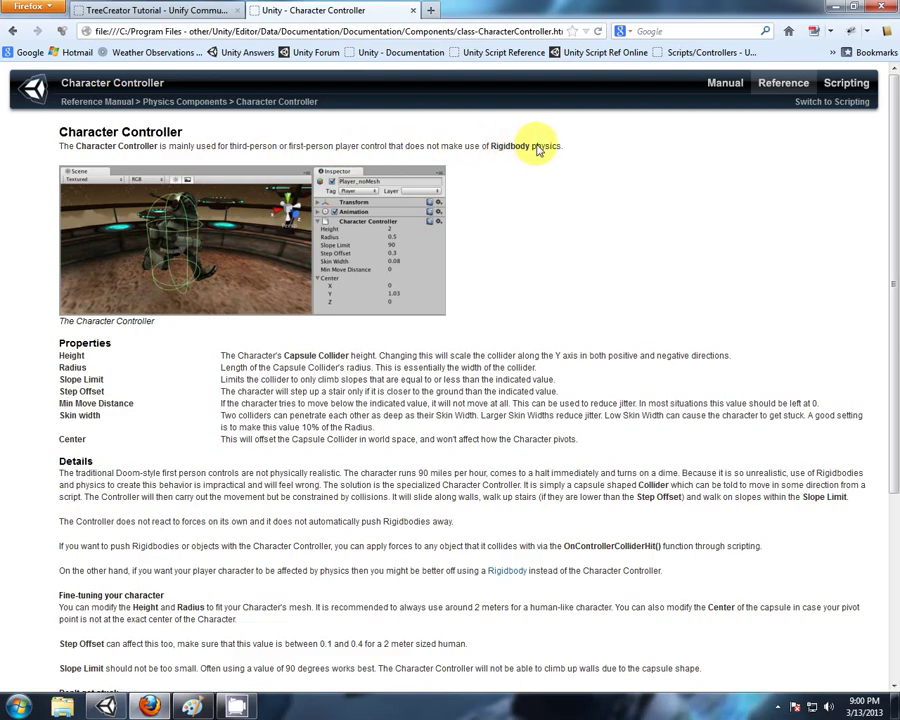
pyautogui.click(13, 33)
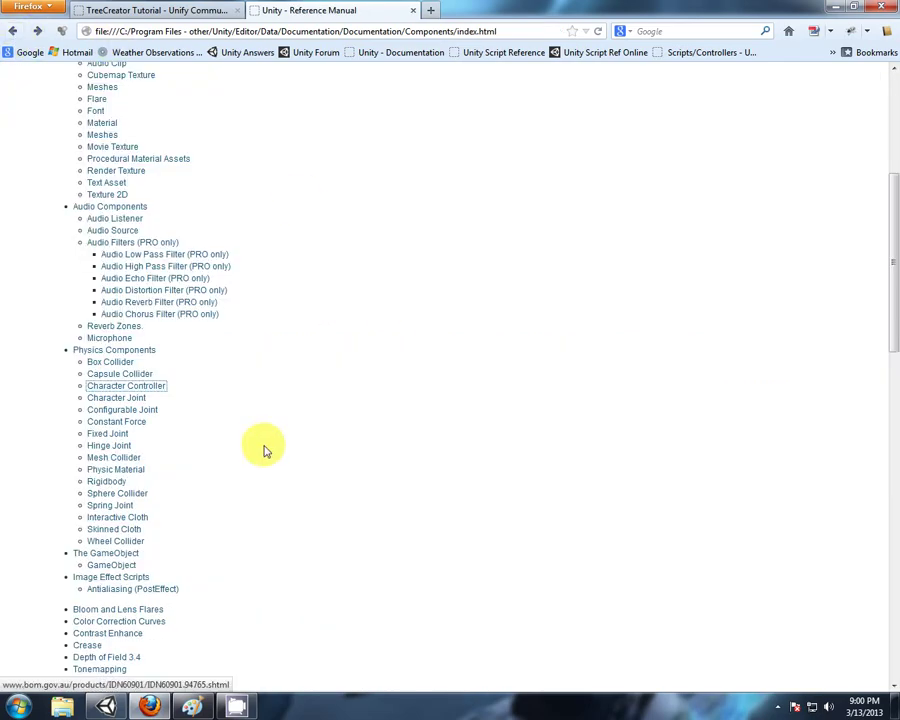
pyautogui.click(35, 31)
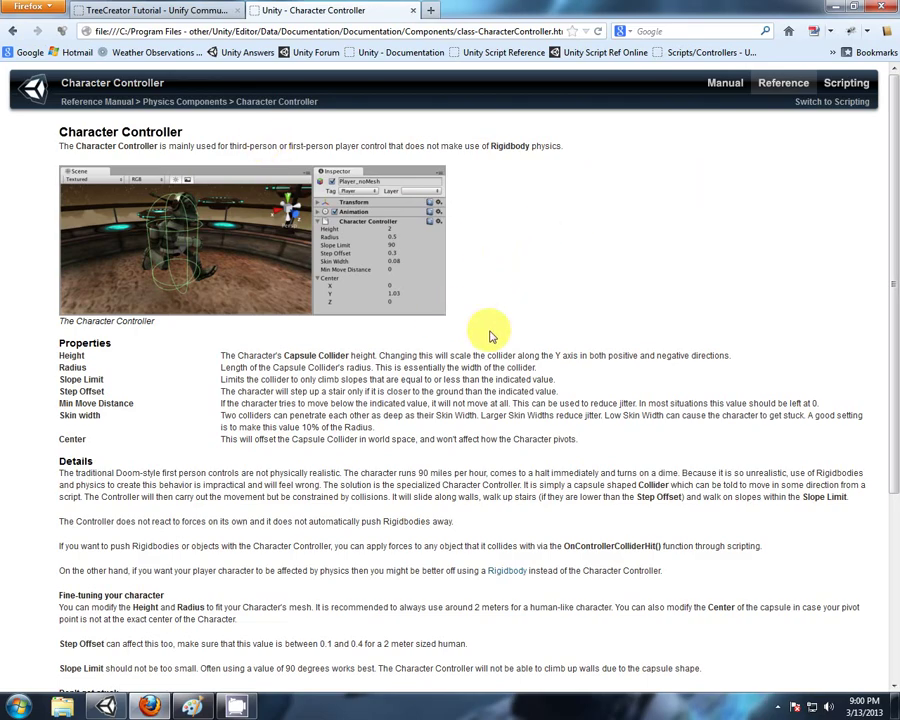
# - Reopen the Character Controller reference page via the Documentation home and scroll through it
pyautogui.click(378, 54)
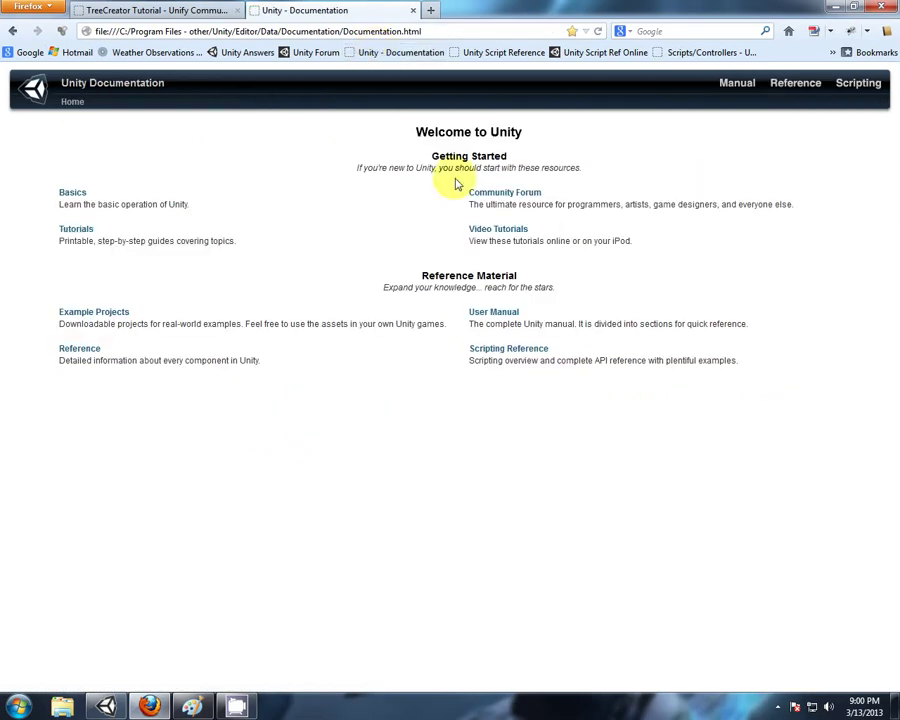
pyautogui.click(82, 351)
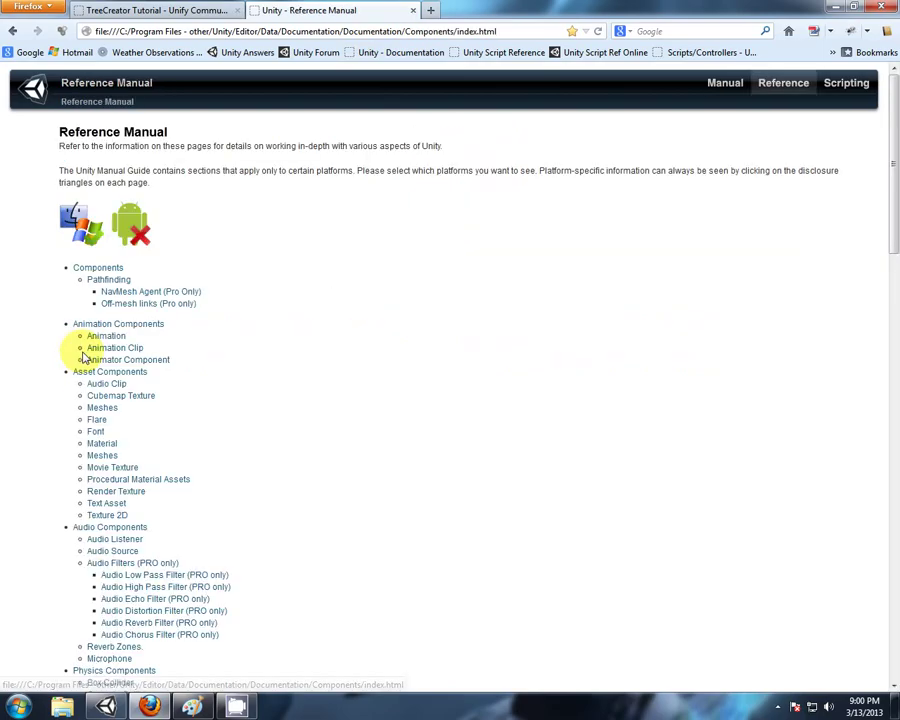
pyautogui.scroll(-7, 279, 343)
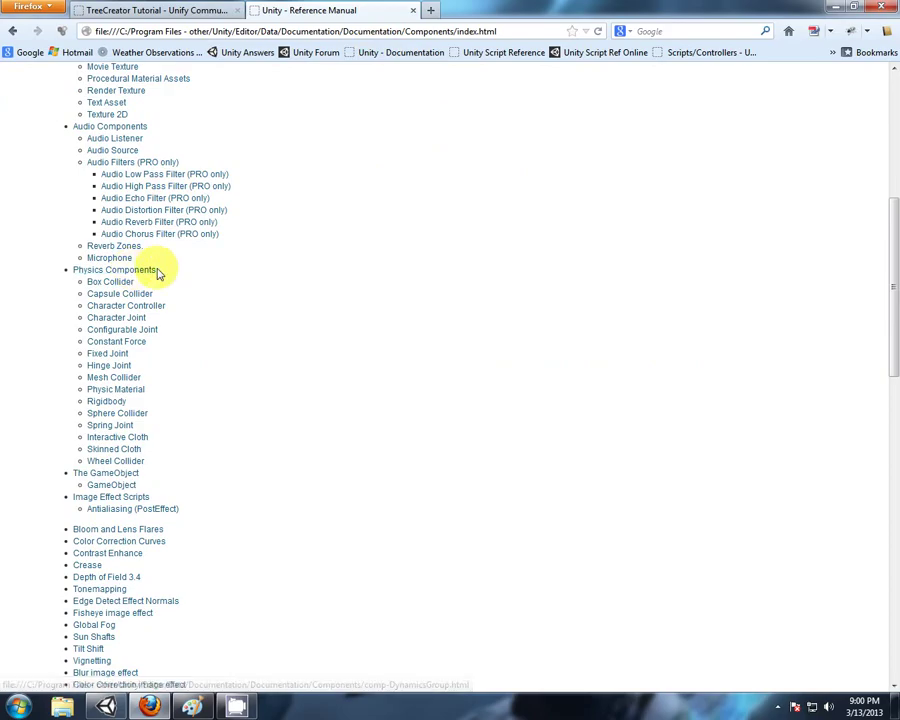
pyautogui.click(155, 308)
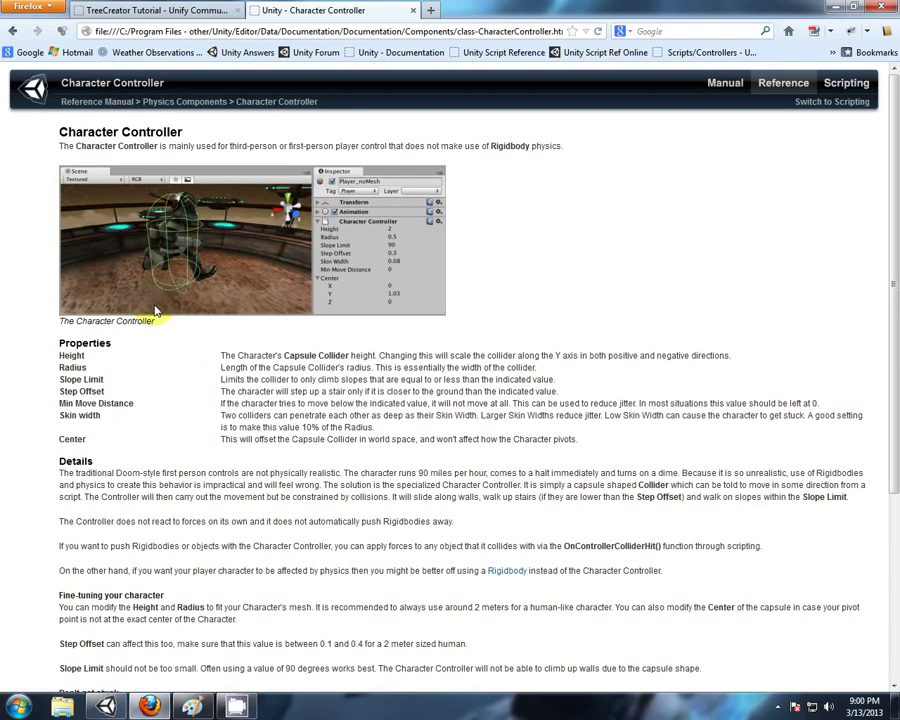
pyautogui.moveTo(895, 318); pyautogui.dragTo(889, 360)
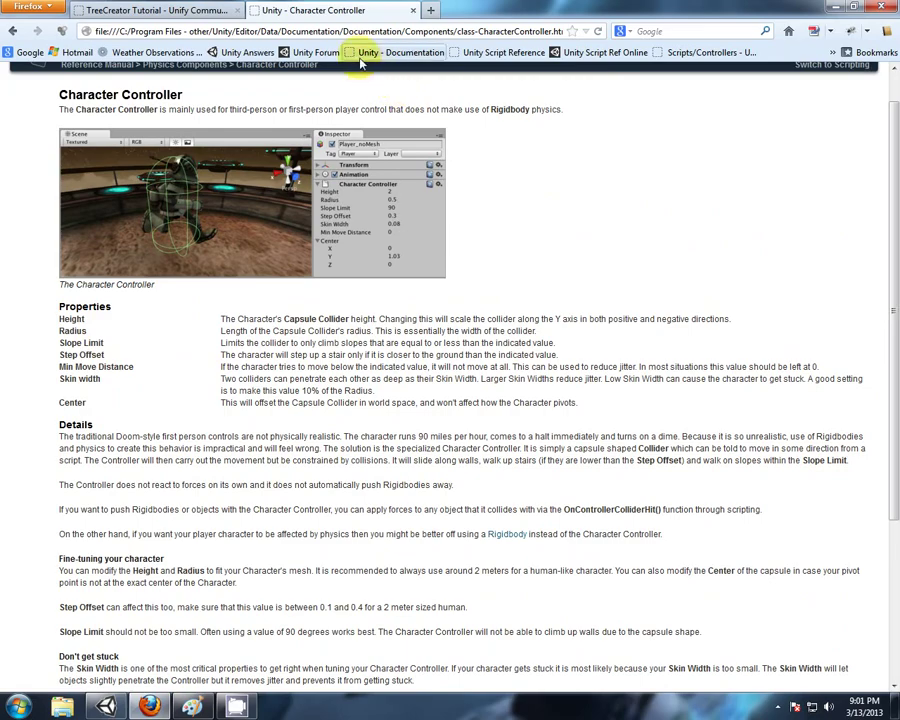
# - Search the Unity Script Reference for 'character controller', correcting the misspelled term
pyautogui.click(487, 55)
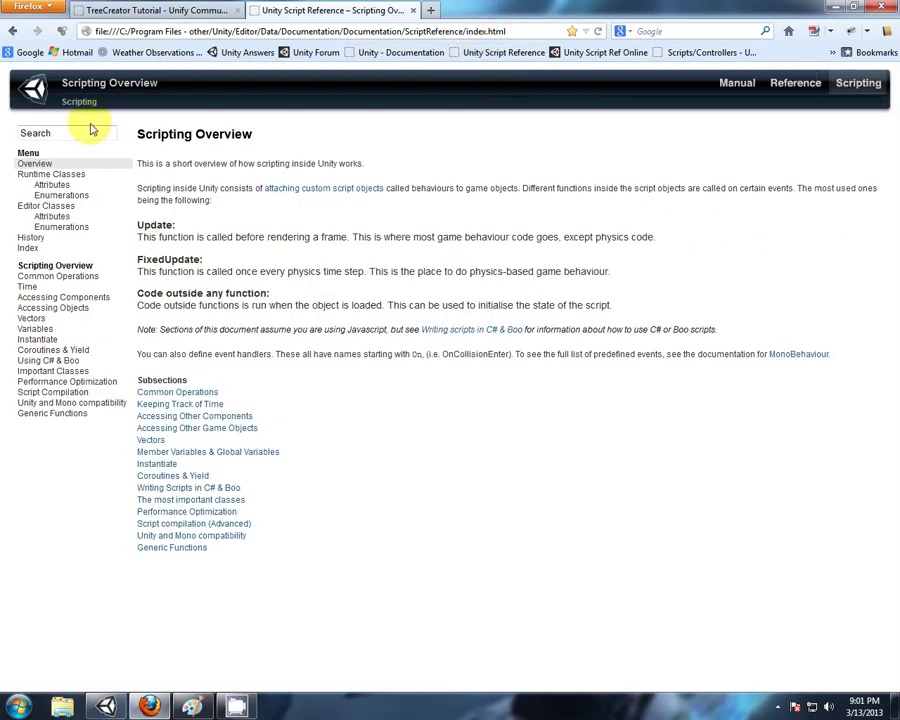
pyautogui.write('c')
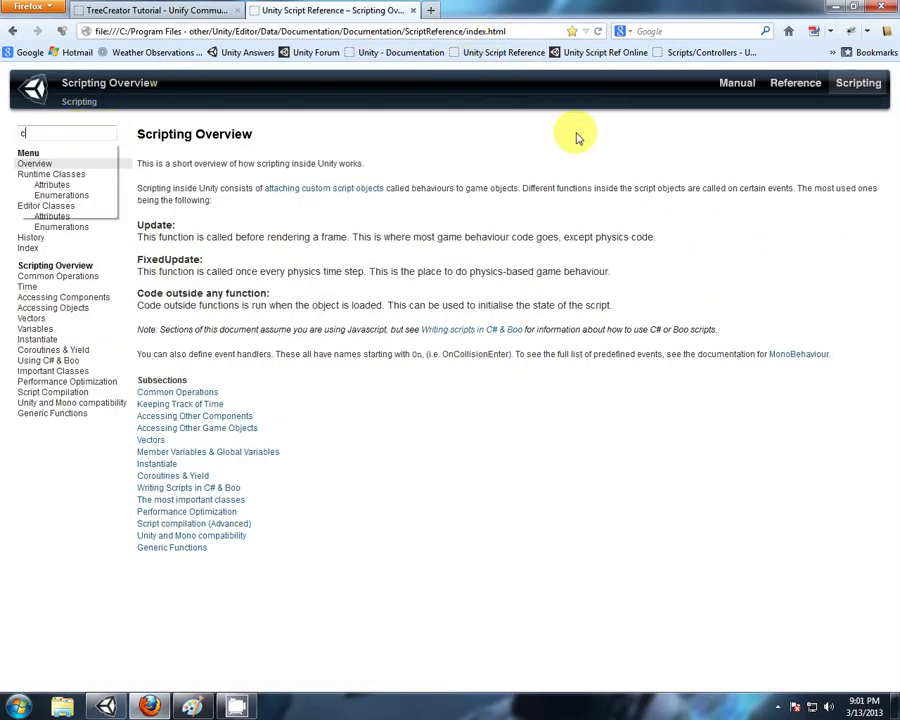
pyautogui.write('harcter controller')
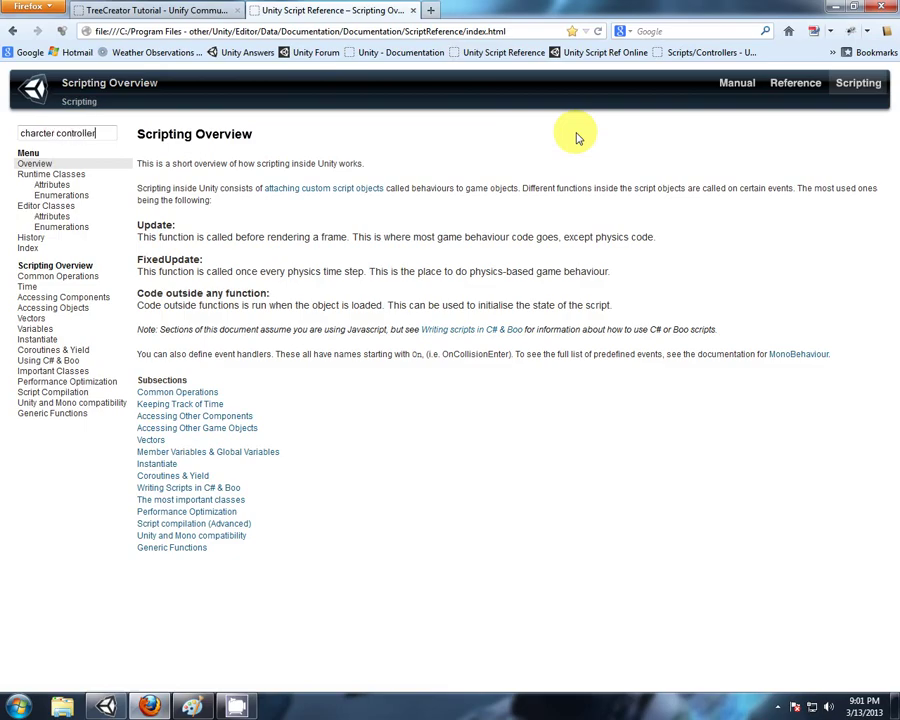
pyautogui.press('Return')
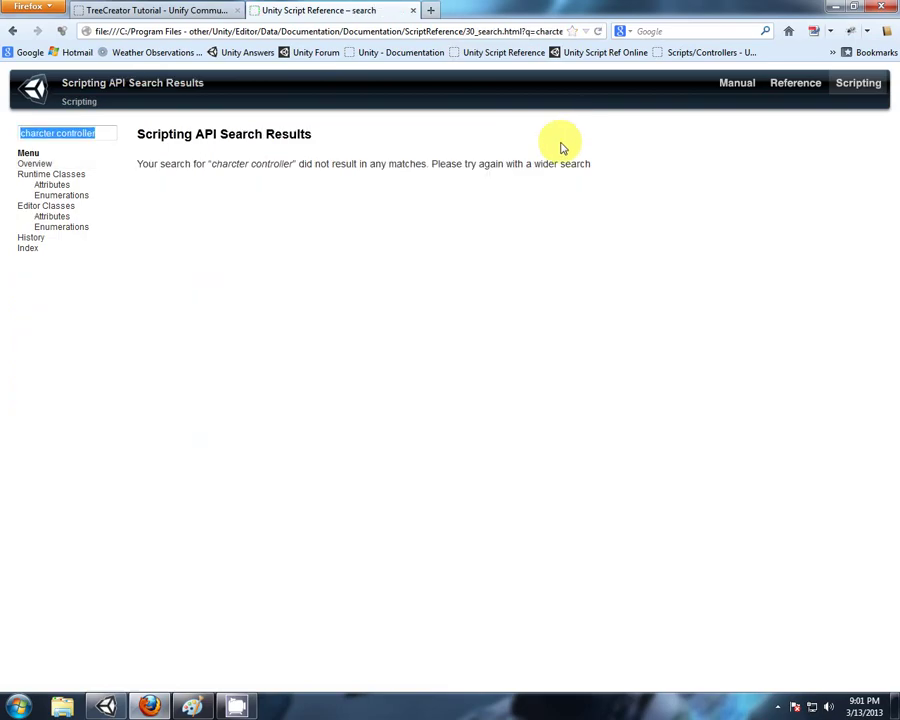
pyautogui.click(38, 136)
pyautogui.write('a')
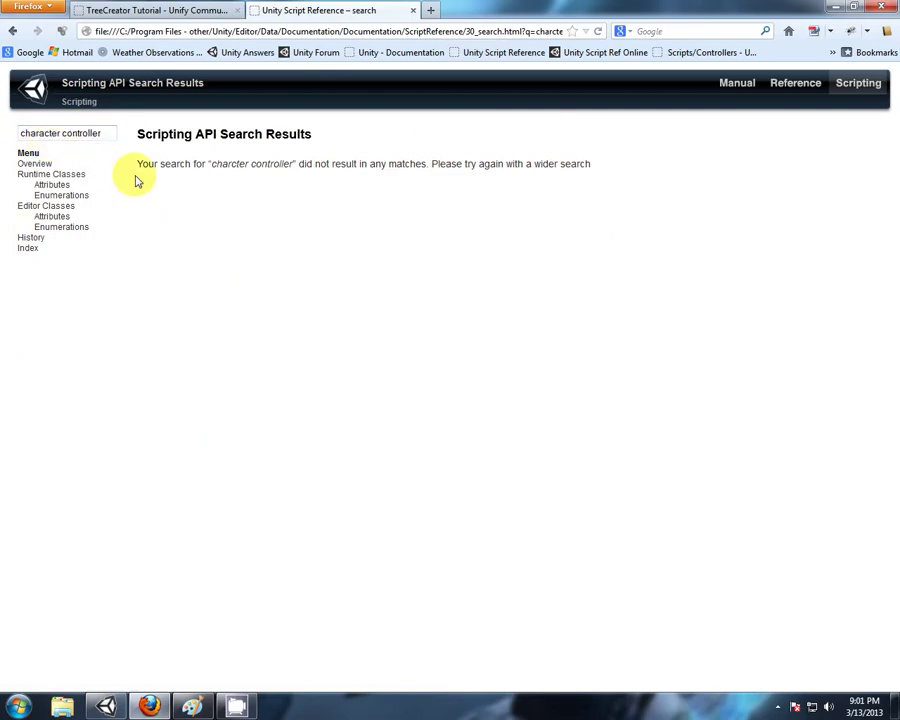
pyautogui.press('Return')
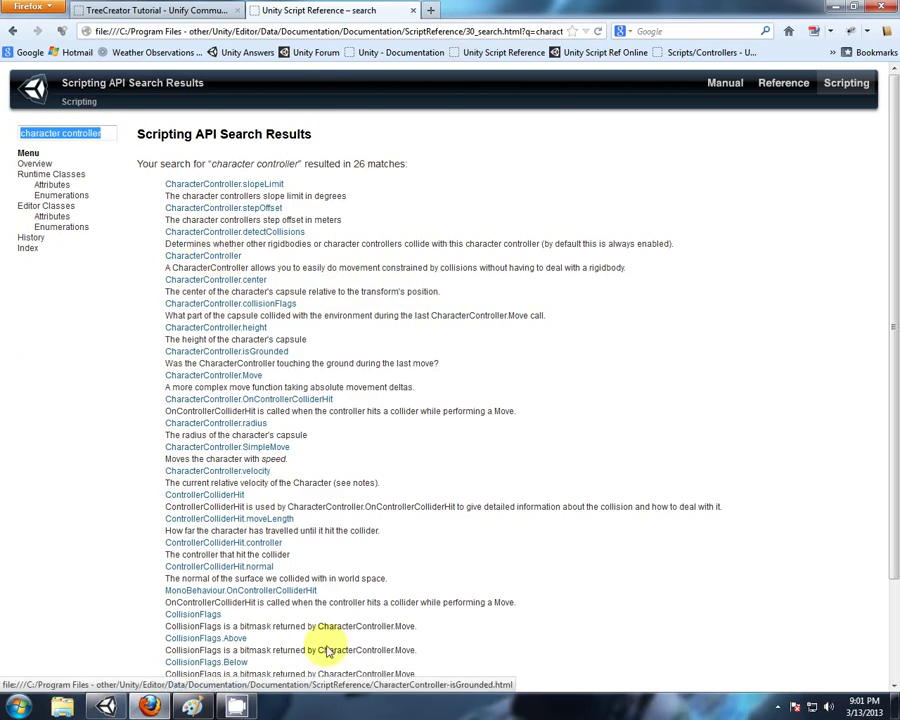
# - Open the CharacterController scripting page and scroll through its variables and functions
pyautogui.click(229, 258)
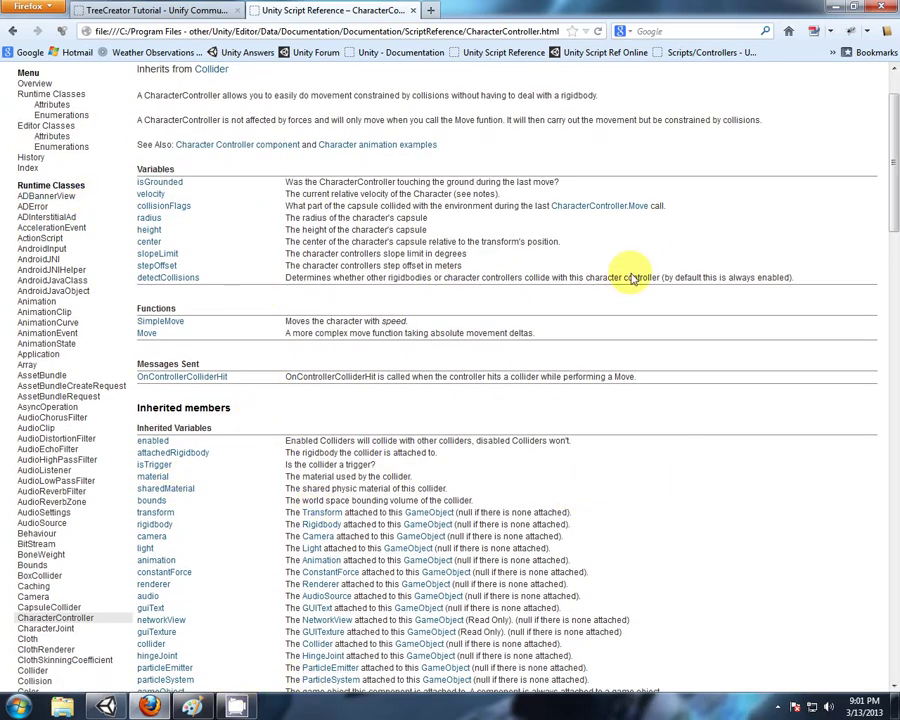
pyautogui.scroll(-2, 720, 266)
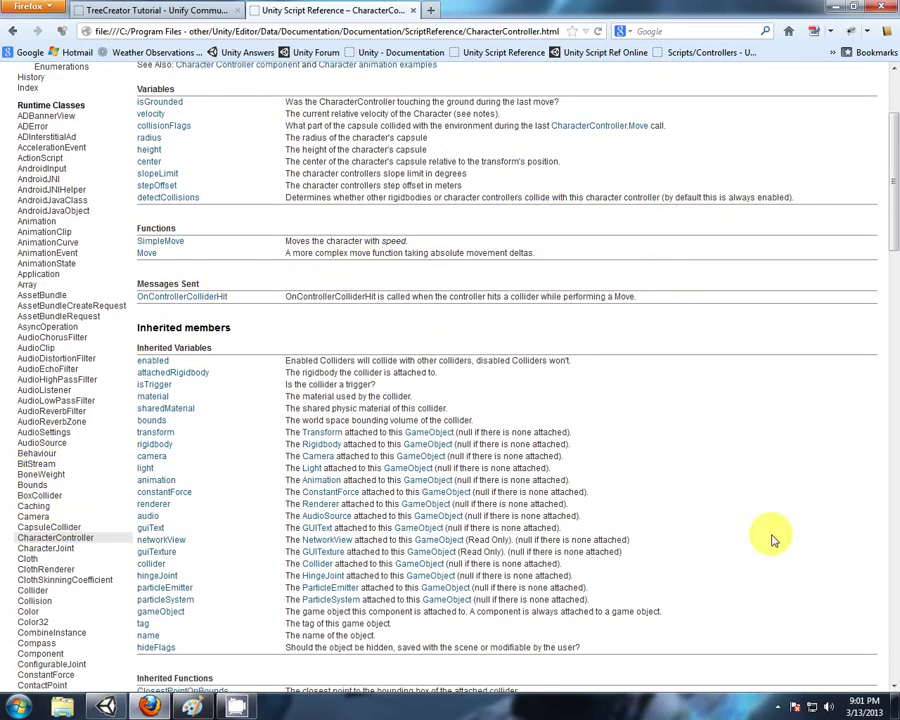
pyautogui.scroll(-4, 558, 330)
pyautogui.scroll(-3, 645, 350)
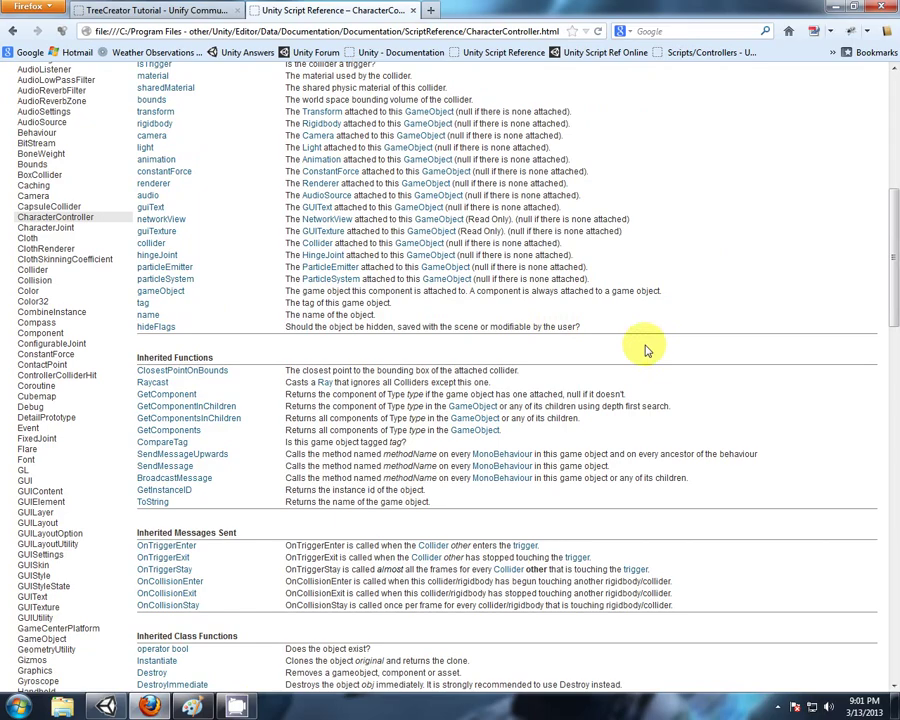
pyautogui.scroll(10, 542, 345)
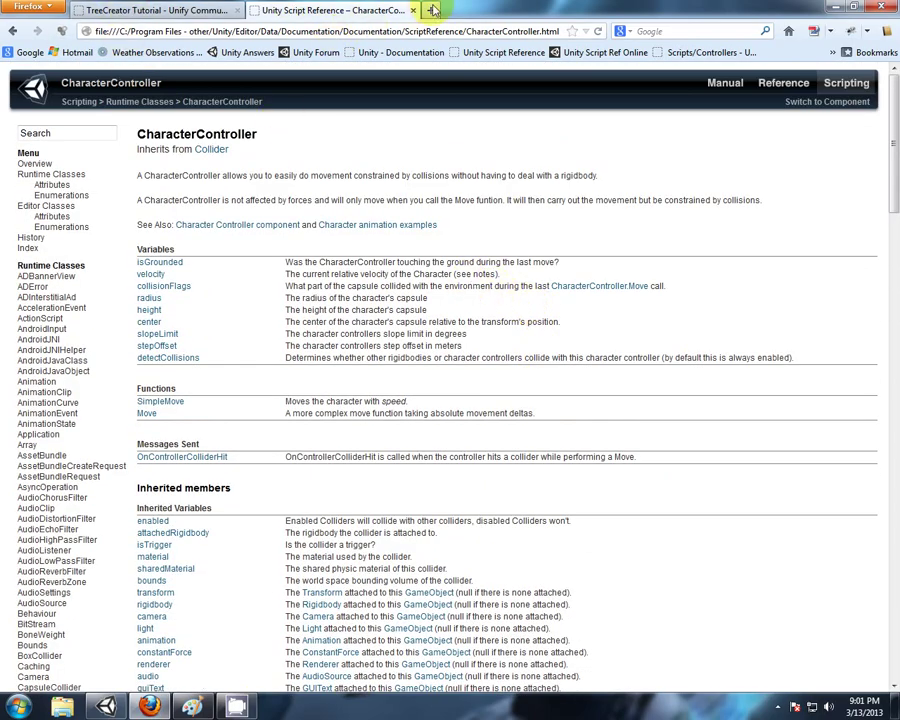
# - Search Google for 'unity character controller'
pyautogui.click(32, 53)
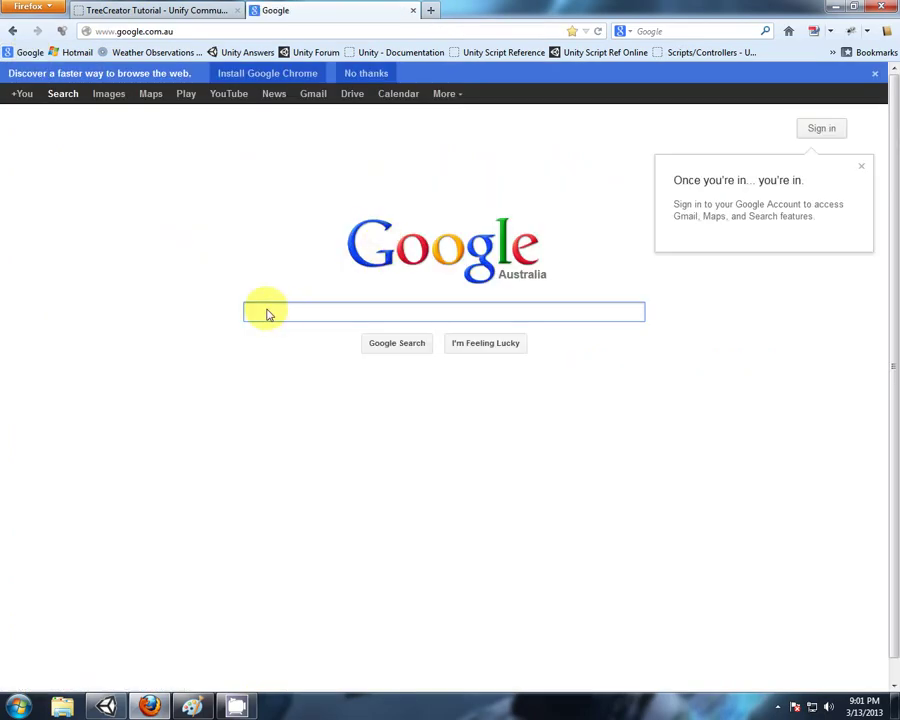
pyautogui.write('unity characte')
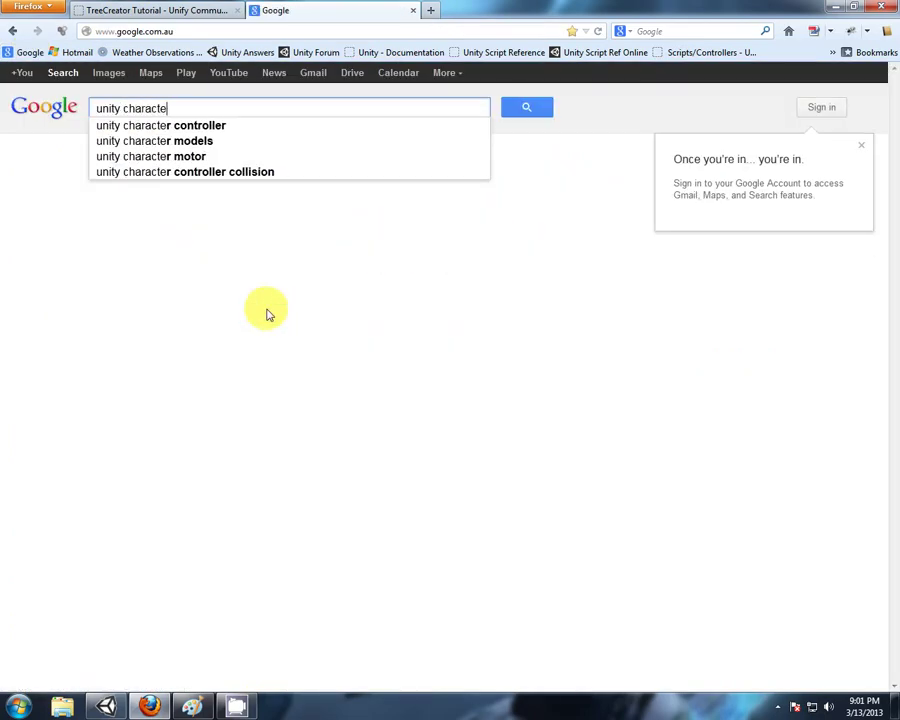
pyautogui.write('r contro')
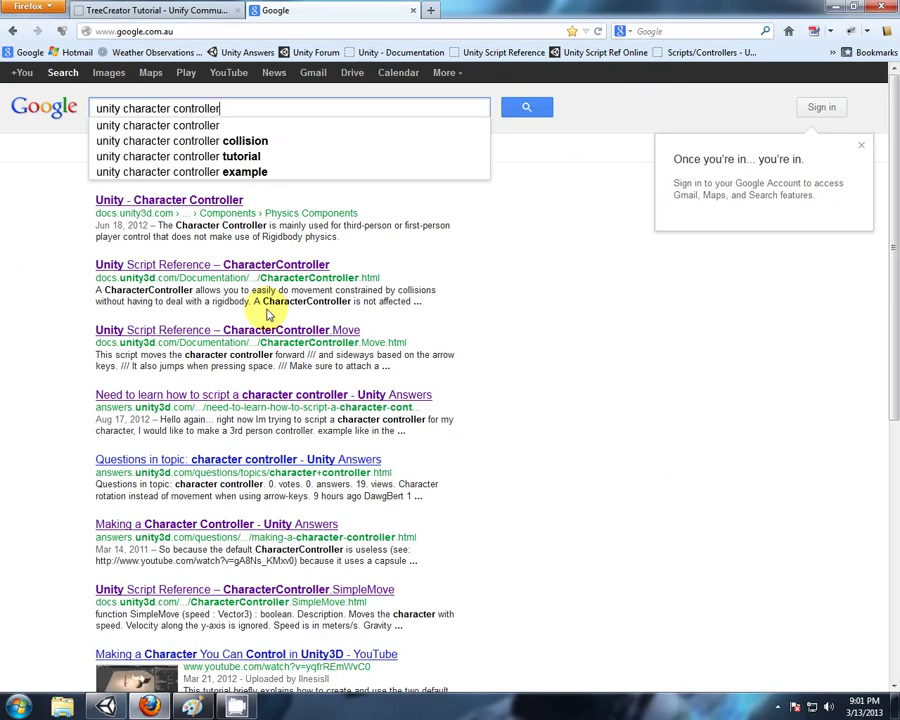
pyautogui.write('ller')
pyautogui.press('Return')
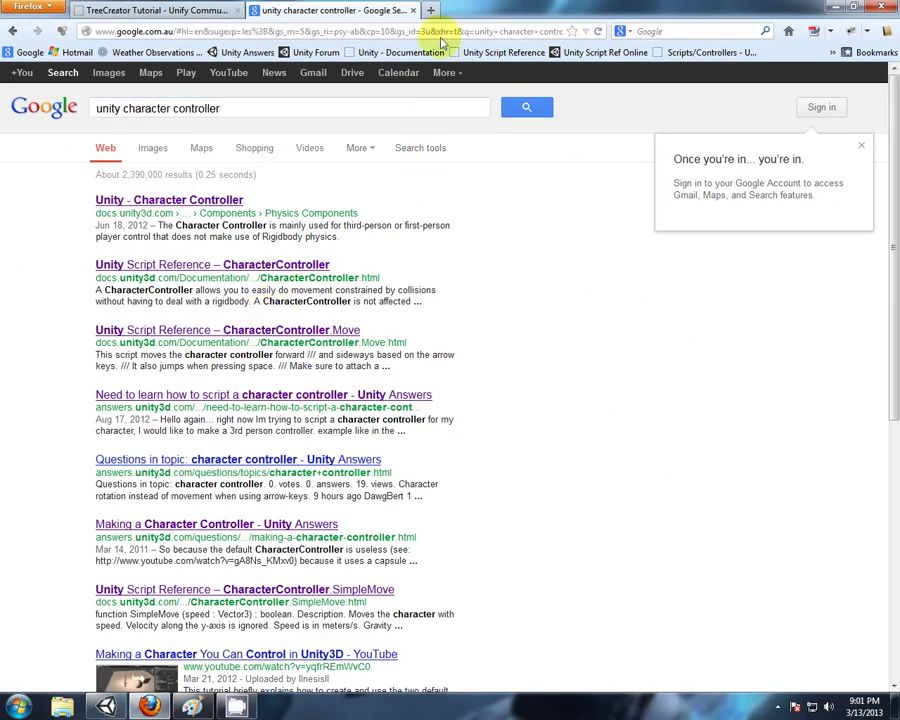
# - Open the first two results in new tabs and view the Character Controller manual page
pyautogui.scroll(-2, 453, 213)
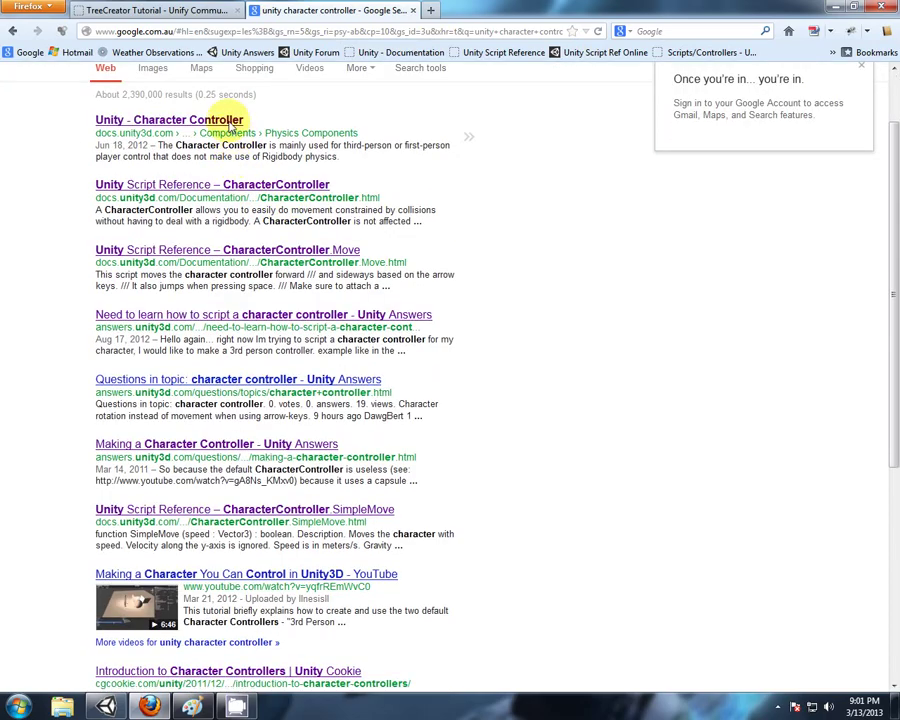
pyautogui.rightClick(230, 122)
pyautogui.click(258, 134)
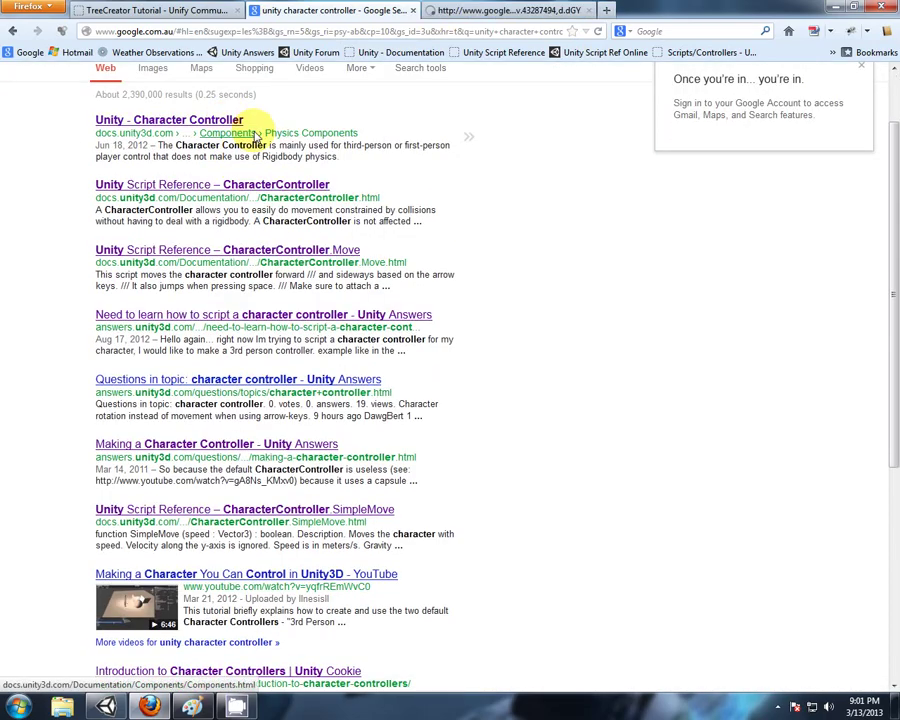
pyautogui.rightClick(289, 189)
pyautogui.click(305, 199)
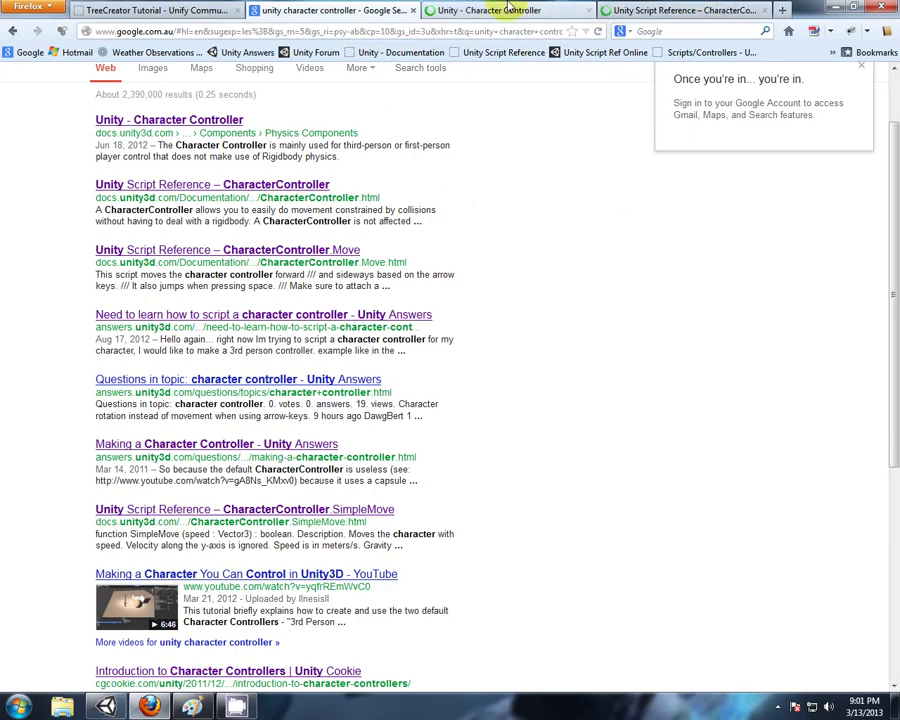
pyautogui.click(474, 12)
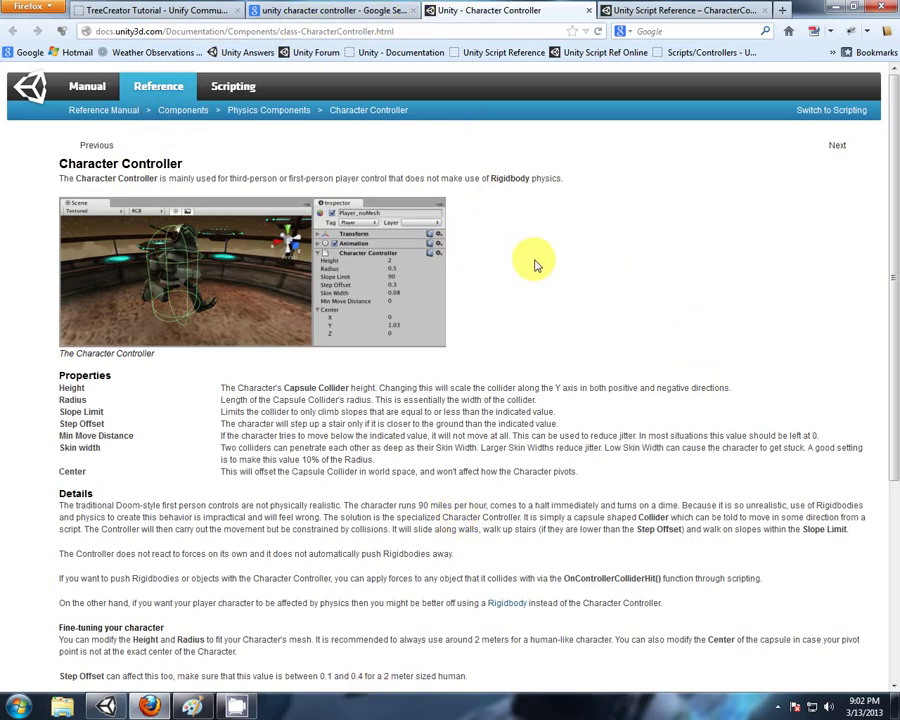
# - Close the online Character Controller manual and Script Reference tabs, returning to the Google results
pyautogui.scroll(-3, 536, 261)
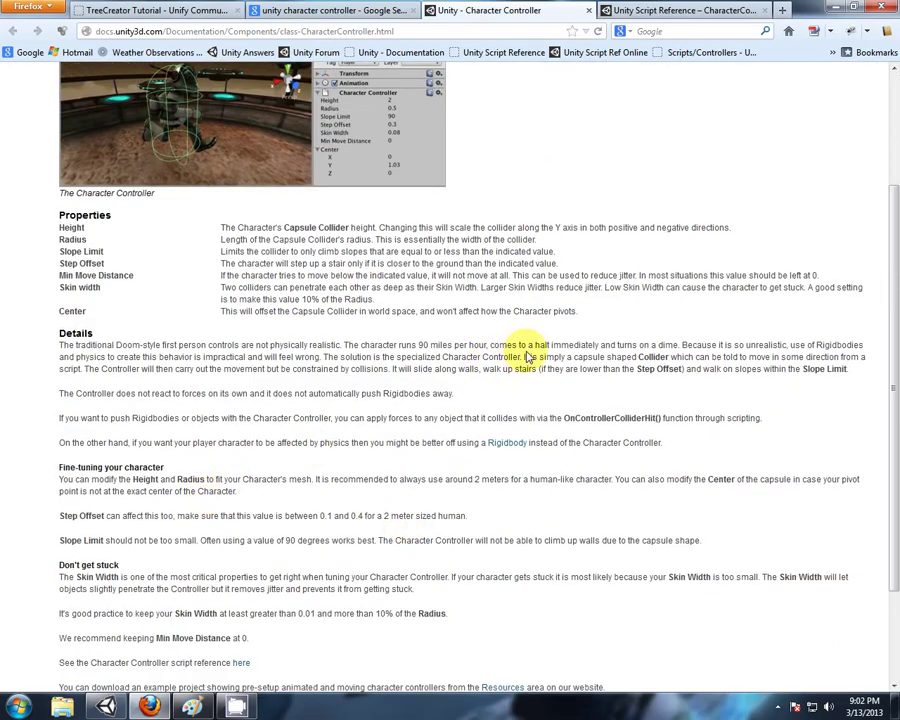
pyautogui.scroll(-3, 527, 357)
pyautogui.scroll(6, 527, 357)
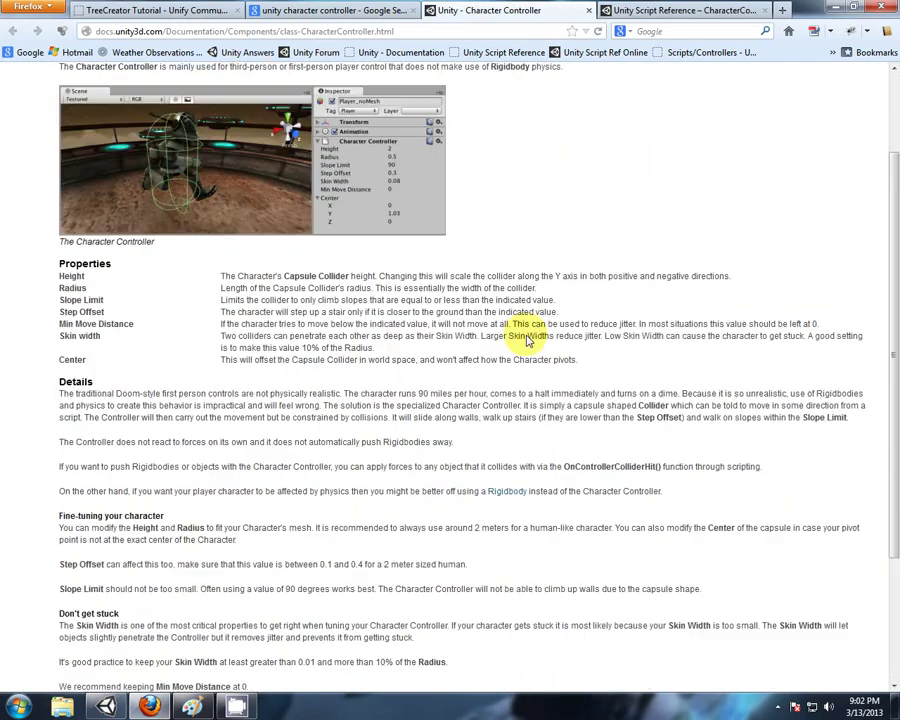
pyautogui.click(588, 10)
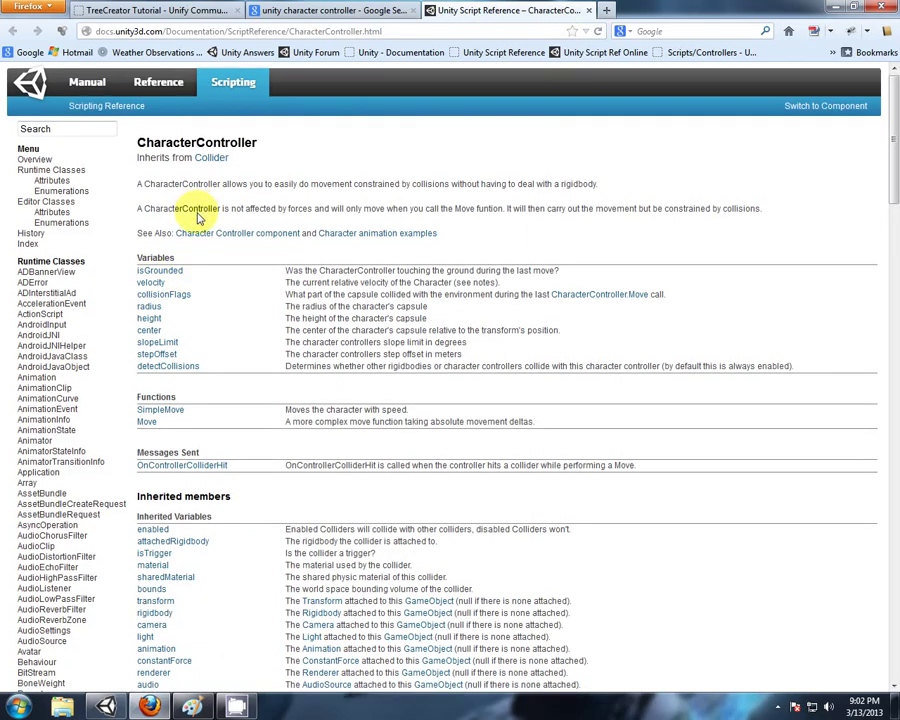
pyautogui.scroll(-3, 267, 637)
pyautogui.scroll(3, 550, 436)
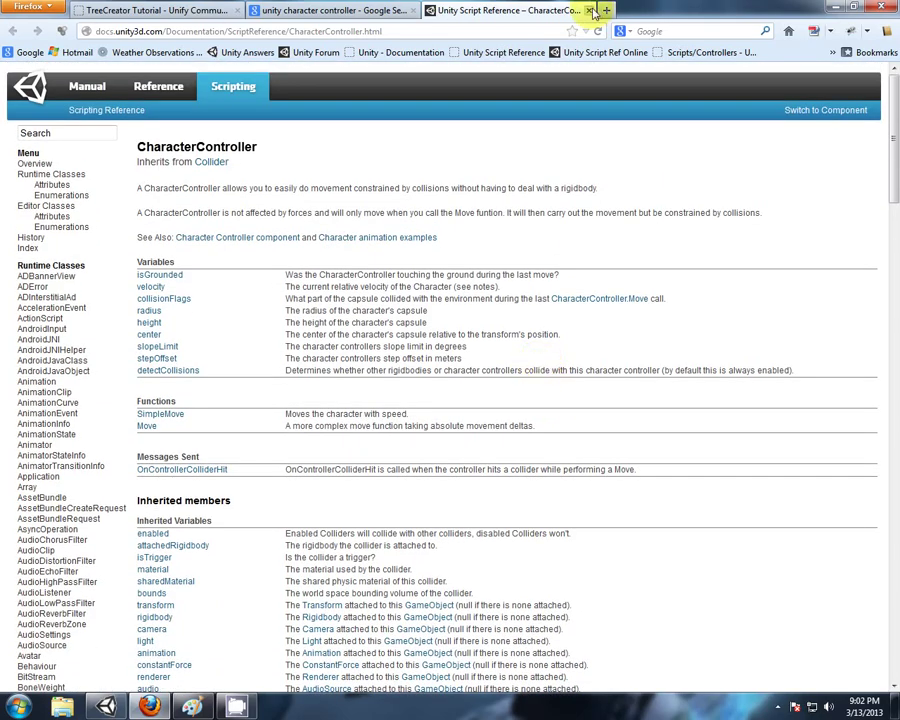
pyautogui.click(590, 10)
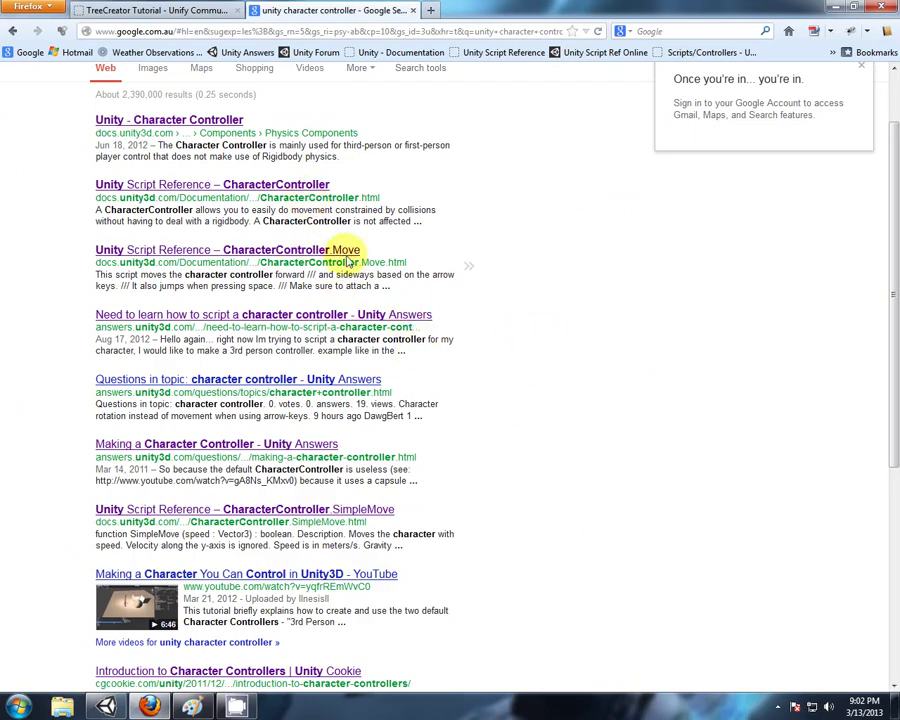
pyautogui.scroll(-2, 526, 368)
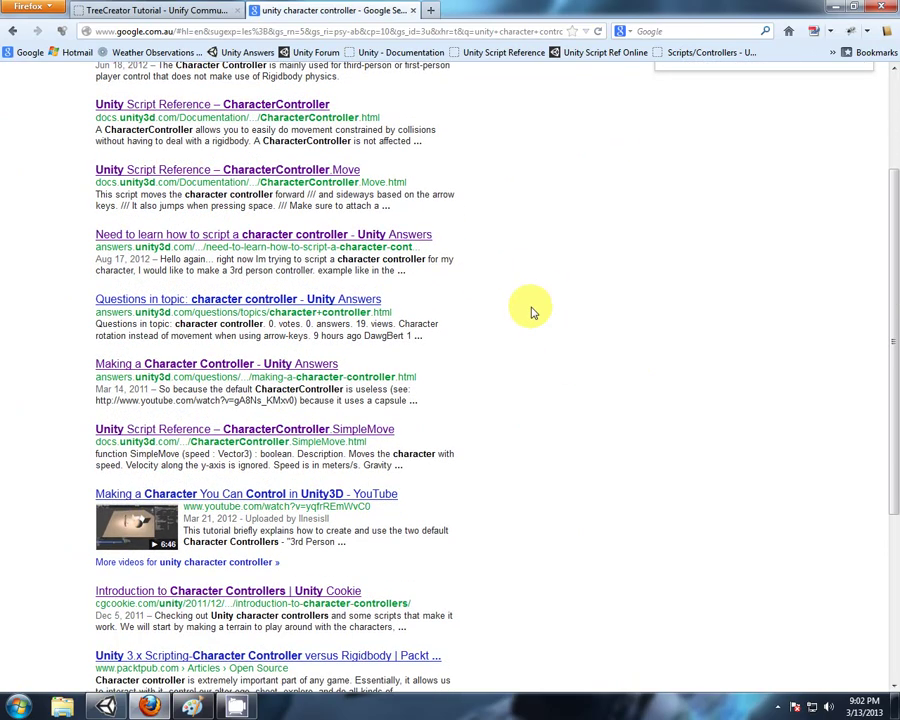
pyautogui.scroll(-2, 528, 269)
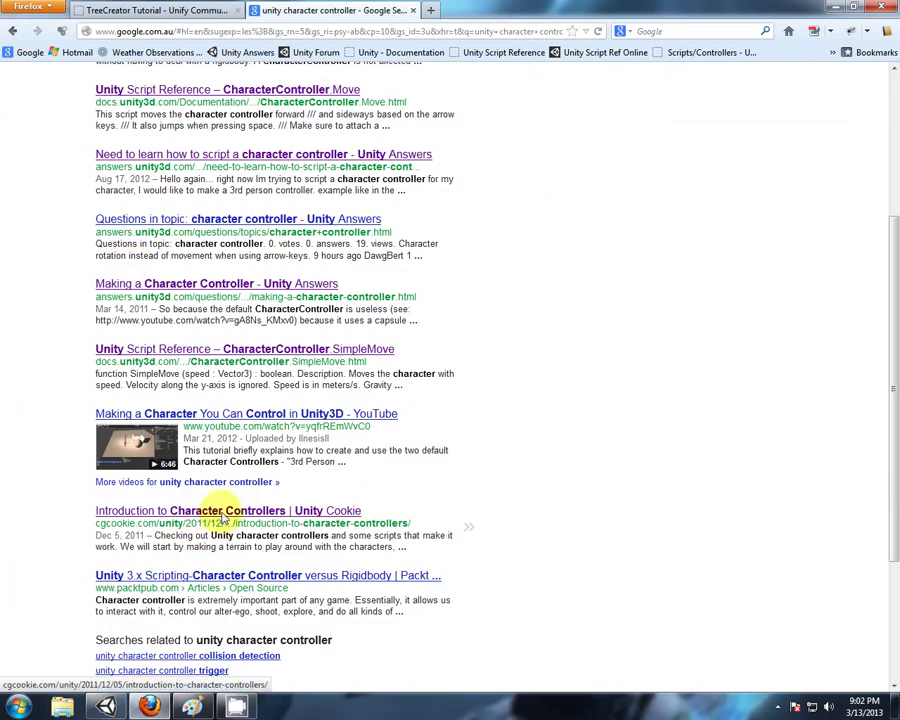
# - Open the Unity Cookie 'Introduction to Character Controllers' tutorial and scroll through its page
pyautogui.click(224, 516)
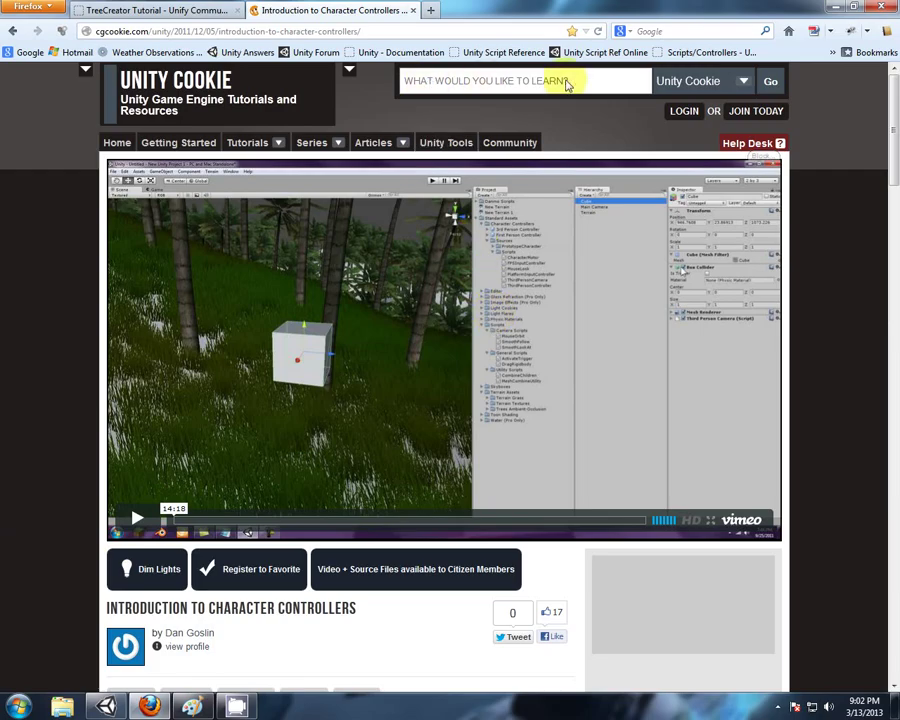
pyautogui.click(576, 84)
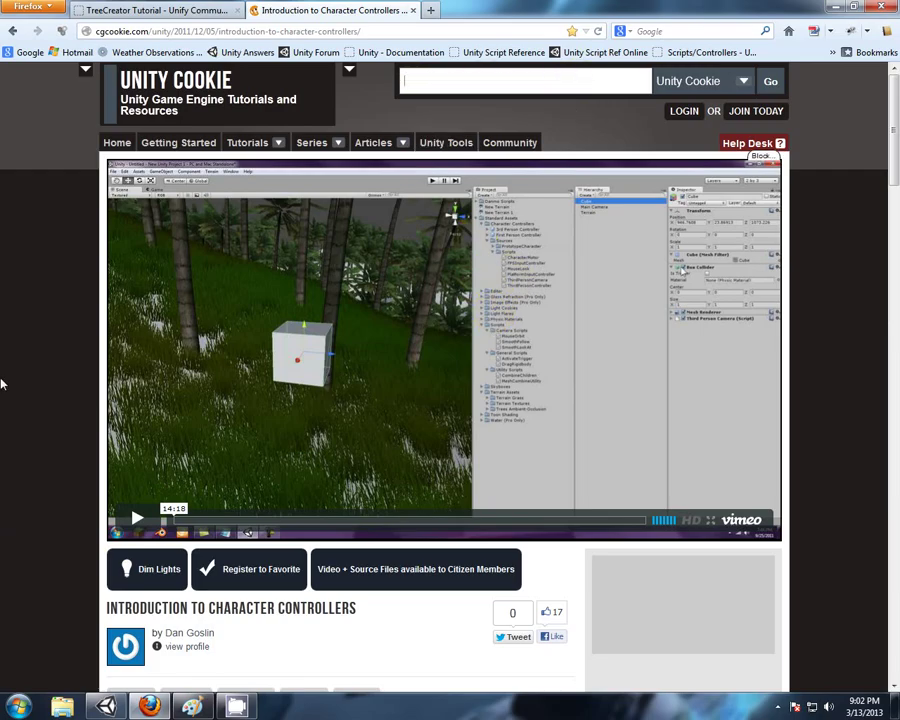
pyautogui.scroll(-2, 3, 380)
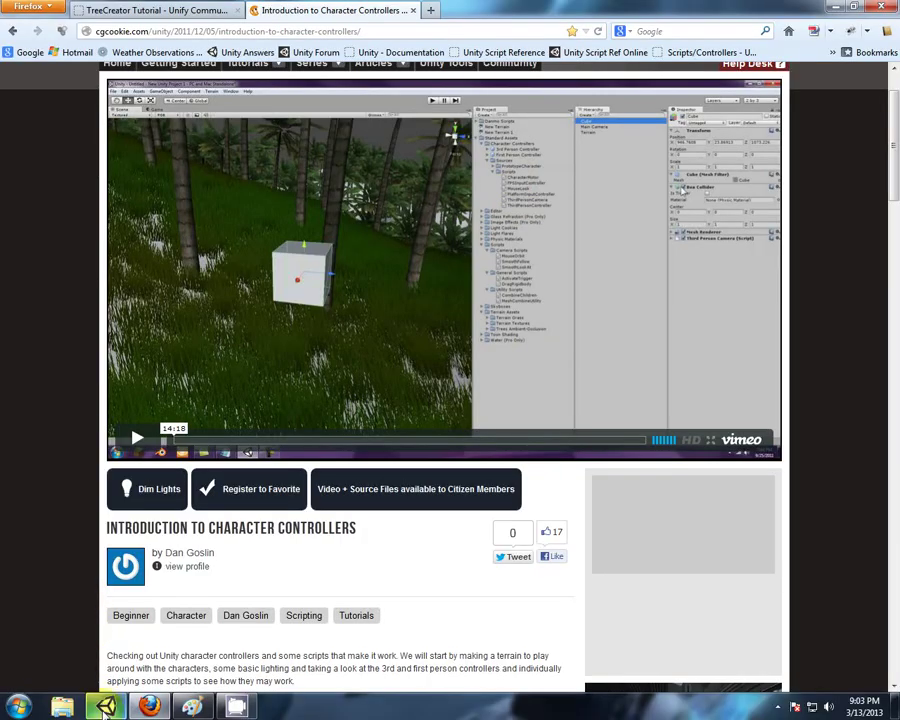
# - Import all items of the Character Controller package into the Unity project
pyautogui.click(105, 708)
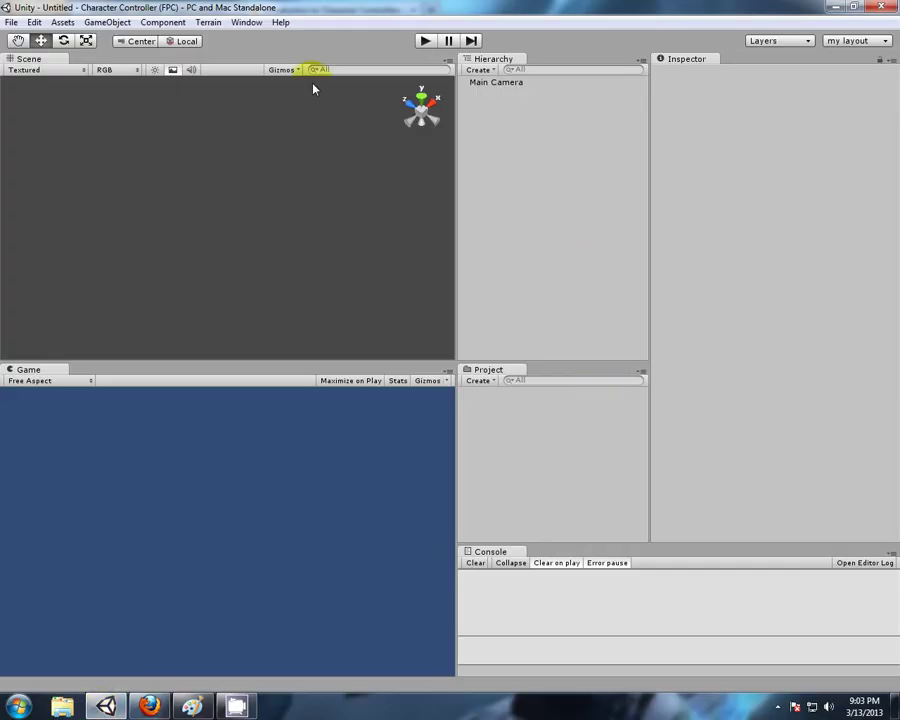
pyautogui.click(72, 25)
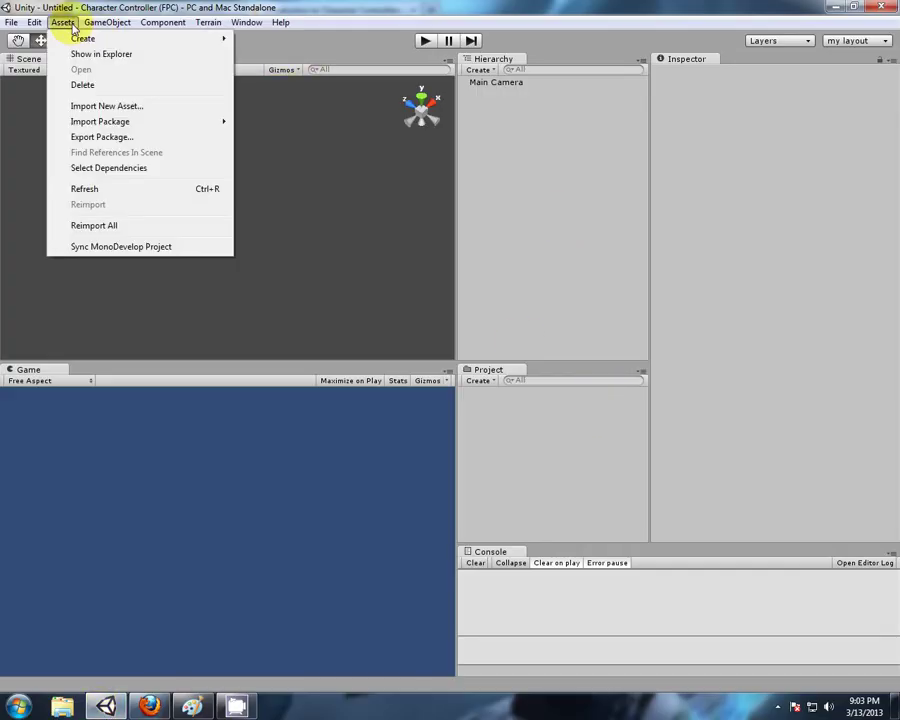
pyautogui.moveTo(94, 121)
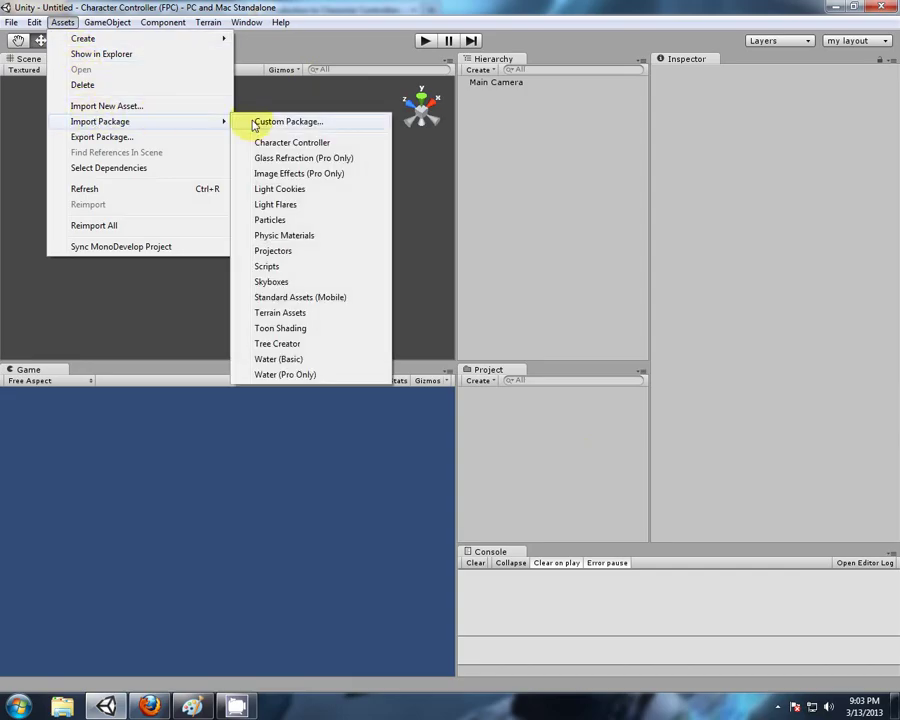
pyautogui.click(262, 142)
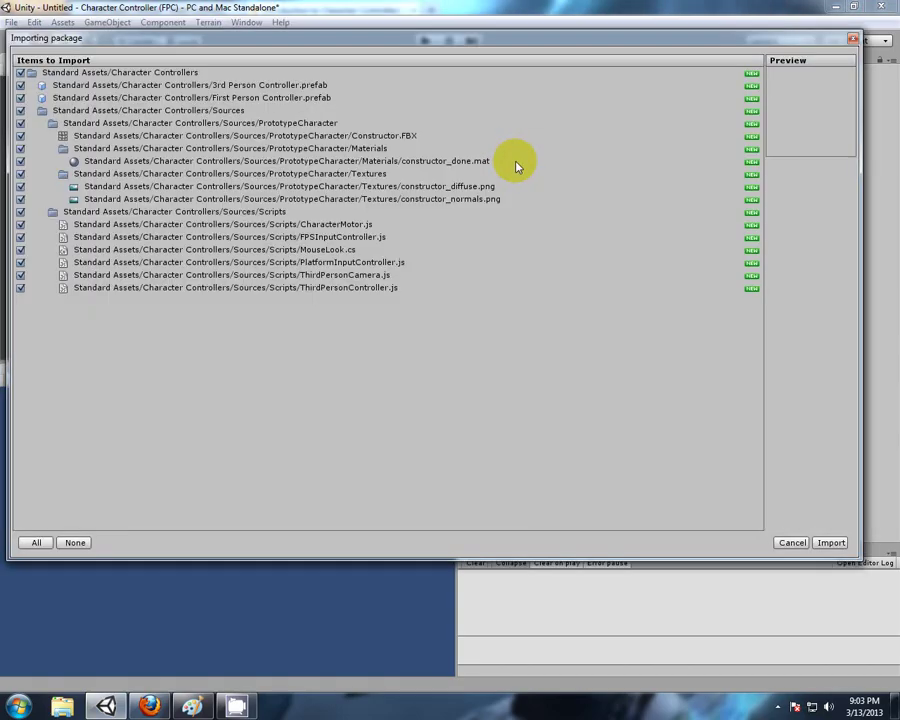
pyautogui.click(831, 543)
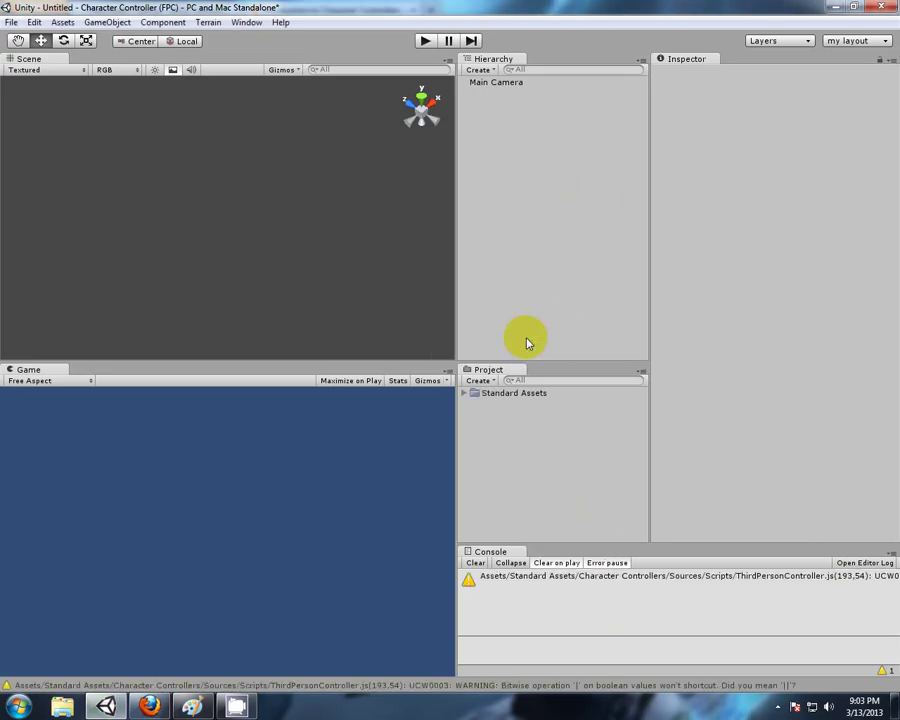
# - Change | to || between the shift-key checks on line 193 of ThirdPersonController.js, save, and close it
pyautogui.click(492, 580)
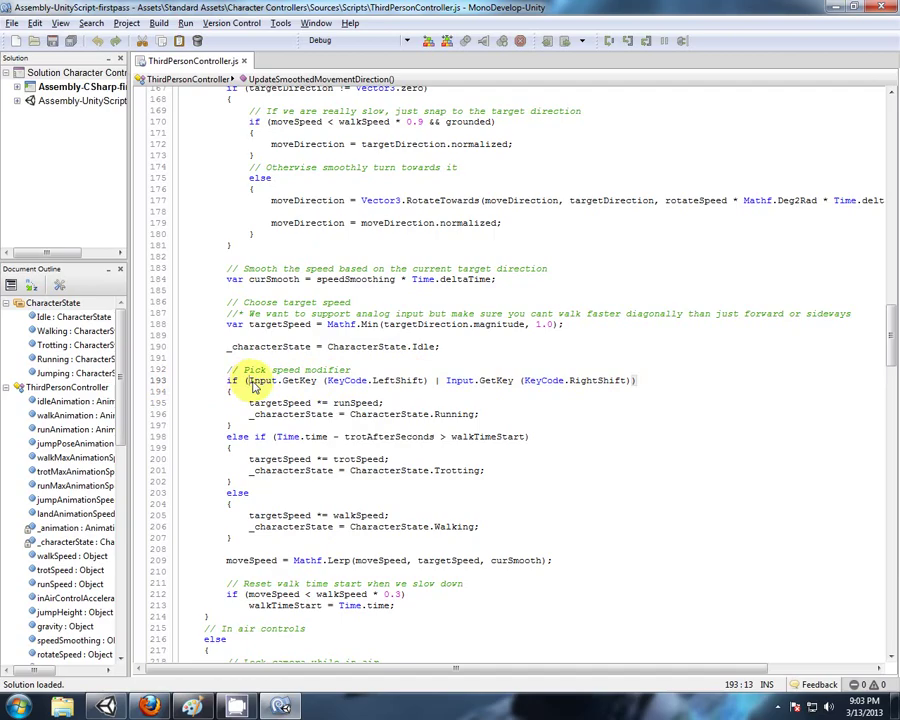
pyautogui.moveTo(248, 386); pyautogui.dragTo(626, 384)
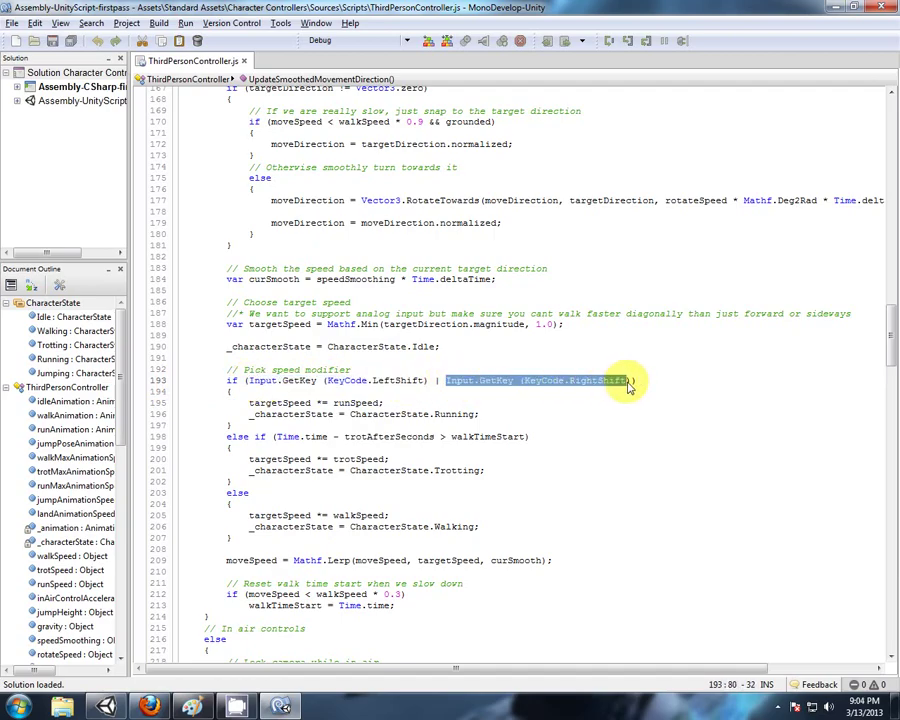
pyautogui.click(548, 375)
pyautogui.click(436, 381)
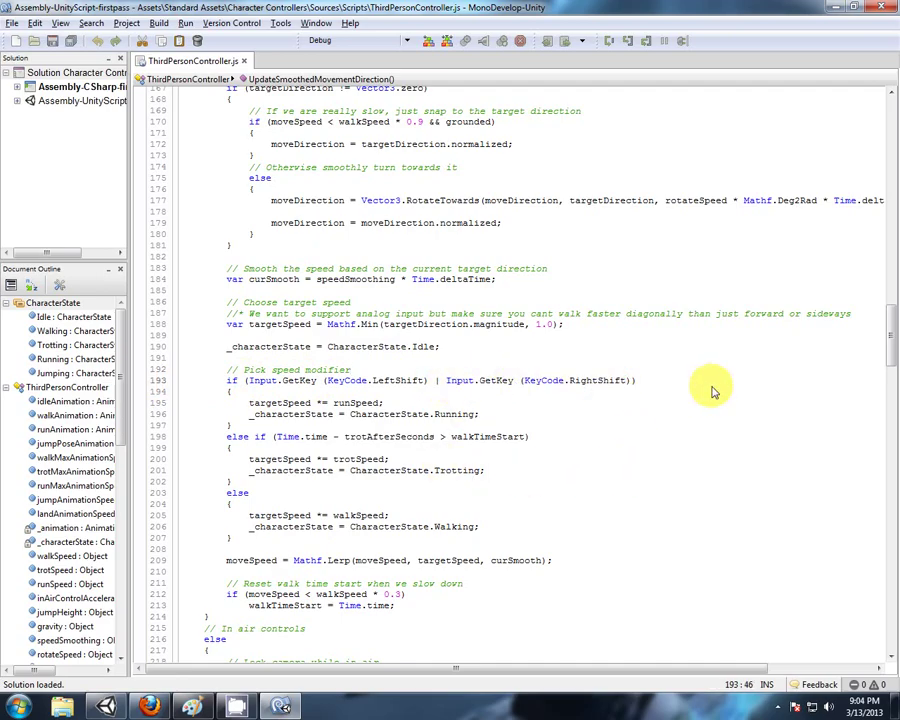
pyautogui.write('|')
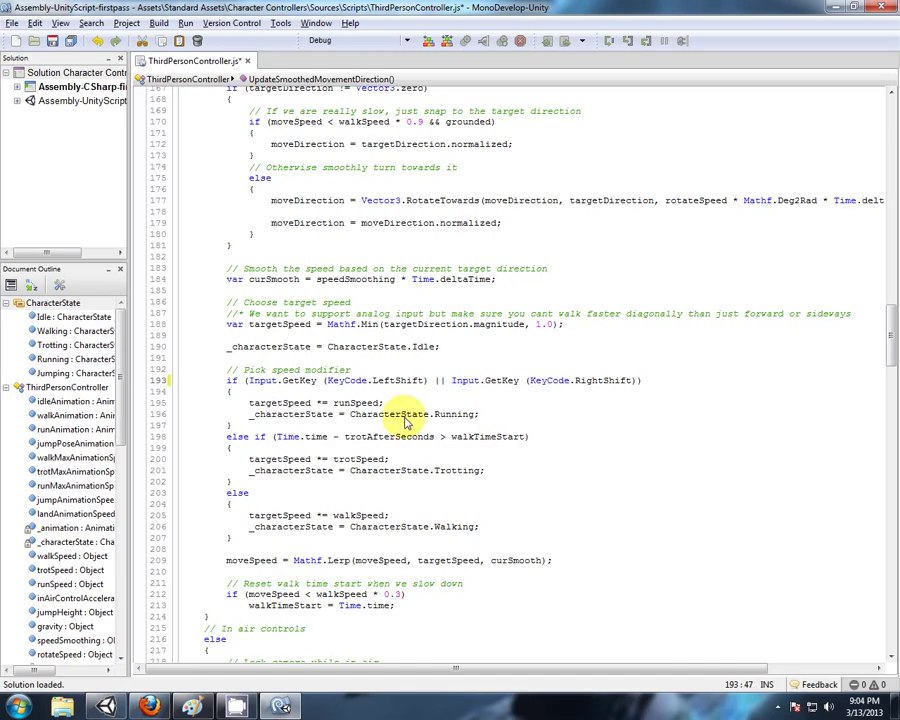
pyautogui.click(374, 381)
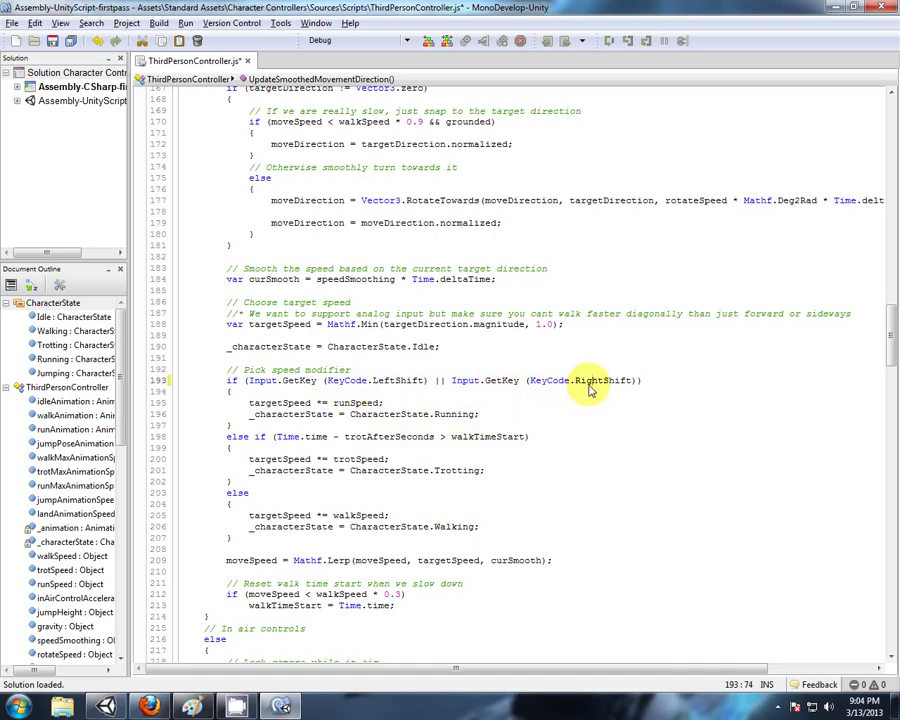
pyautogui.click(350, 403)
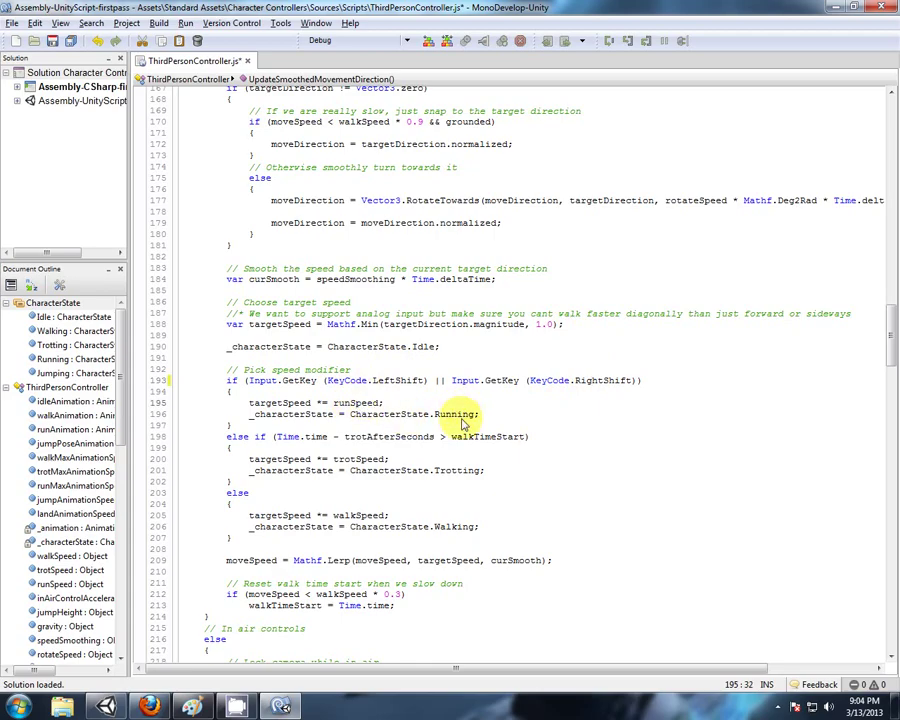
pyautogui.click(462, 422)
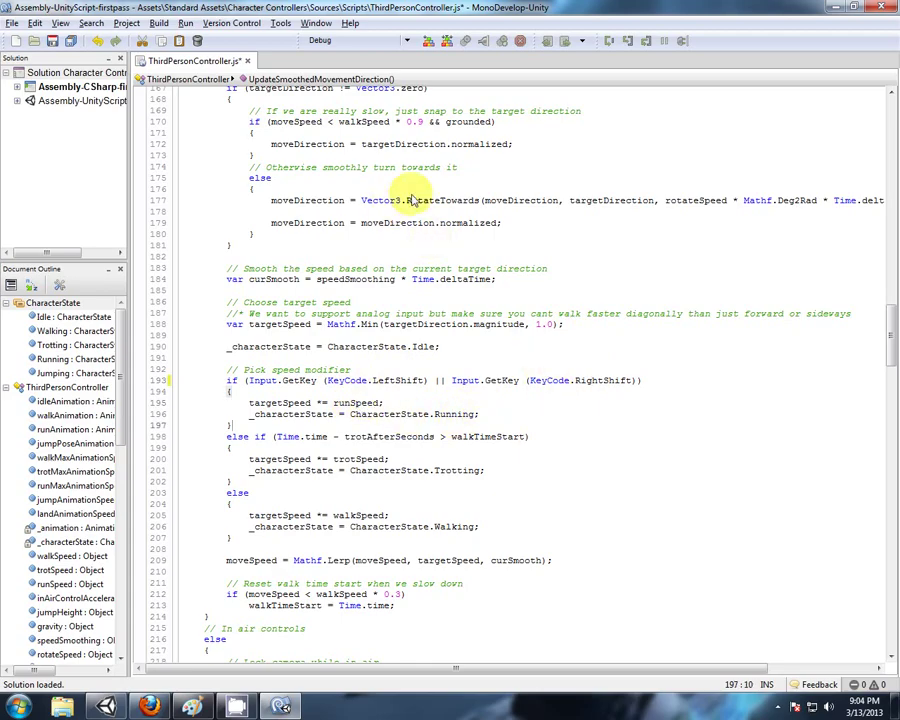
pyautogui.click(440, 201)
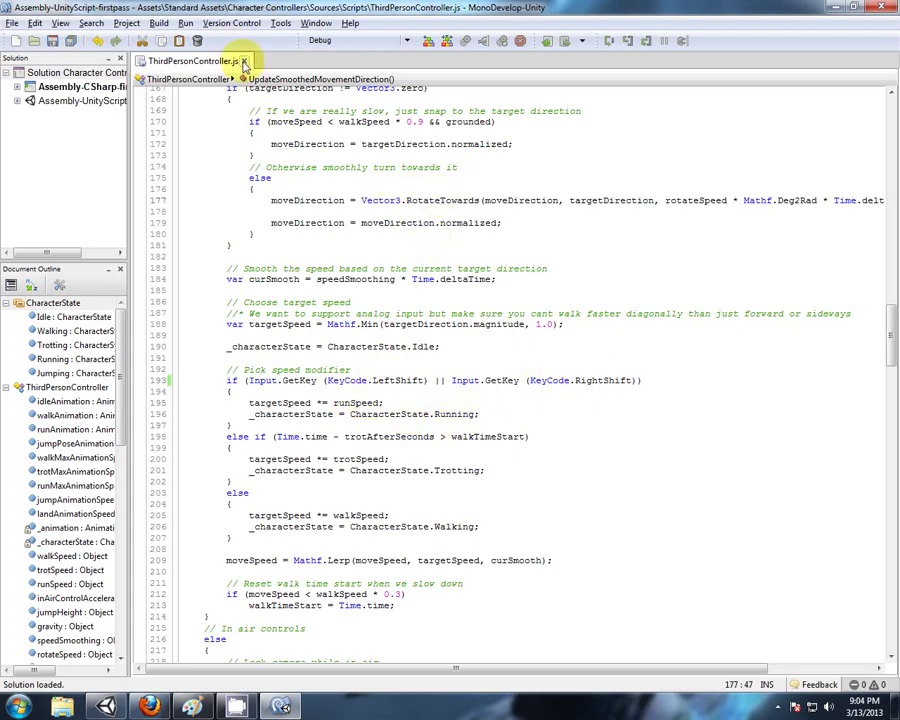
pyautogui.click(246, 61)
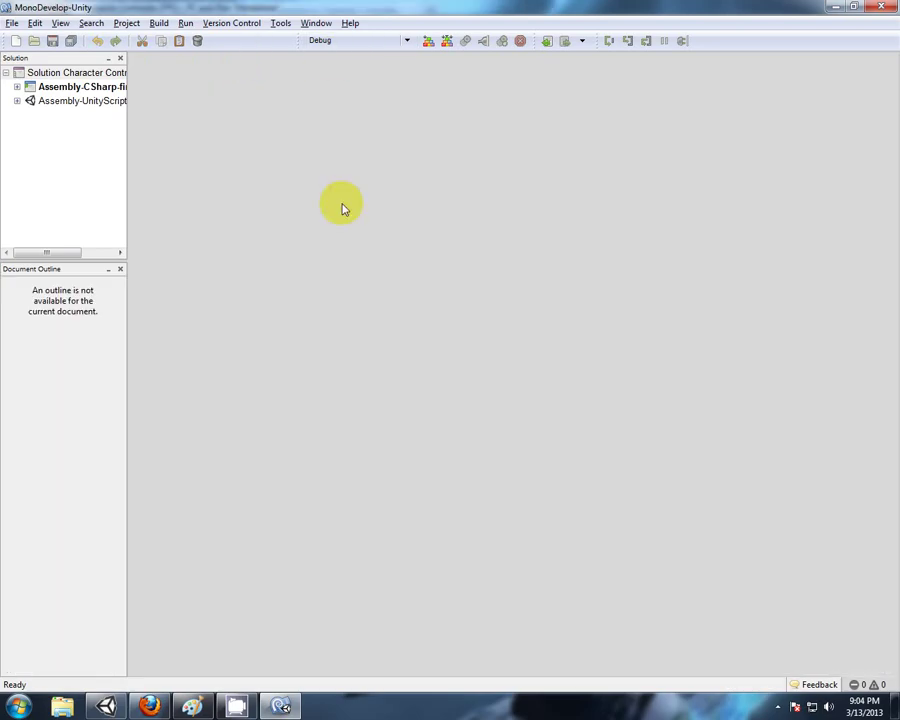
# - Create a new cube in the scene and rename it Floor
pyautogui.click(106, 705)
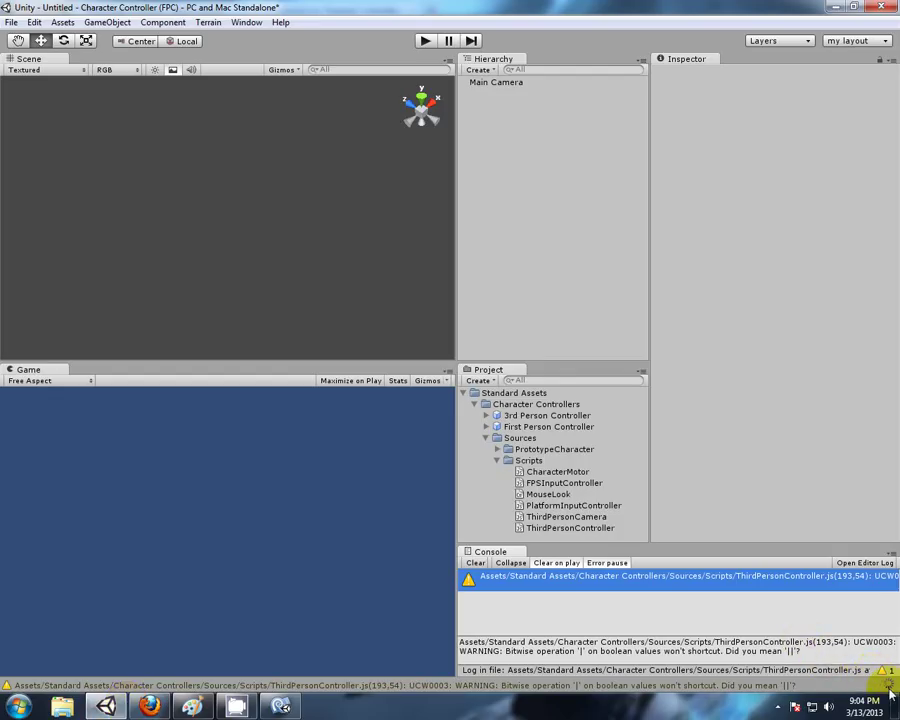
pyautogui.click(498, 461)
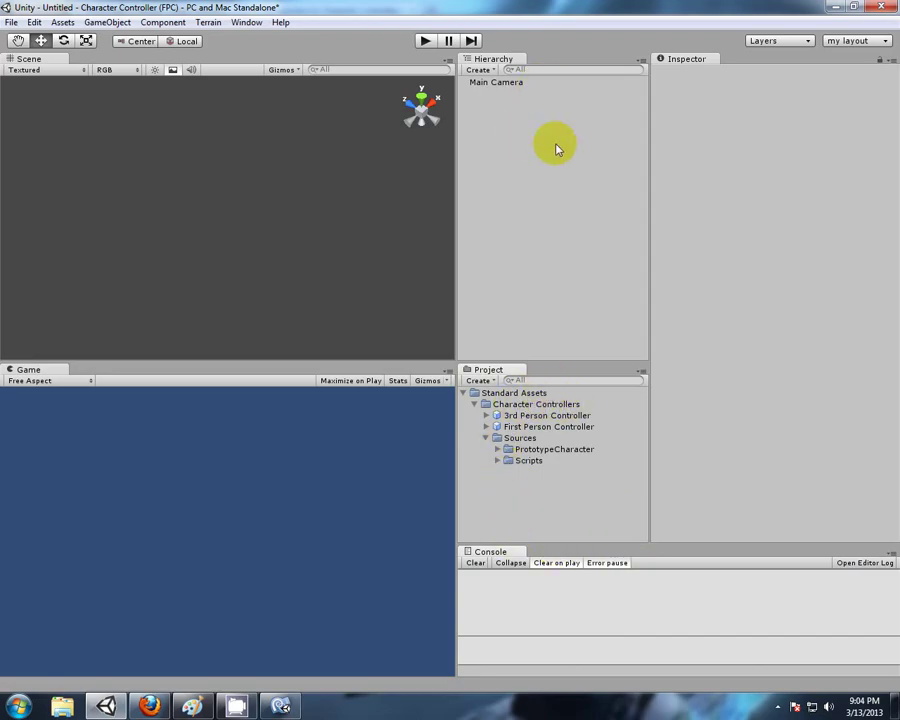
pyautogui.click(478, 69)
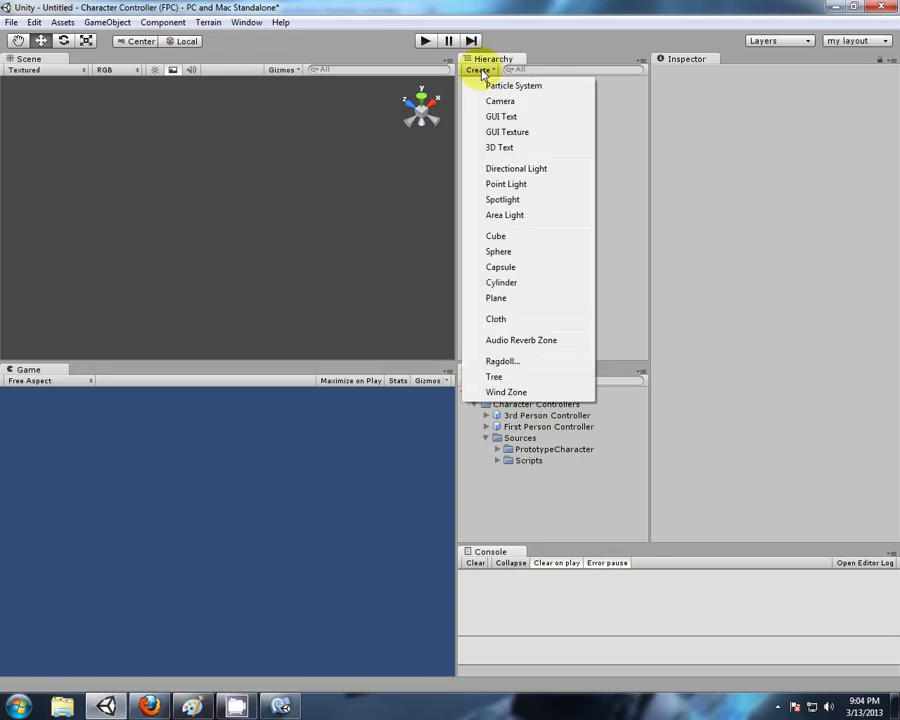
pyautogui.click(505, 237)
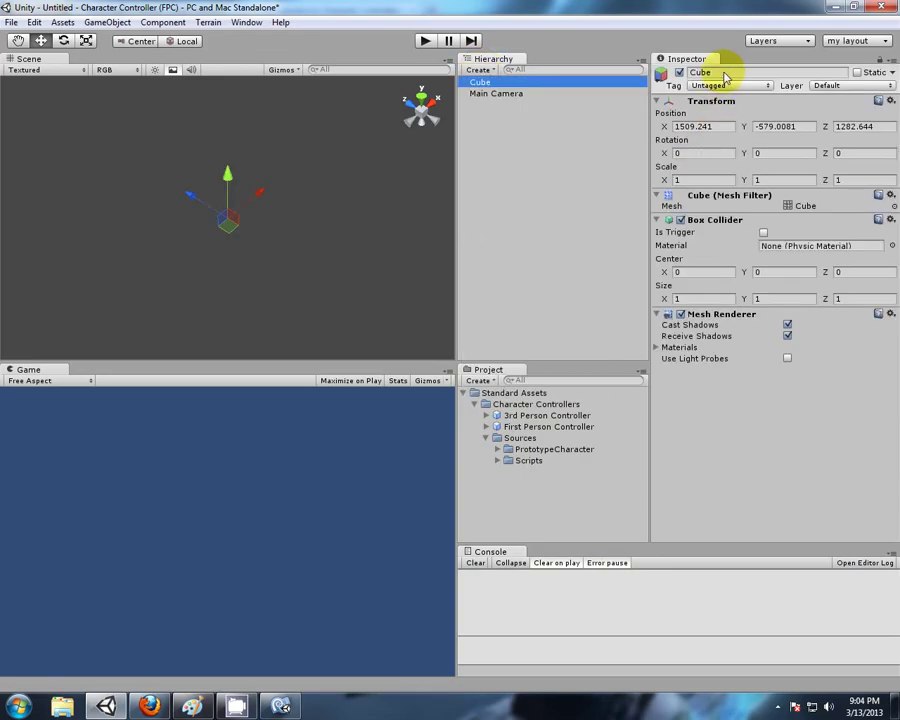
pyautogui.click(724, 74)
pyautogui.write('Floor')
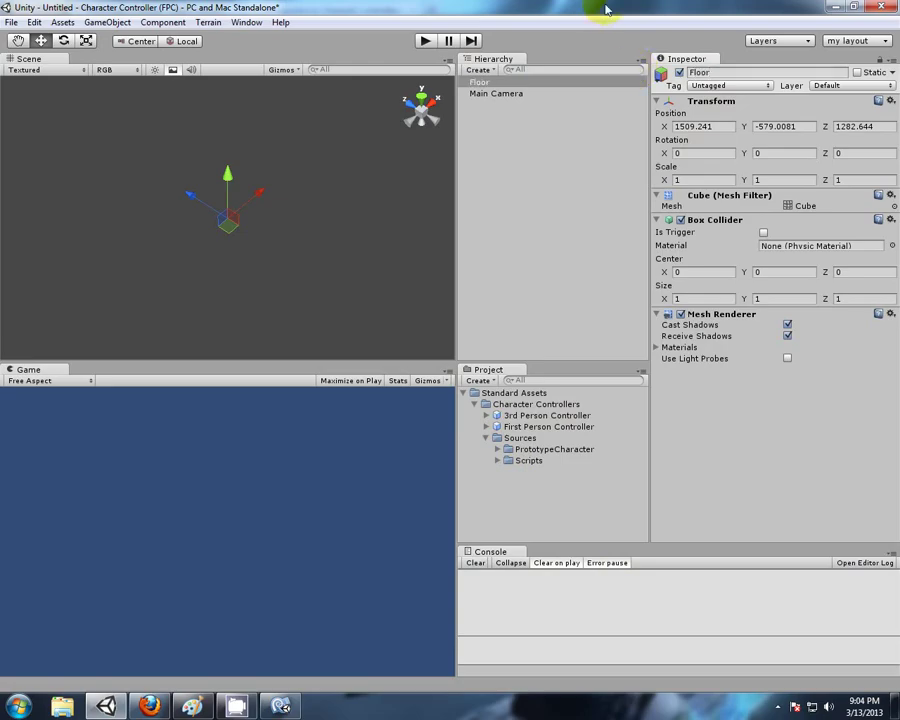
# - Set the Floor's position to 0, -0.5, 0 and its scale to 100, 1, 100
pyautogui.click(714, 126)
pyautogui.write('0')
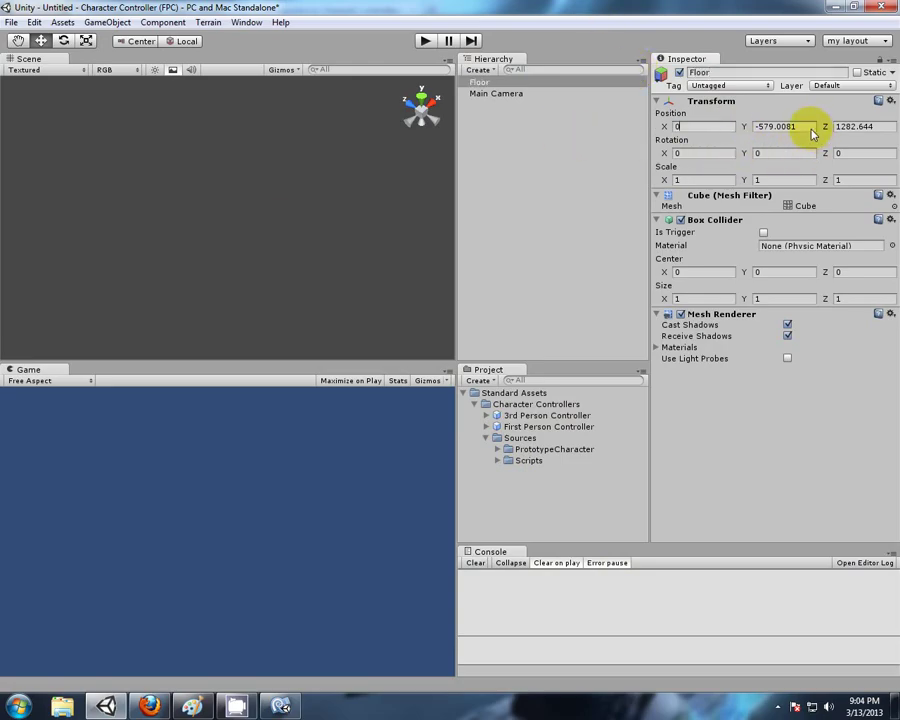
pyautogui.click(812, 127)
pyautogui.write('0')
pyautogui.click(876, 127)
pyautogui.write('0')
pyautogui.click(757, 127)
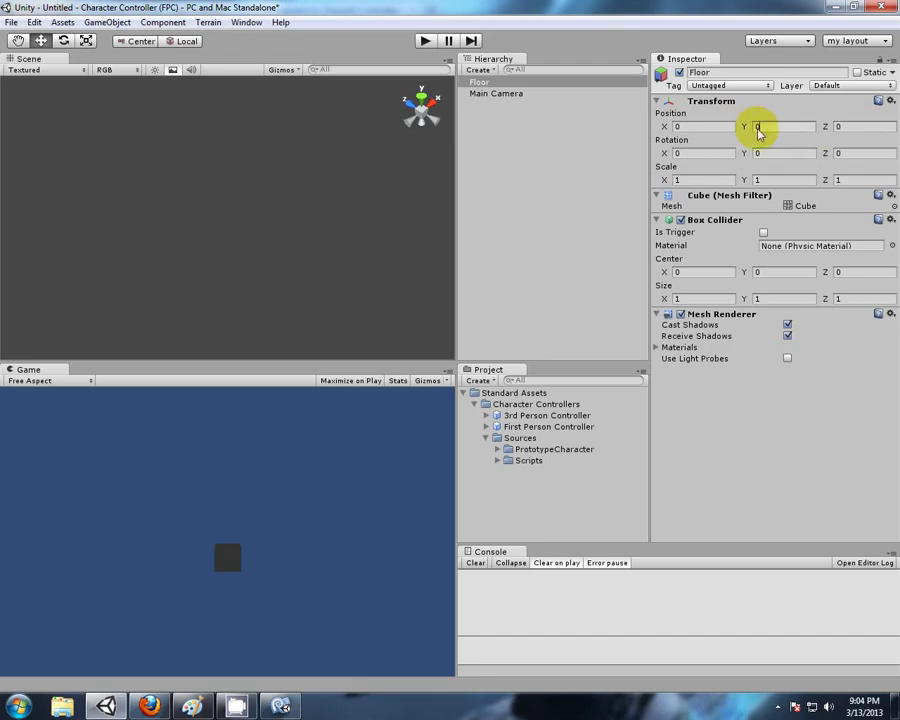
pyautogui.write('-0.5')
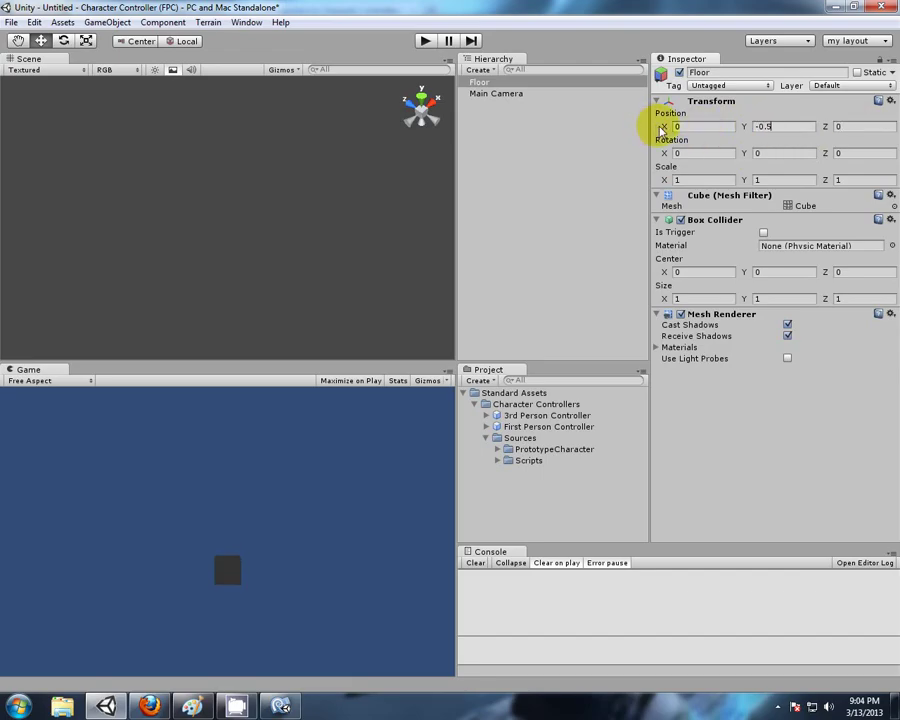
pyautogui.click(679, 180)
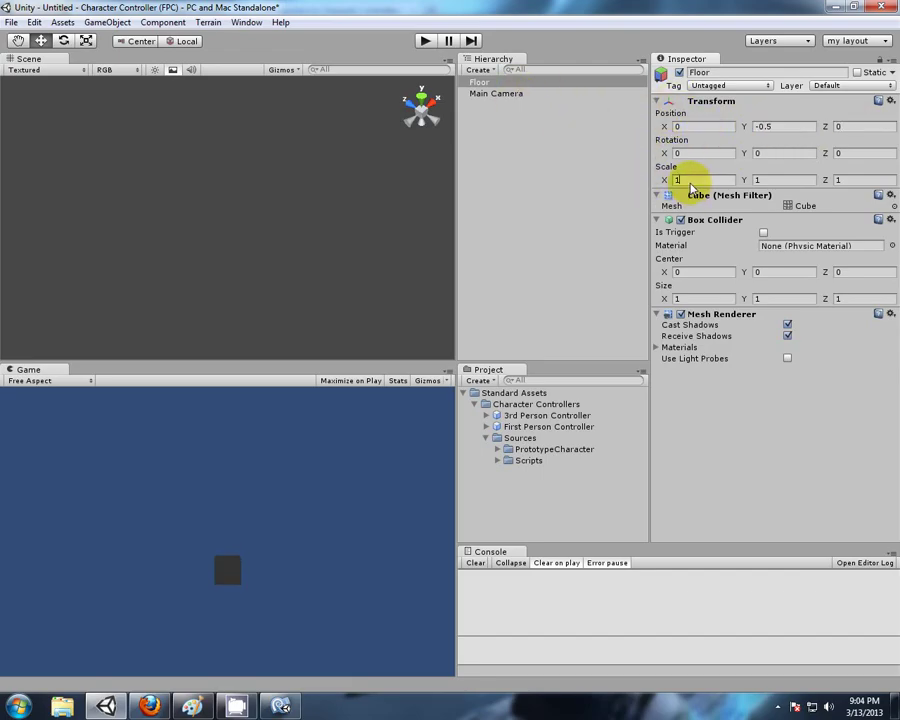
pyautogui.write('100')
pyautogui.click(838, 180)
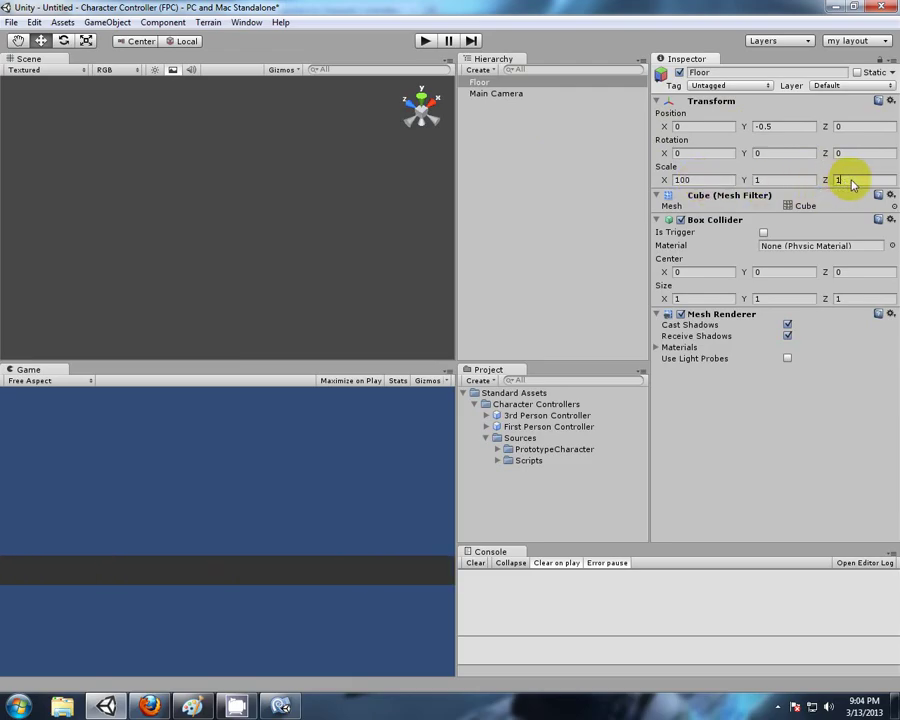
pyautogui.write('100')
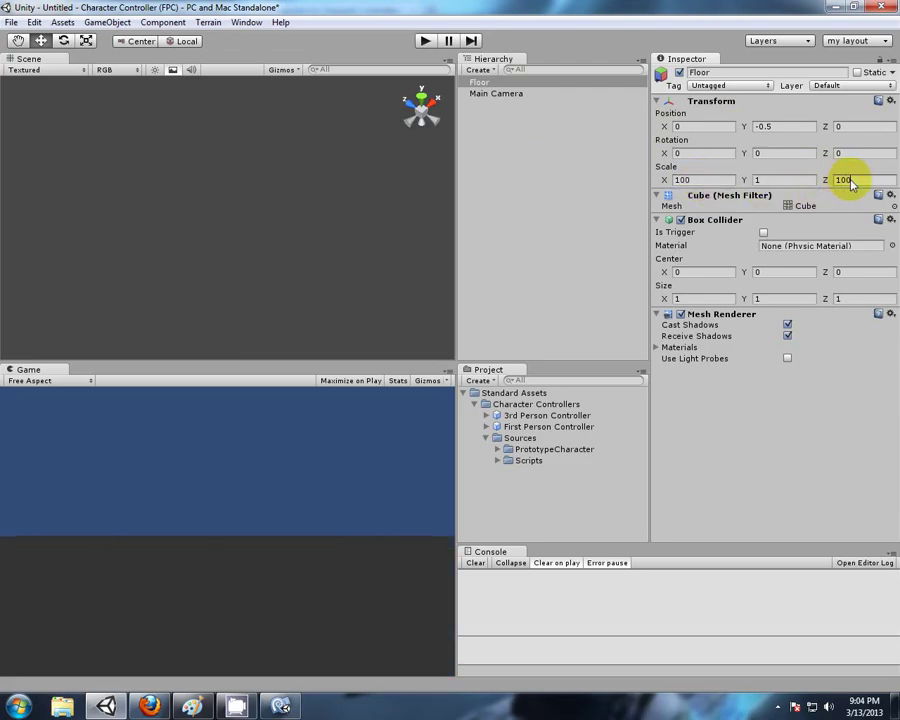
# - Frame the Floor in the Scene view and view it at an angle
pyautogui.doubleClick(479, 84)
pyautogui.moveTo(424, 251); pyautogui.dragTo(242, 286, button='right')
pyautogui.press('f')
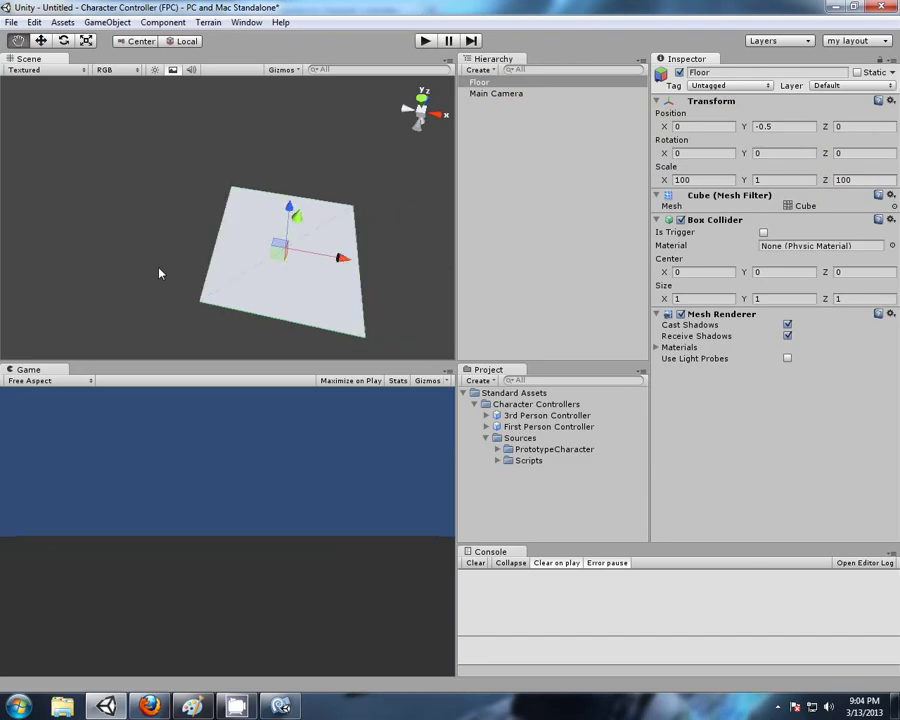
pyautogui.click(470, 160)
# - Add a Directional Light to light the floor
pyautogui.click(482, 70)
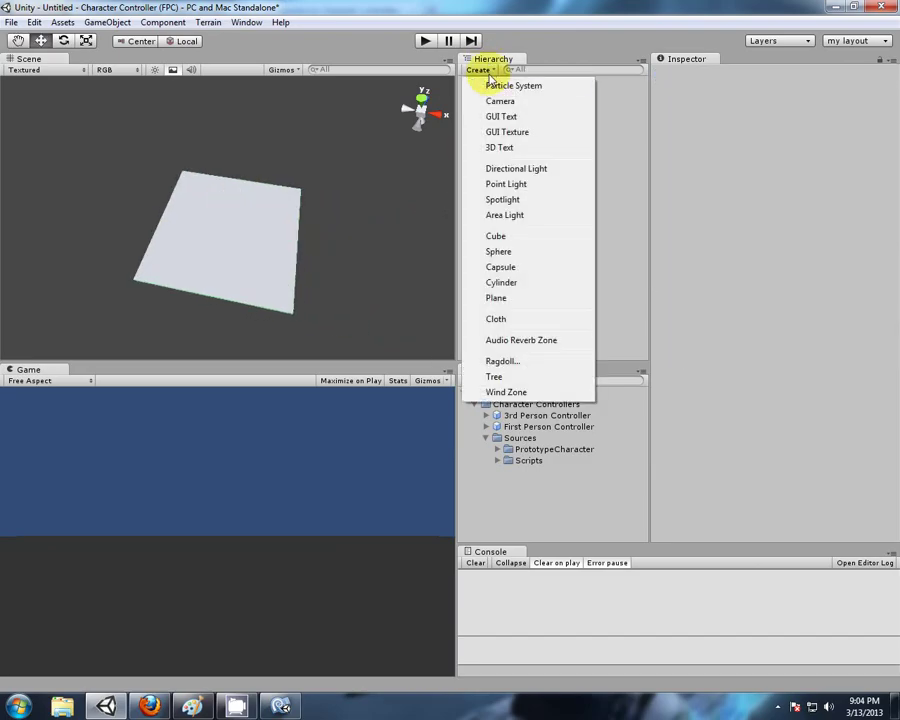
pyautogui.click(516, 167)
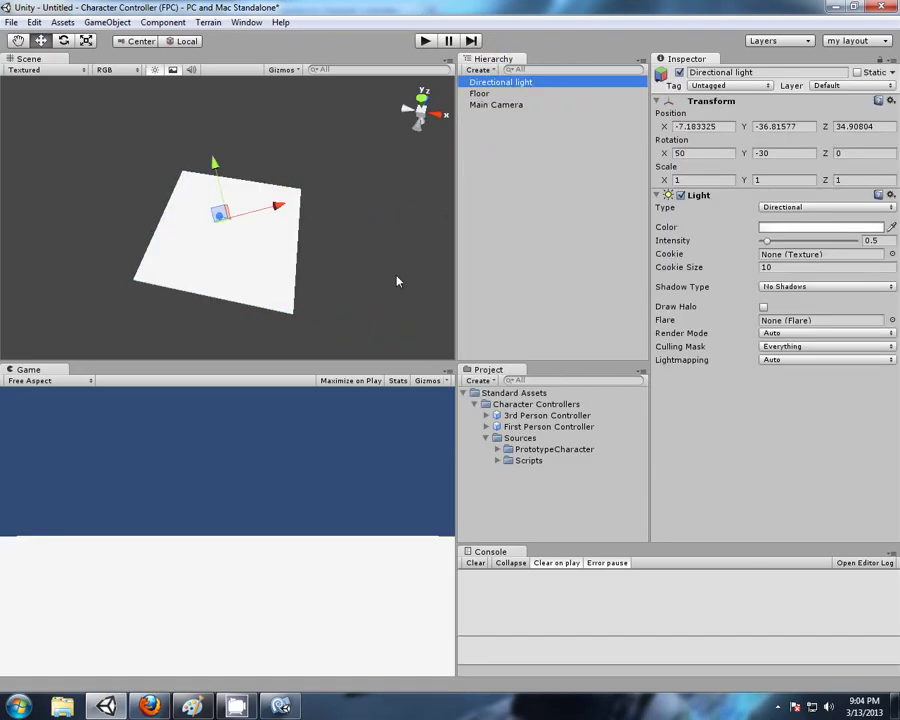
pyautogui.keyDown('alt'); pyautogui.moveTo(398, 279); pyautogui.dragTo(552, 295); pyautogui.keyUp('alt')
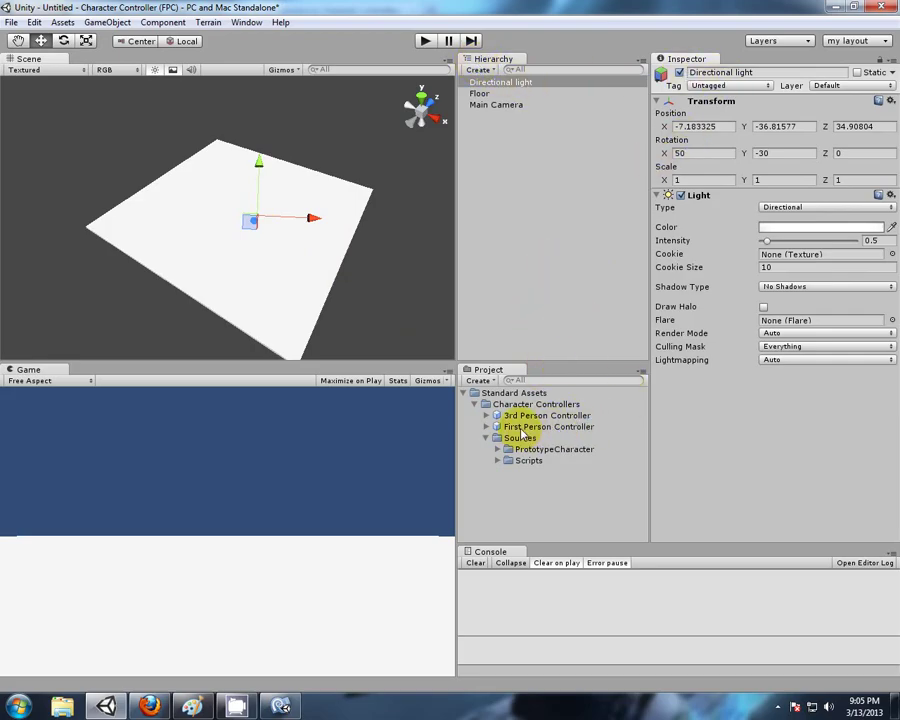
# - Place a First Person Controller into the scene above the Floor
pyautogui.click(252, 221)
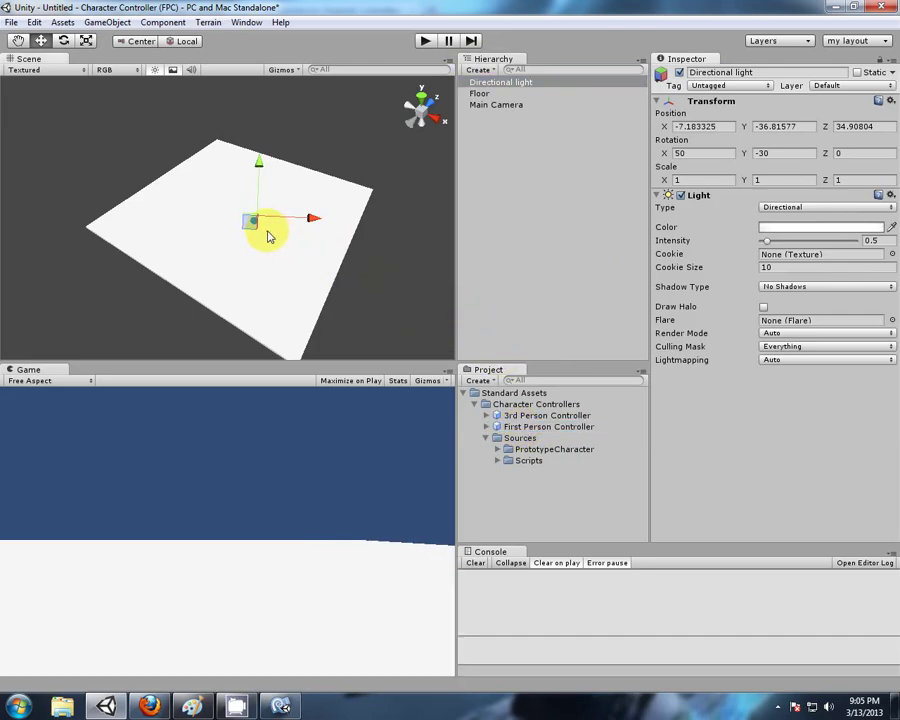
pyautogui.click(518, 147)
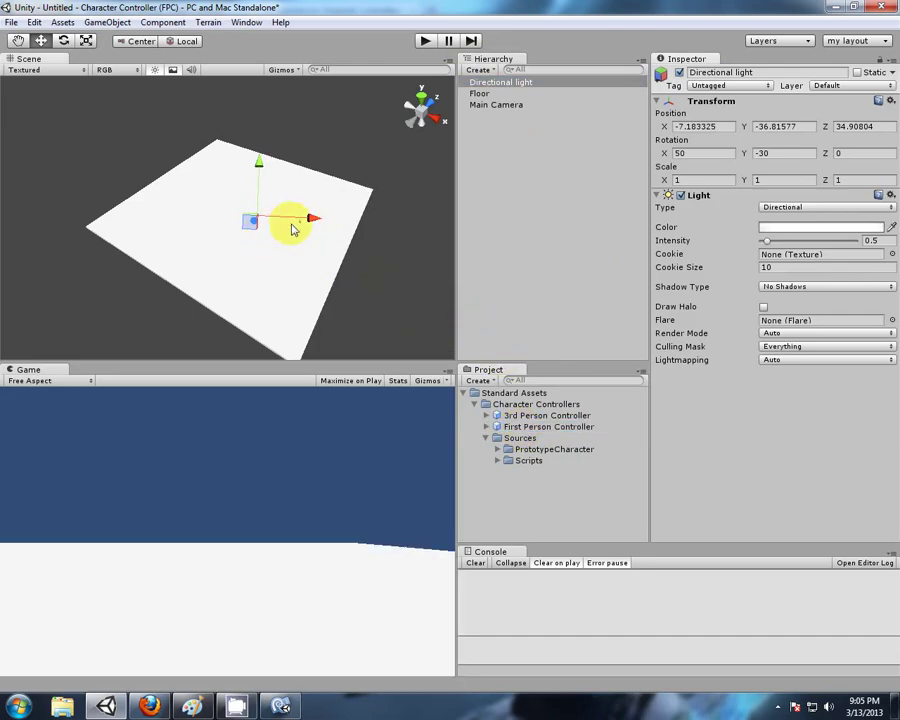
pyautogui.click(235, 218)
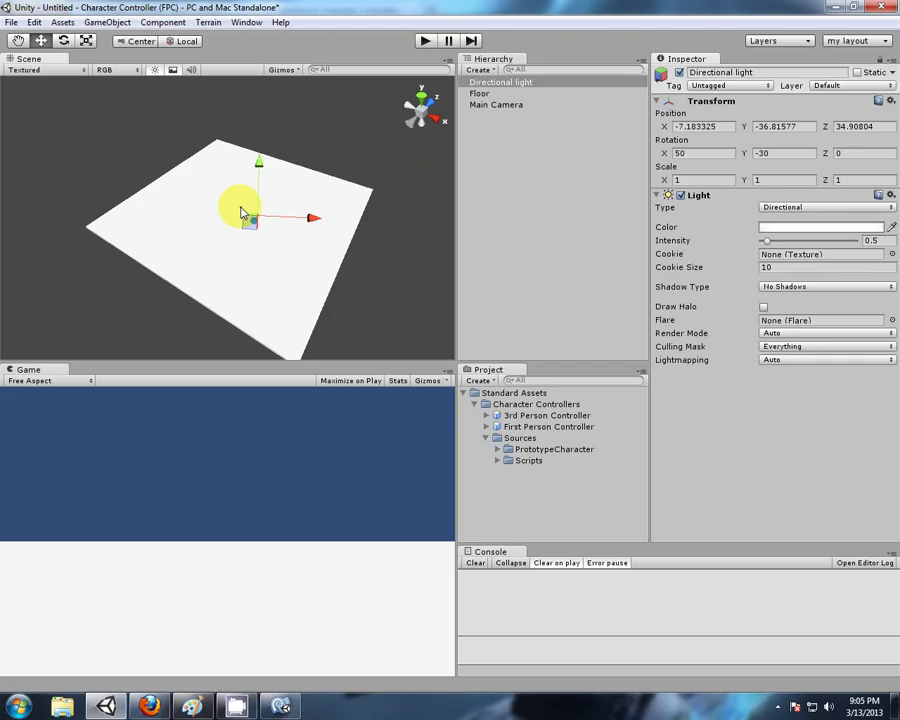
pyautogui.moveTo(240, 213); pyautogui.dragTo(242, 210)
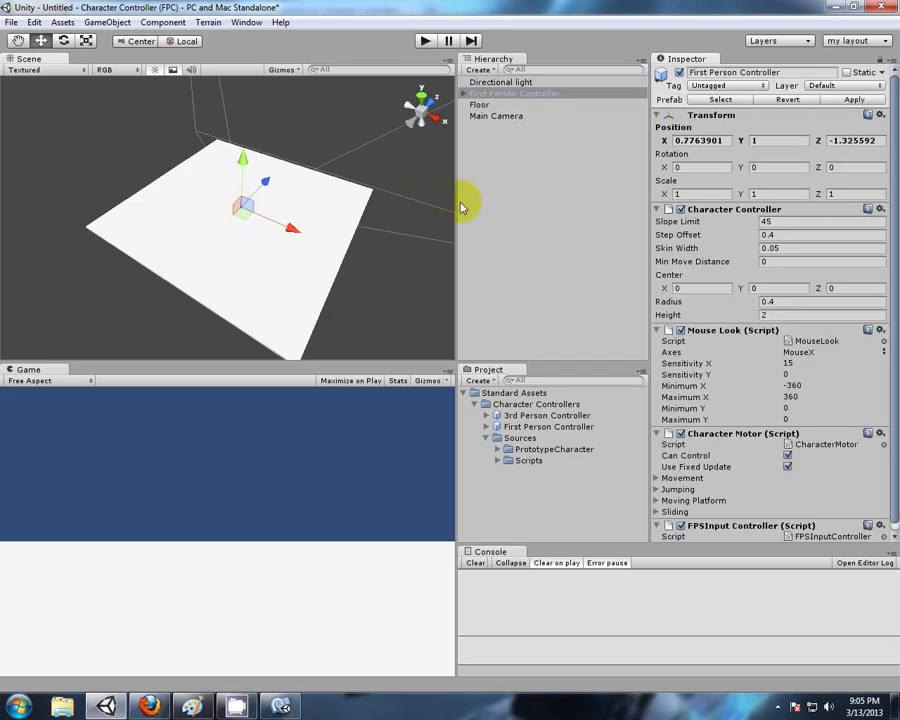
# - Raise the First Person Controller slightly above the floor, to about Y 1.05
pyautogui.doubleClick(520, 95)
pyautogui.moveTo(424, 307); pyautogui.dragTo(315, 227, button='right')
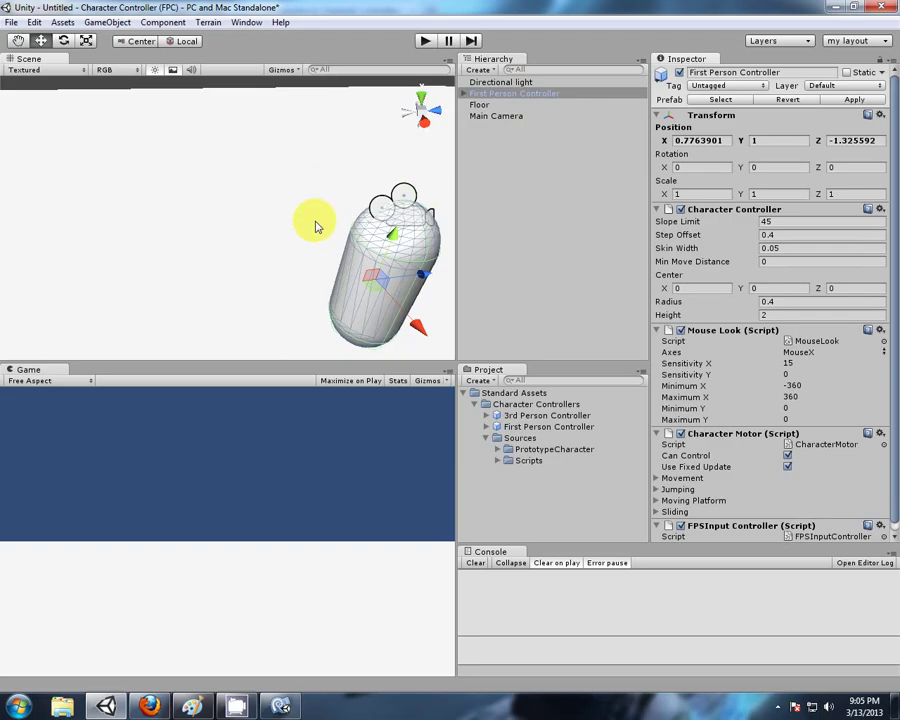
pyautogui.click(438, 114)
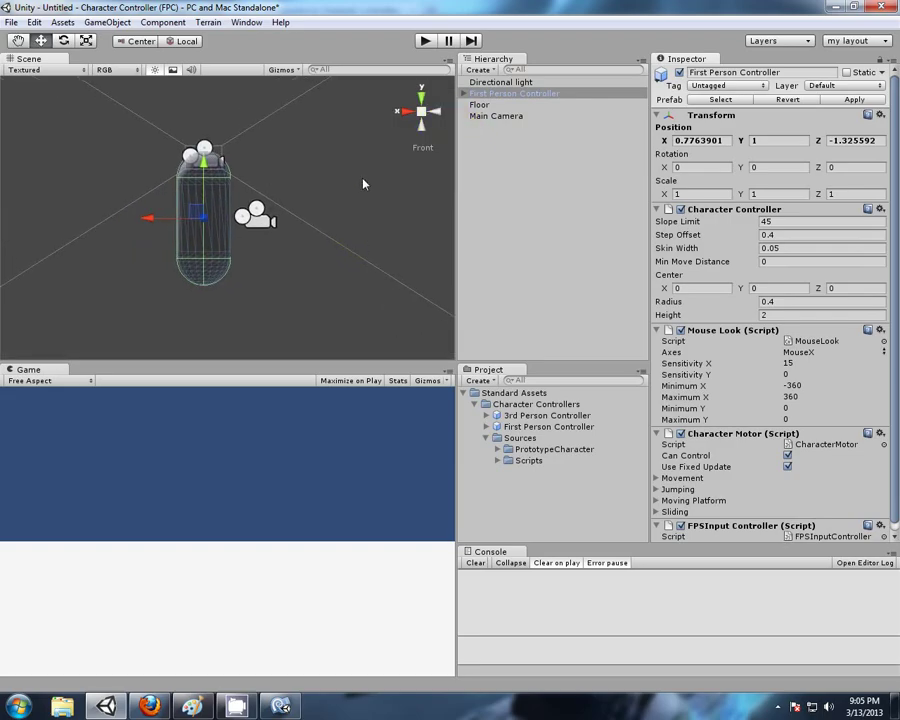
pyautogui.moveTo(363, 184); pyautogui.dragTo(352, 275, button='right')
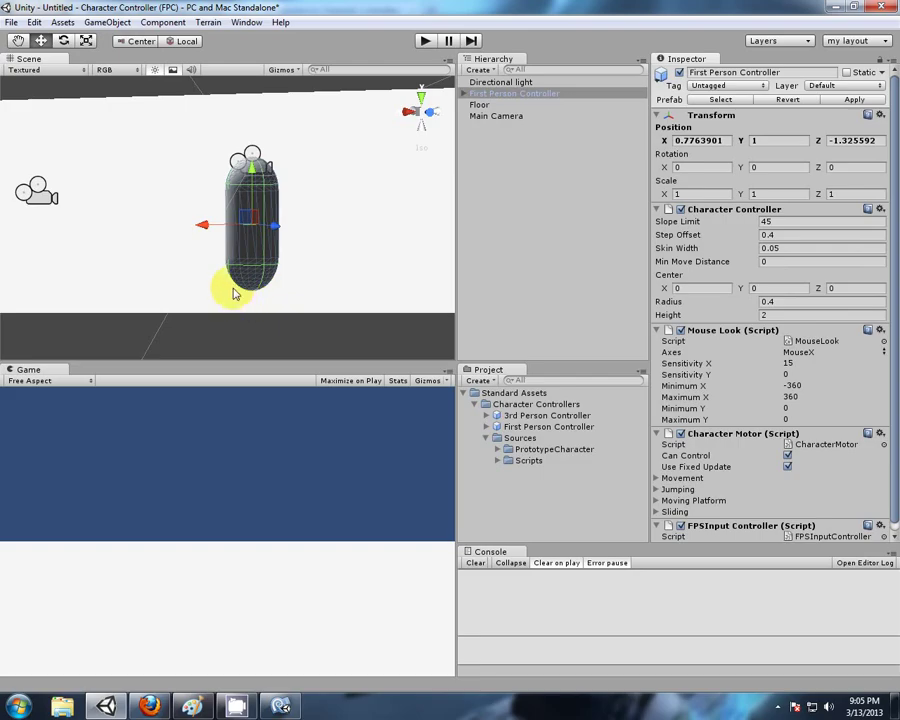
pyautogui.moveTo(380, 300)
pyautogui.mouseDown(button='right')
pyautogui.moveTo(375, 293)
pyautogui.moveTo(402, 310)
pyautogui.moveTo(390, 308)
pyautogui.mouseUp(button='right')
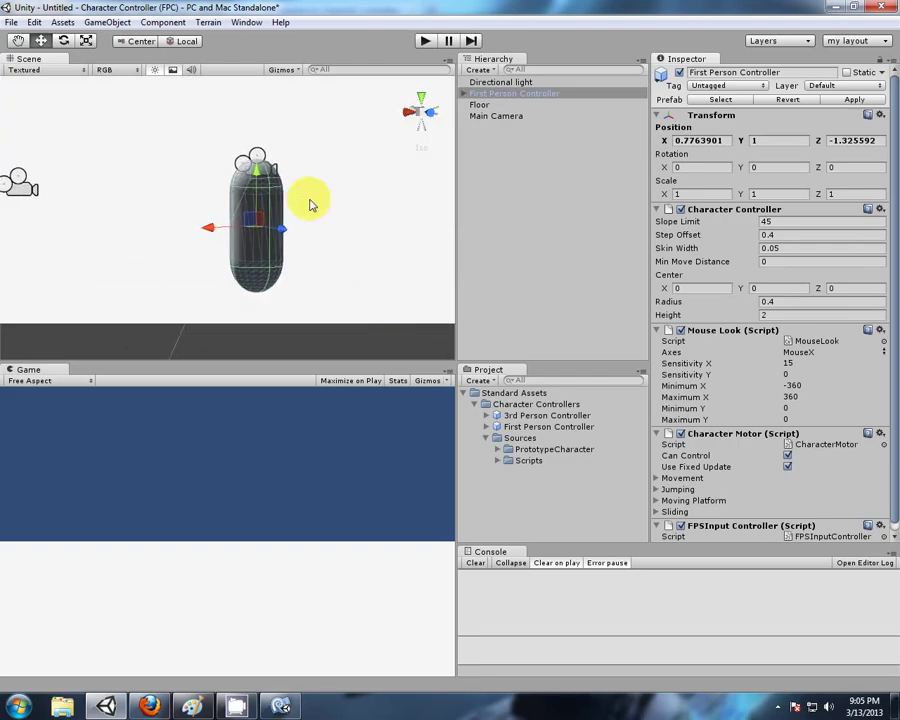
pyautogui.moveTo(259, 177); pyautogui.dragTo(259, 150)
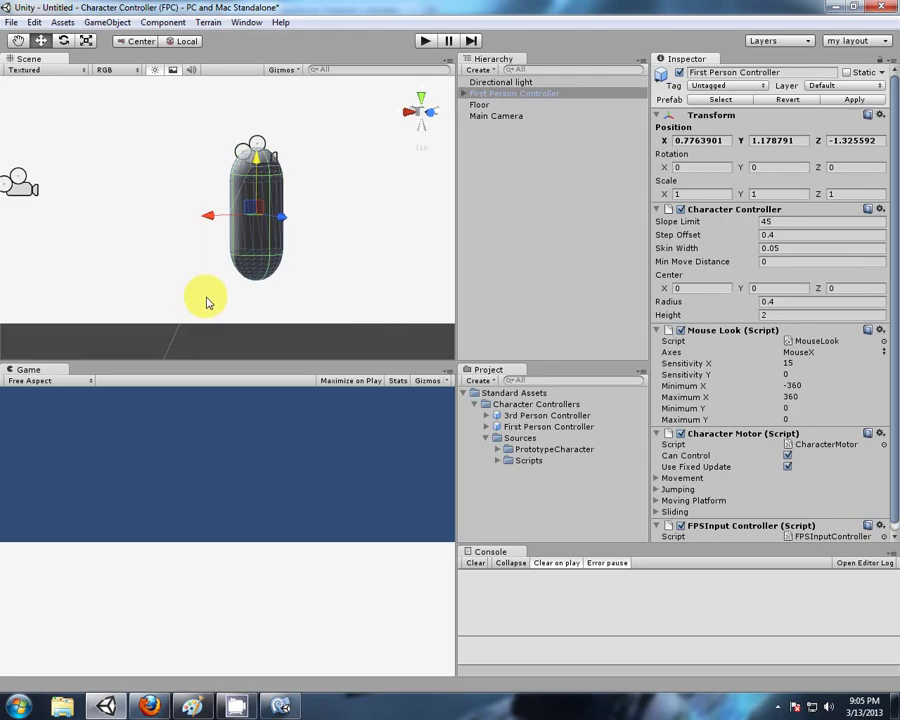
pyautogui.moveTo(207, 302); pyautogui.dragTo(482, 110, button='right')
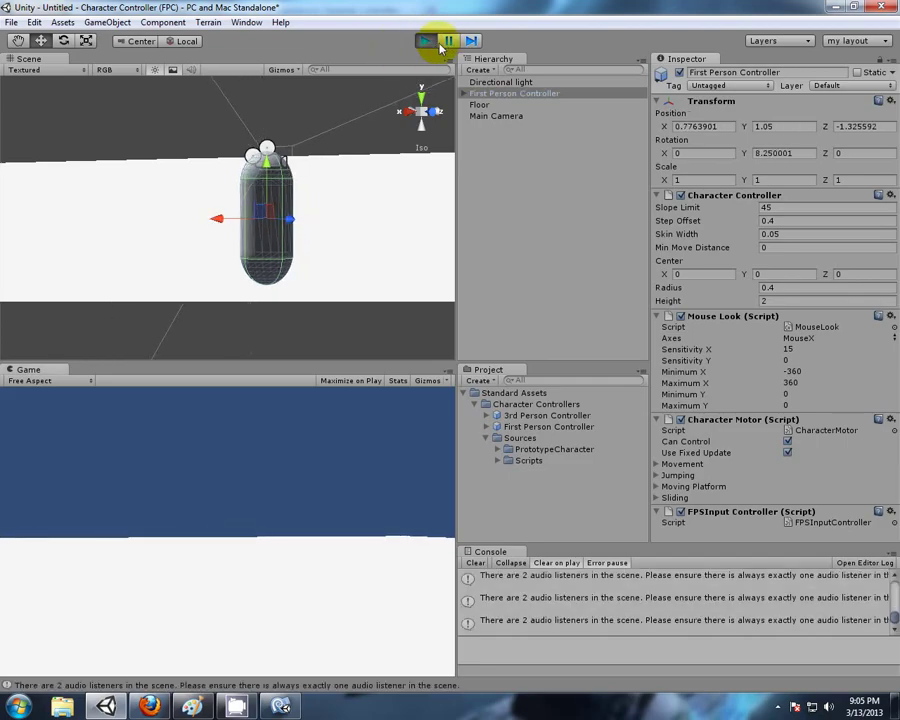
# - Read the audio-listener warning, stop Play mode, and inspect the controller's child Main Camera
pyautogui.click(630, 577)
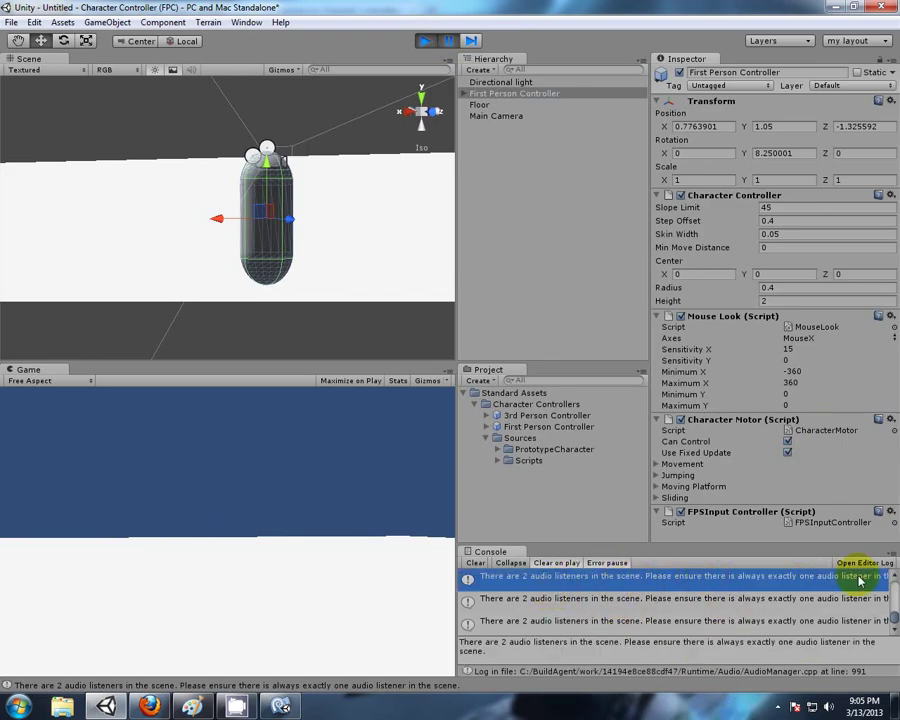
pyautogui.click(421, 42)
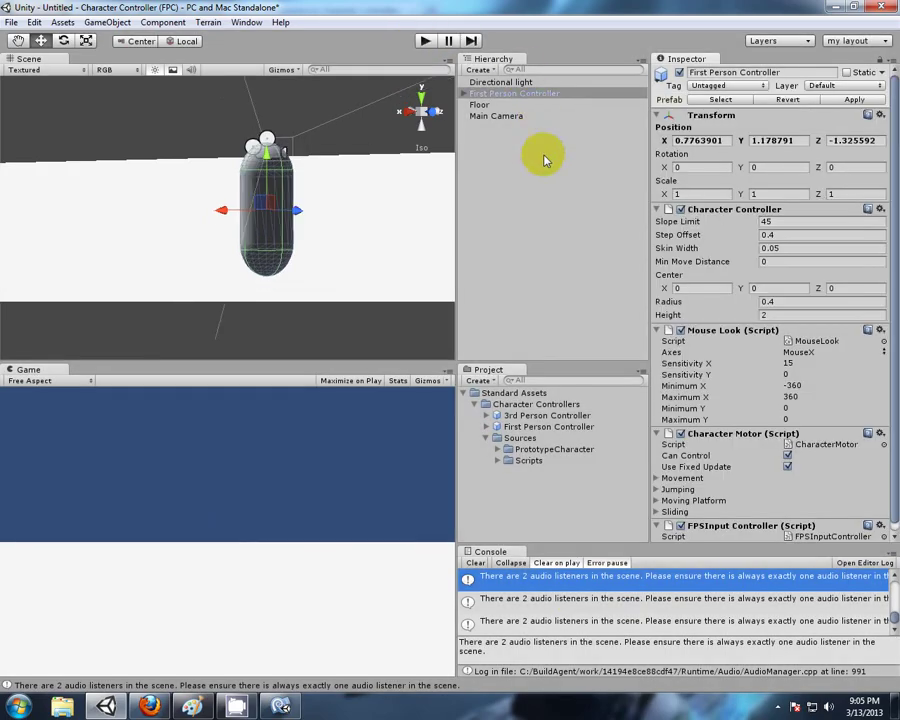
pyautogui.click(466, 94)
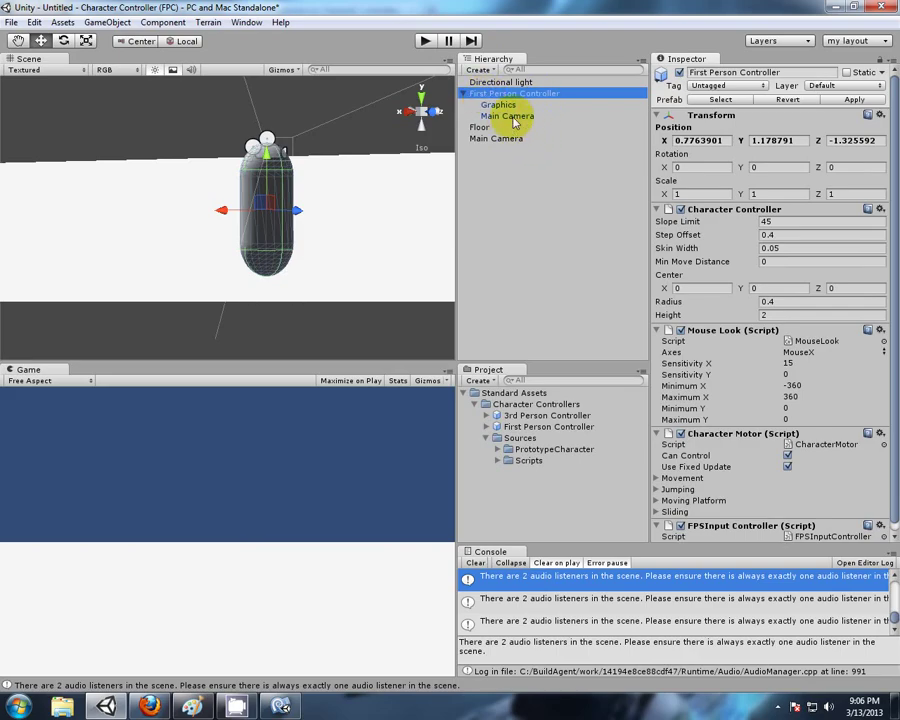
pyautogui.click(508, 116)
pyautogui.keyDown('alt'); pyautogui.moveTo(368, 184); pyautogui.dragTo(181, 151); pyautogui.keyUp('alt')
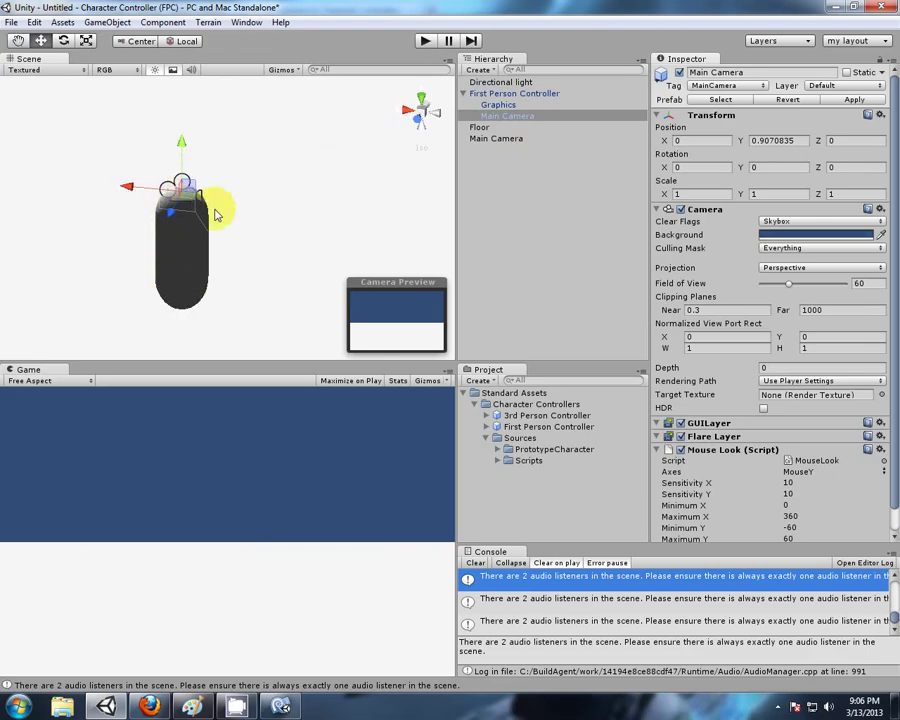
pyautogui.scroll(-4, 311, 185)
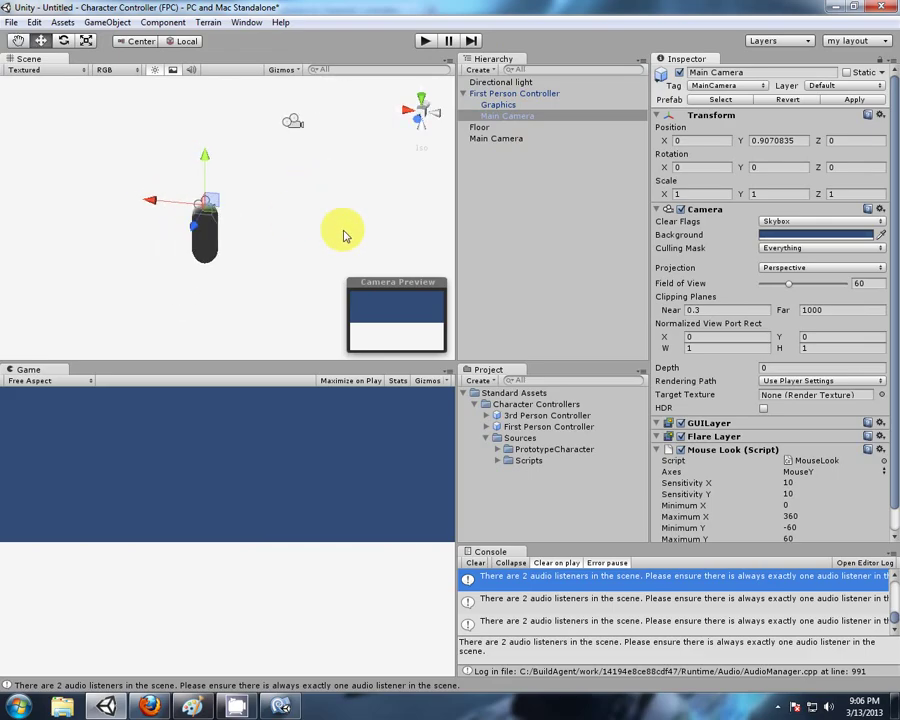
pyautogui.keyDown('alt'); pyautogui.moveTo(343, 235); pyautogui.dragTo(320, 232); pyautogui.keyUp('alt')
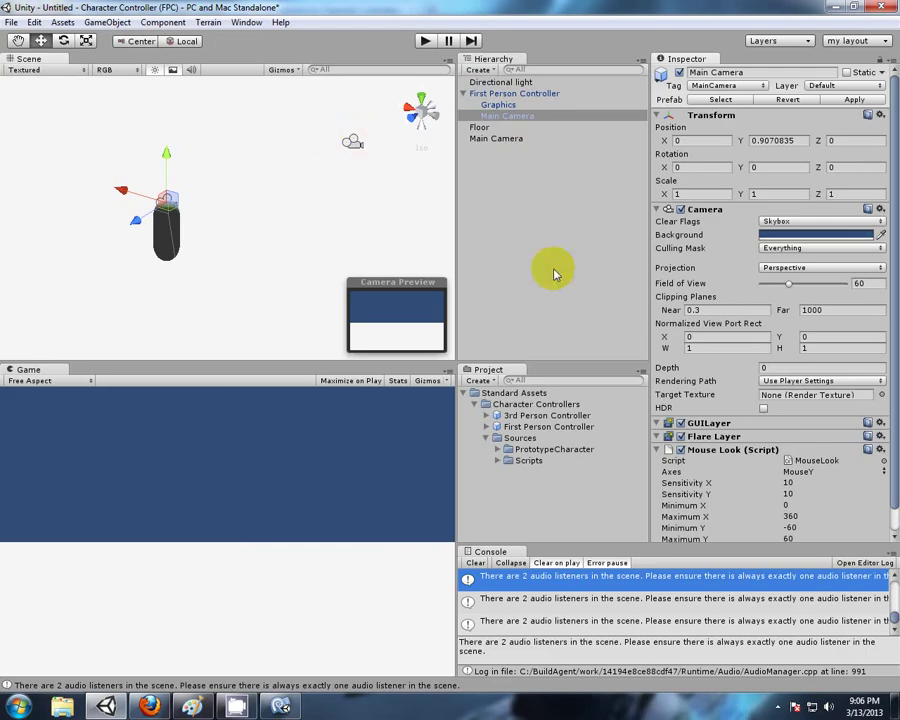
pyautogui.click(524, 213)
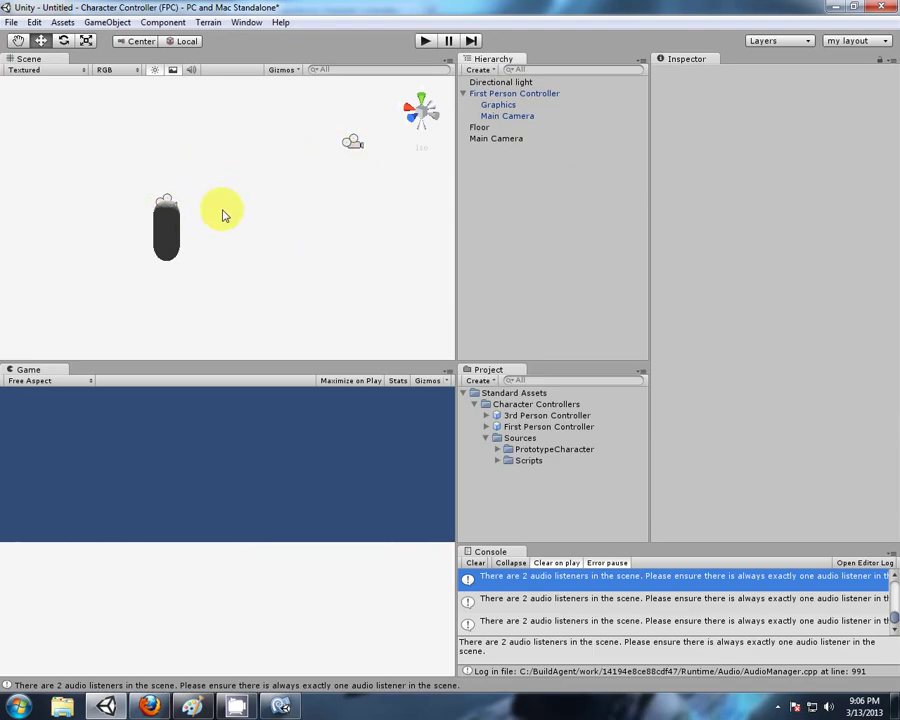
# - Compare both Main Cameras and delete the separate root-level one
pyautogui.click(506, 140)
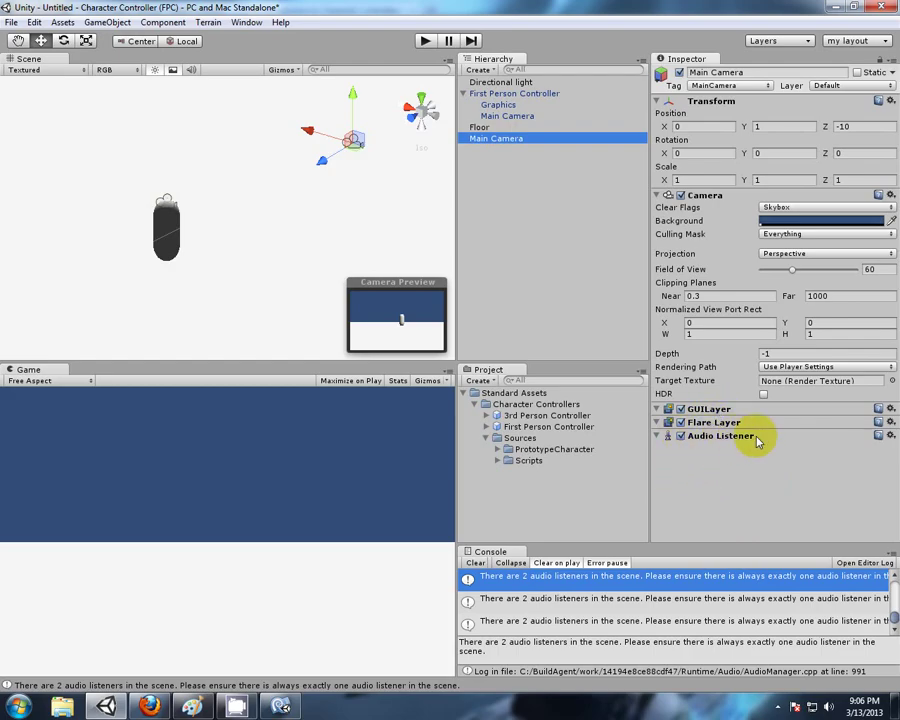
pyautogui.click(511, 117)
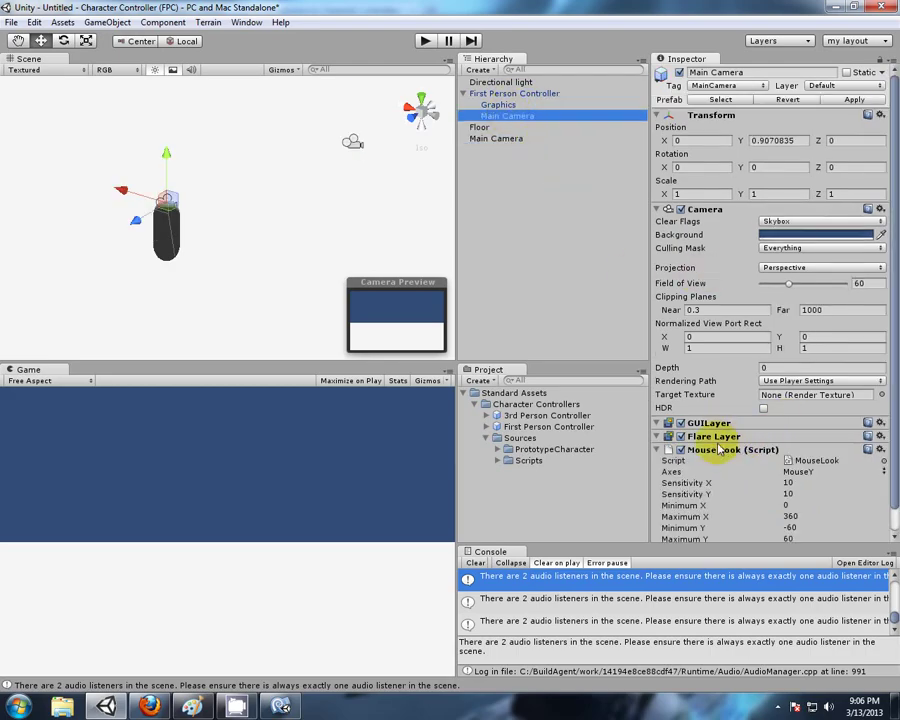
pyautogui.scroll(-1, 690, 310)
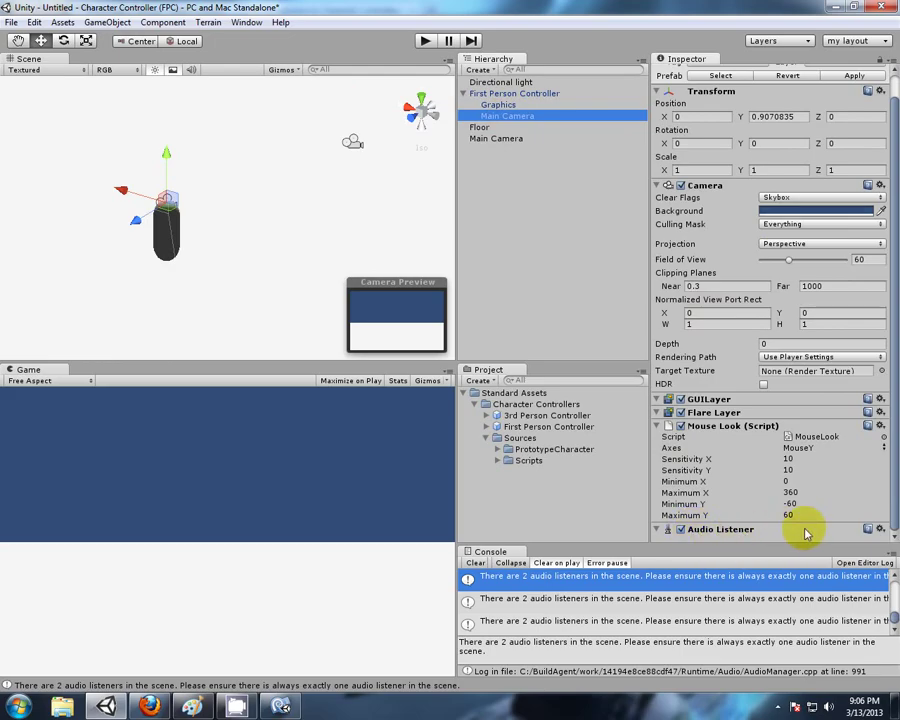
pyautogui.click(541, 210)
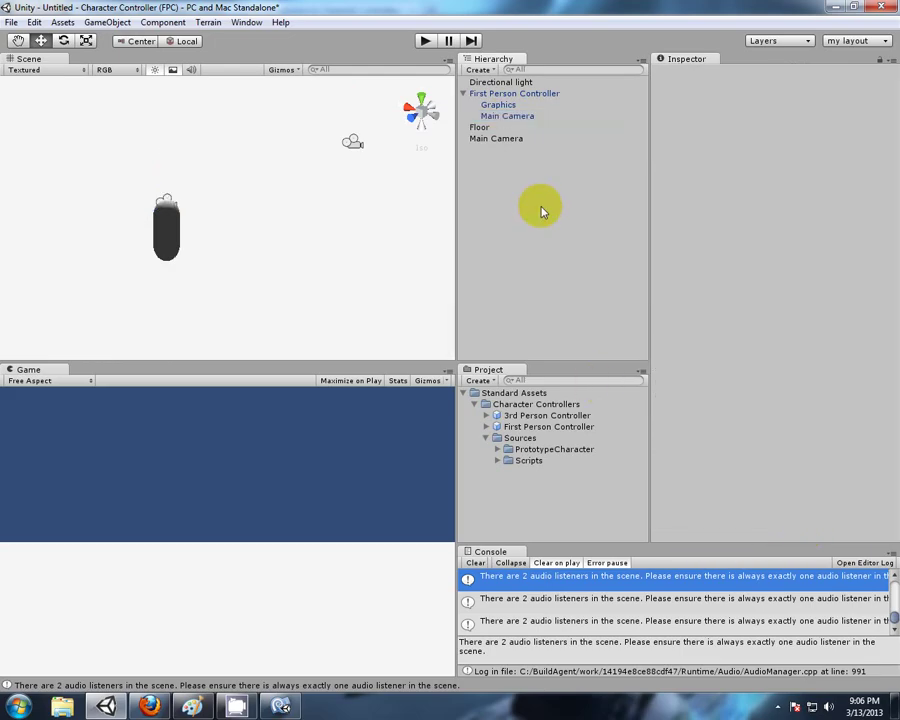
pyautogui.click(502, 140)
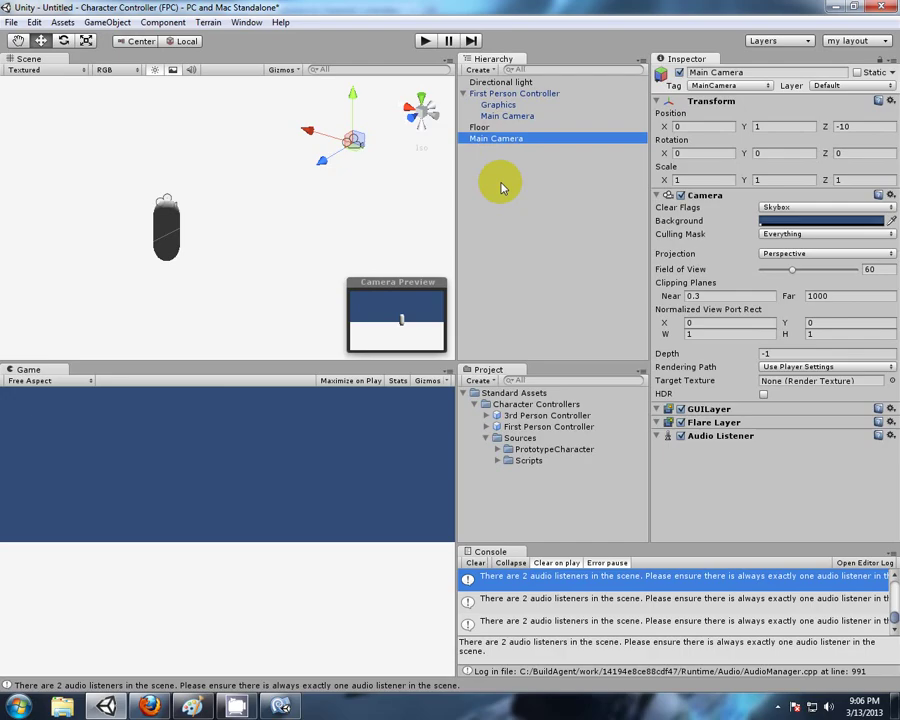
pyautogui.press('Delete')
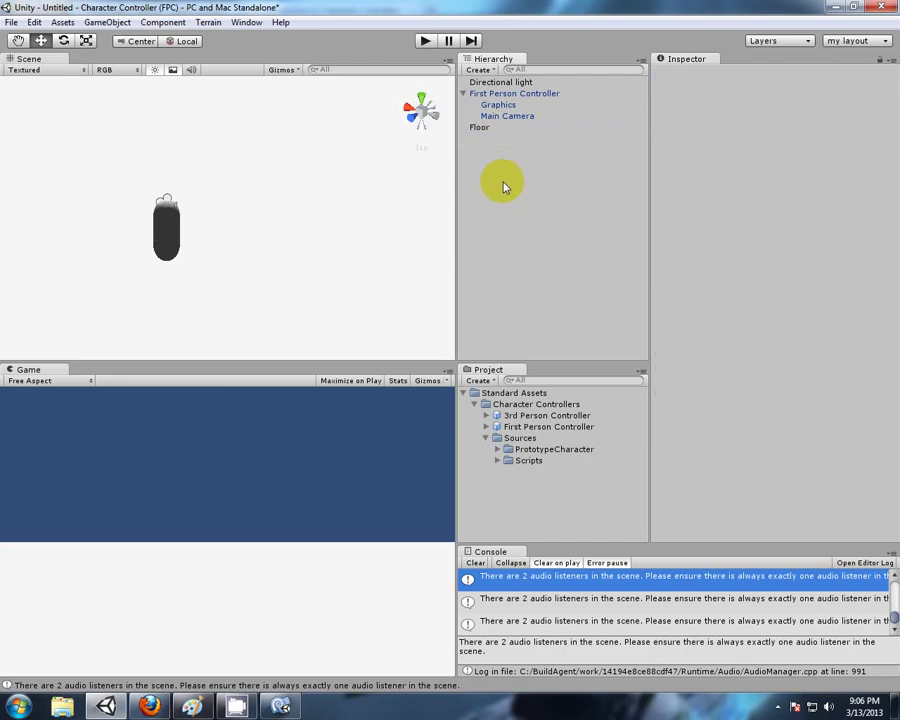
# - Check the controller's own Main Camera, then start Play mode
pyautogui.click(516, 117)
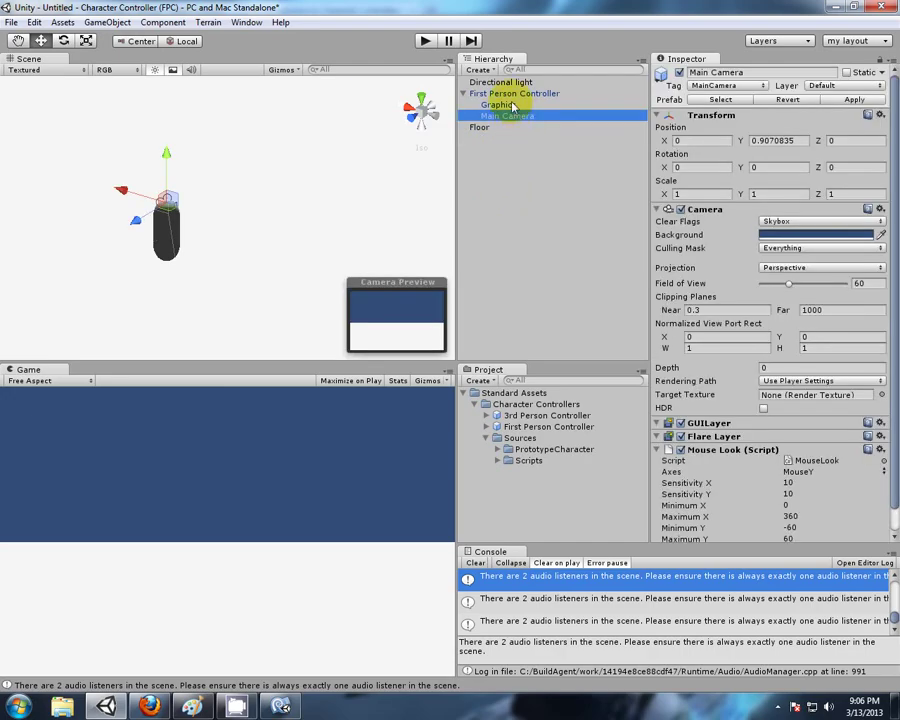
pyautogui.click(510, 93)
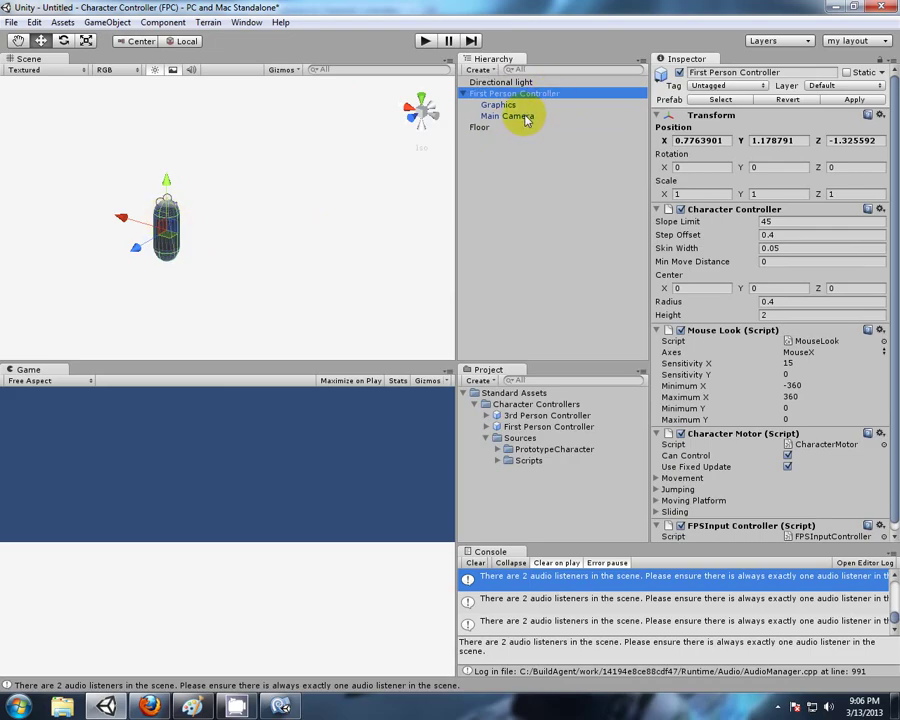
pyautogui.click(512, 116)
pyautogui.click(504, 204)
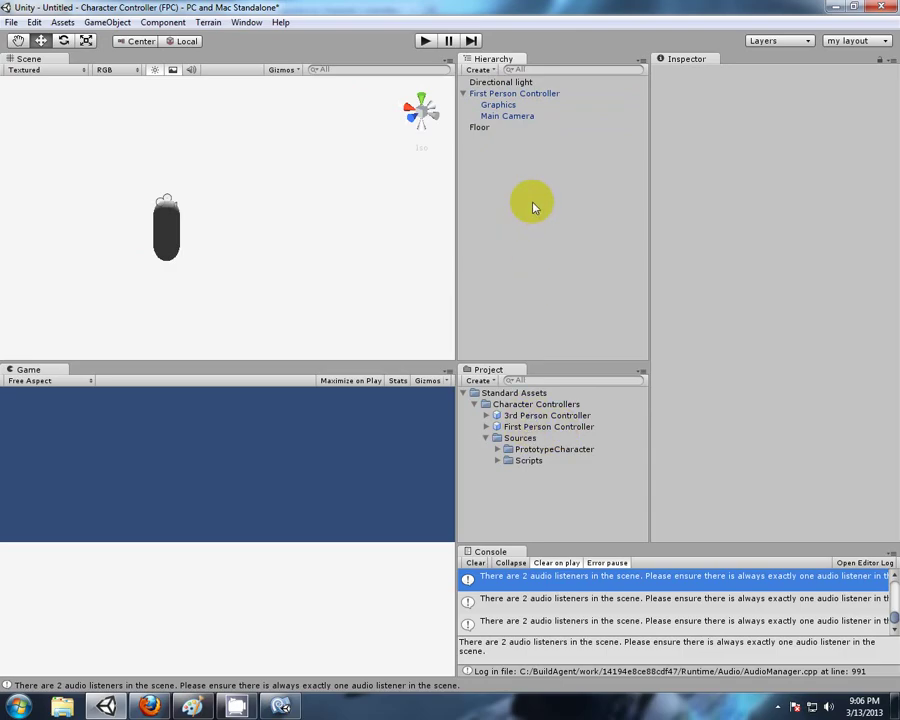
pyautogui.click(493, 117)
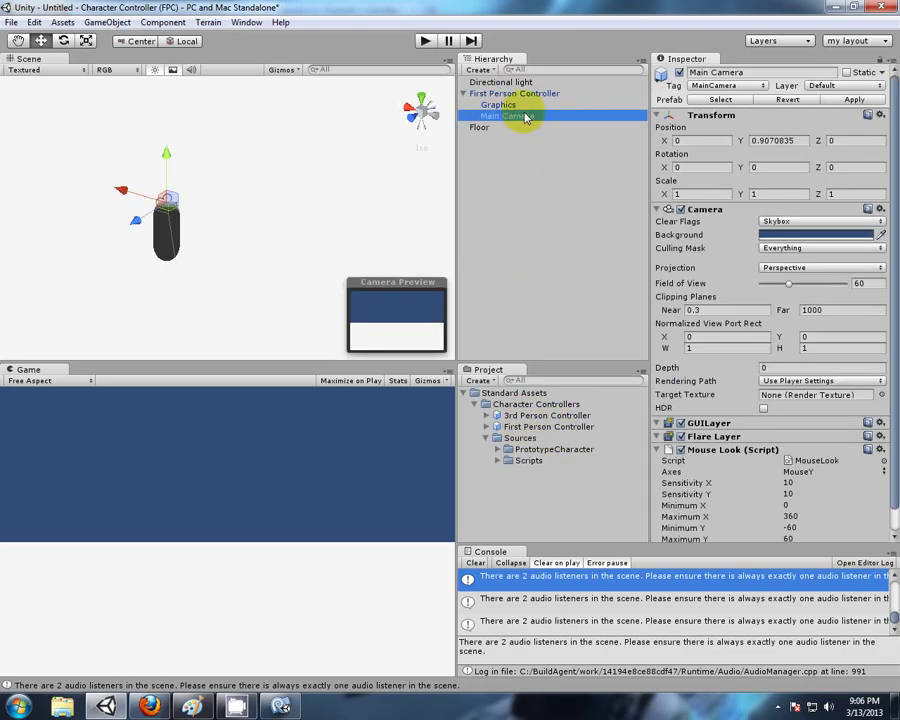
pyautogui.click(491, 200)
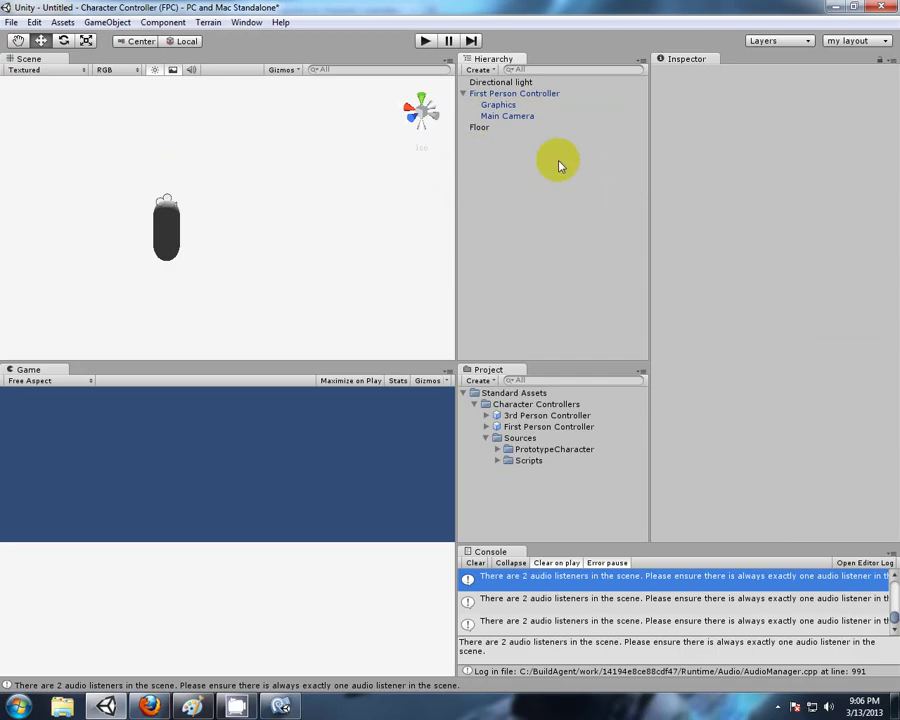
pyautogui.click(424, 42)
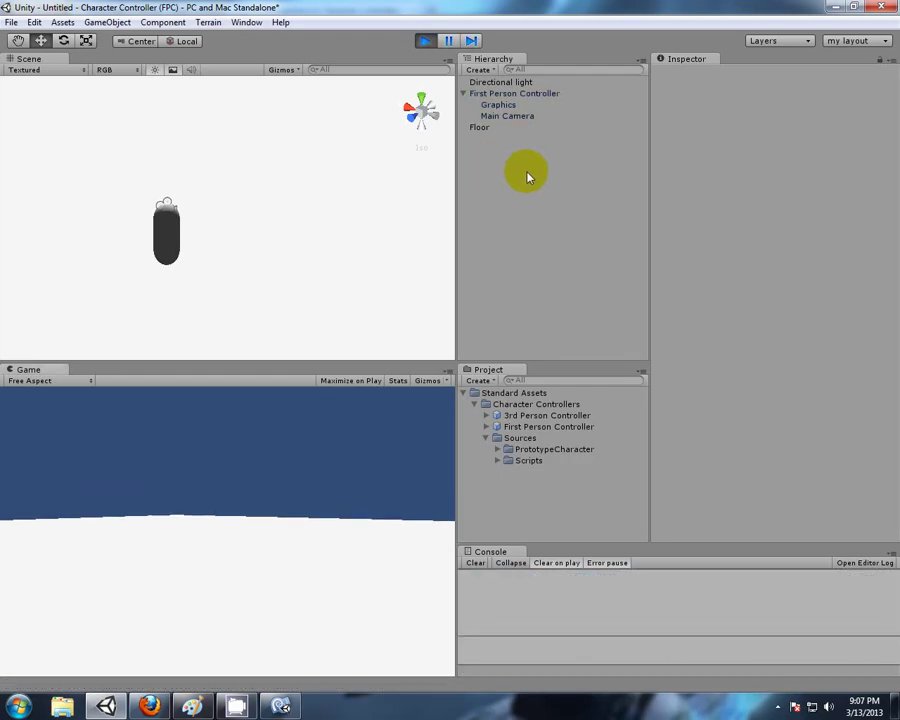
# - Walk the controller back and forth across the floor using W and S
pyautogui.press('w')
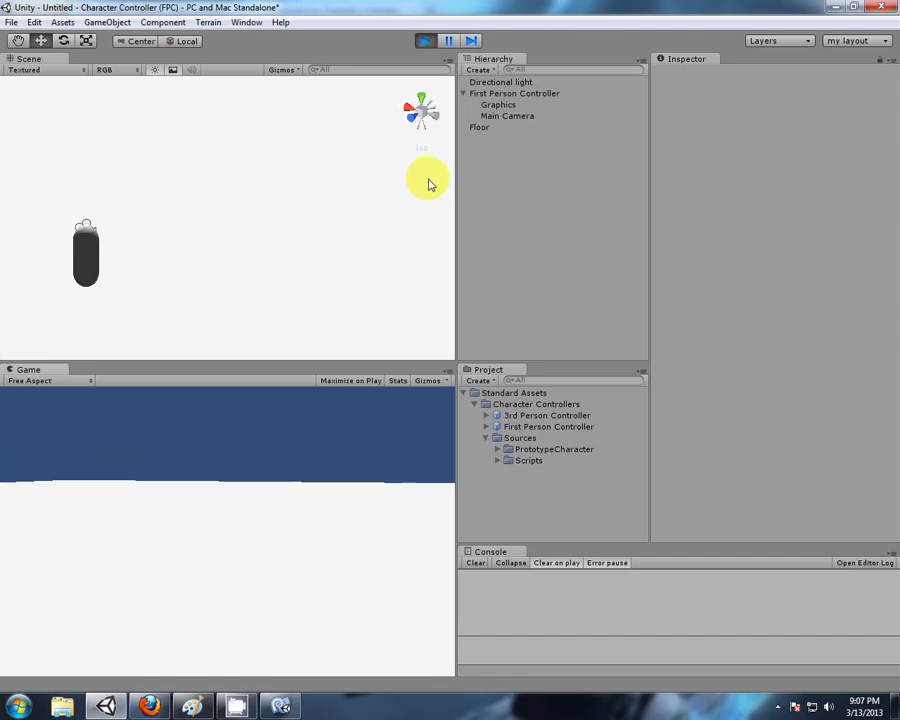
pyautogui.press('s')
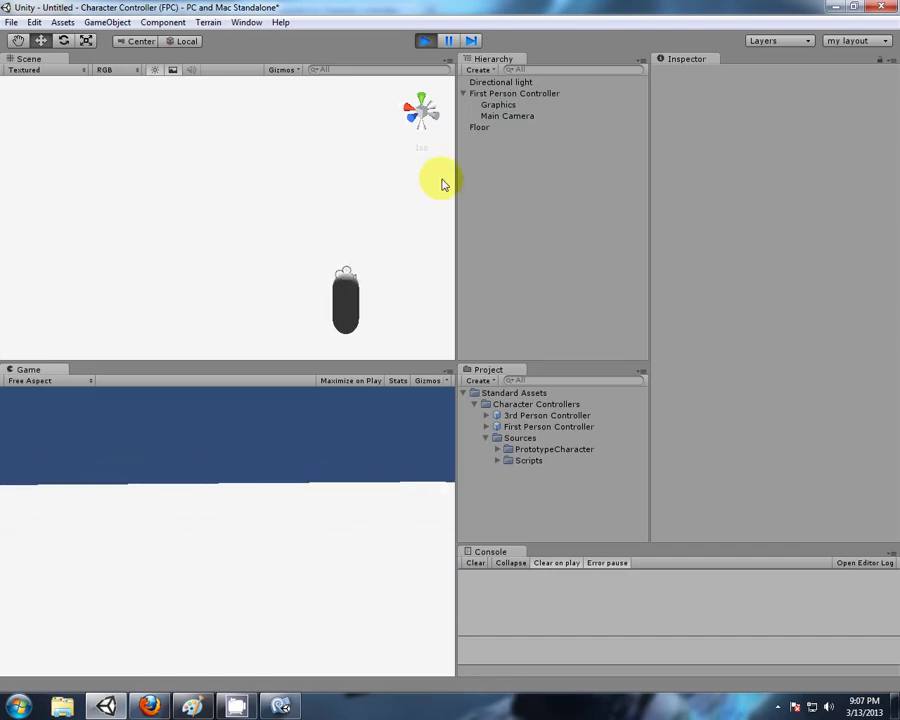
pyautogui.press('w')
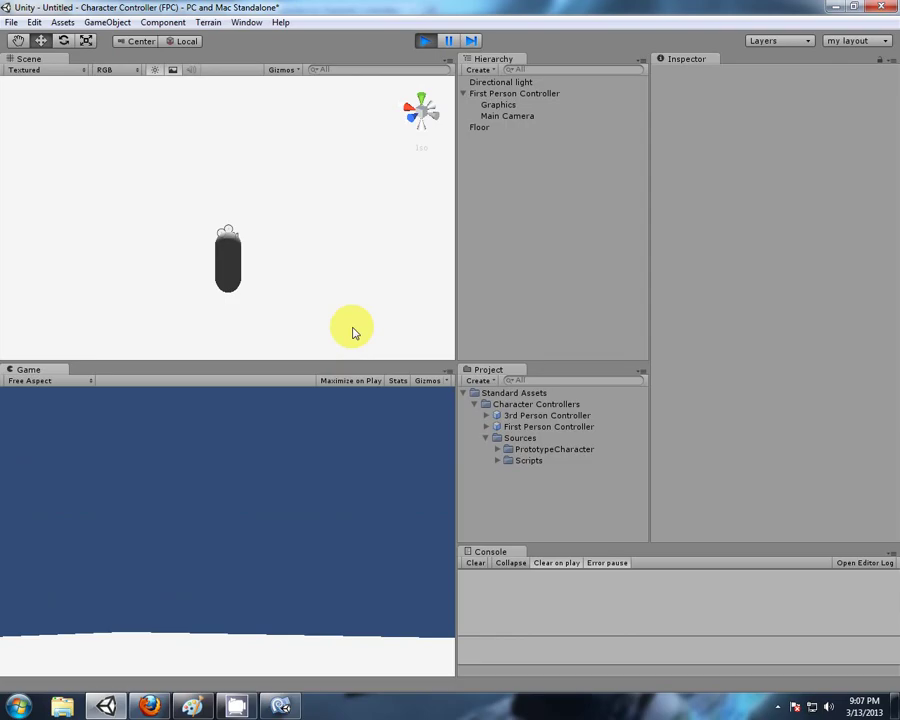
# - Stop the game and review the First Person Controller's and its Main Camera's components
pyautogui.click(420, 42)
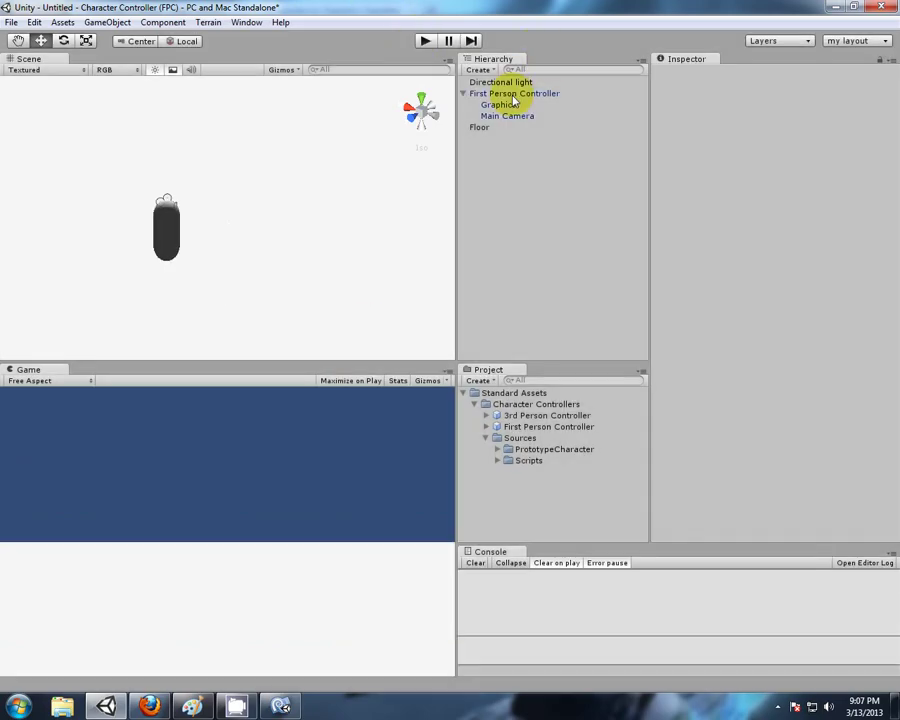
pyautogui.click(514, 92)
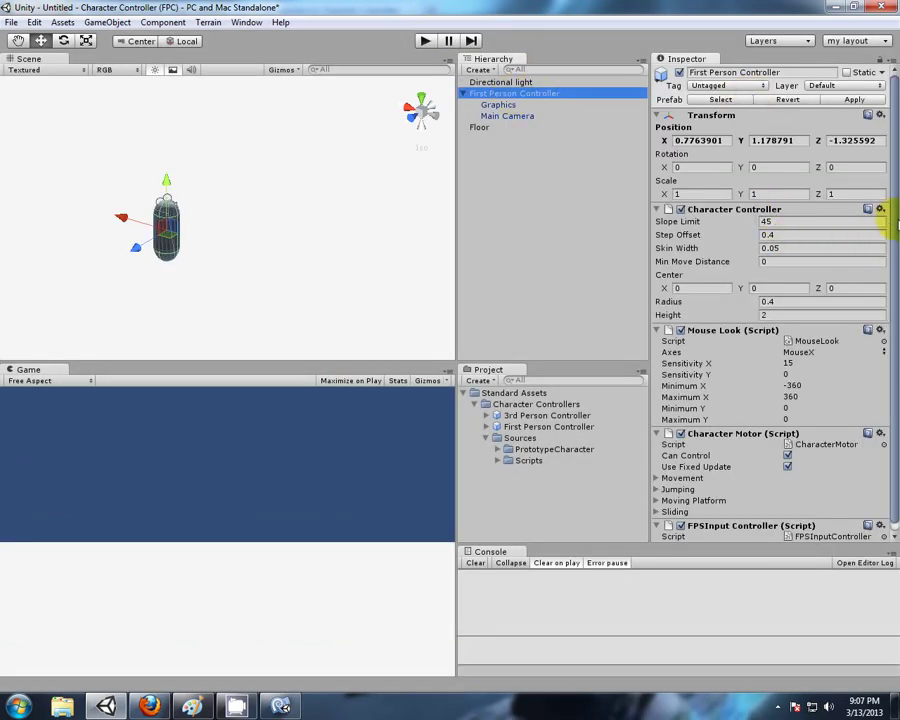
pyautogui.moveTo(897, 226); pyautogui.dragTo(874, 274)
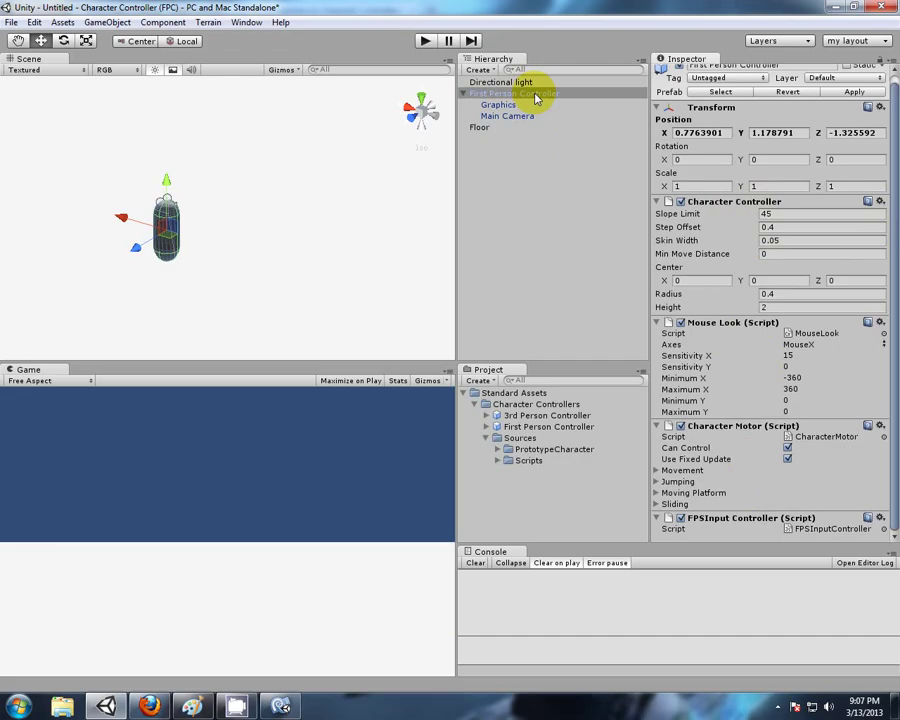
pyautogui.click(513, 117)
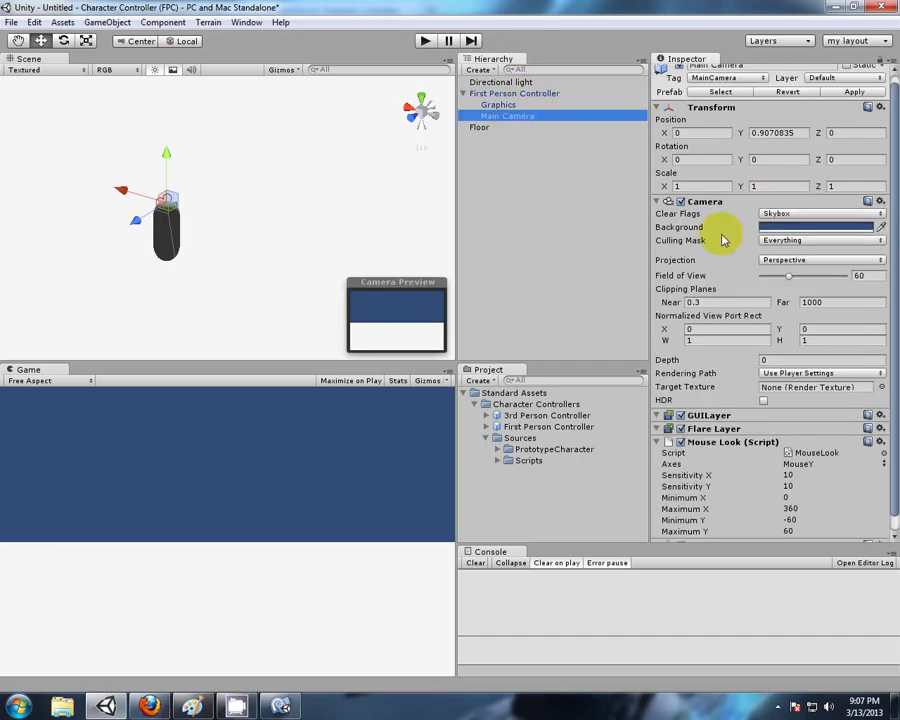
pyautogui.scroll(-1, 760, 350)
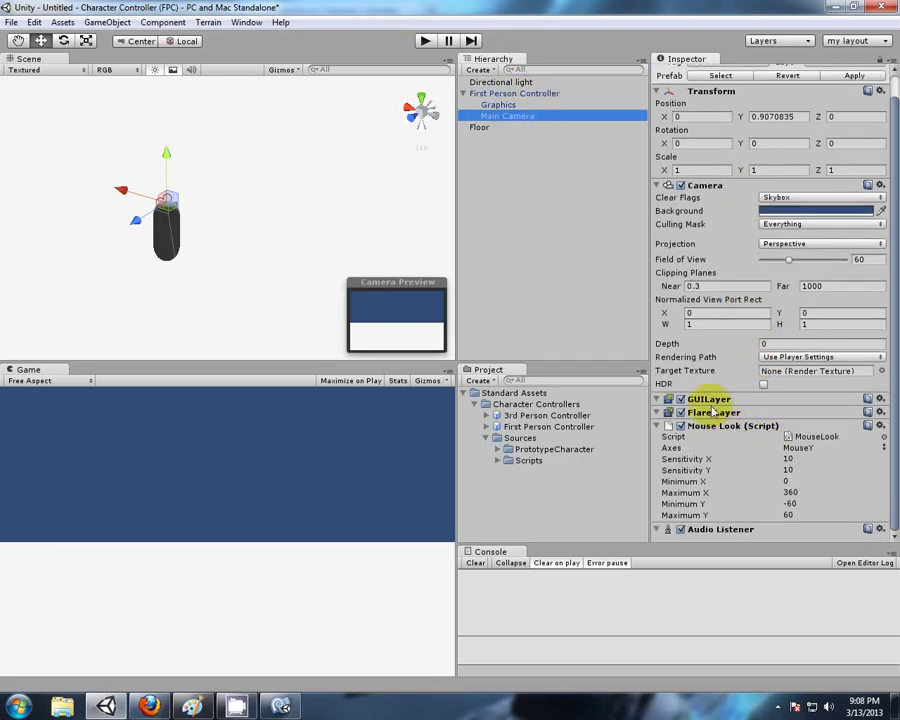
pyautogui.click(535, 94)
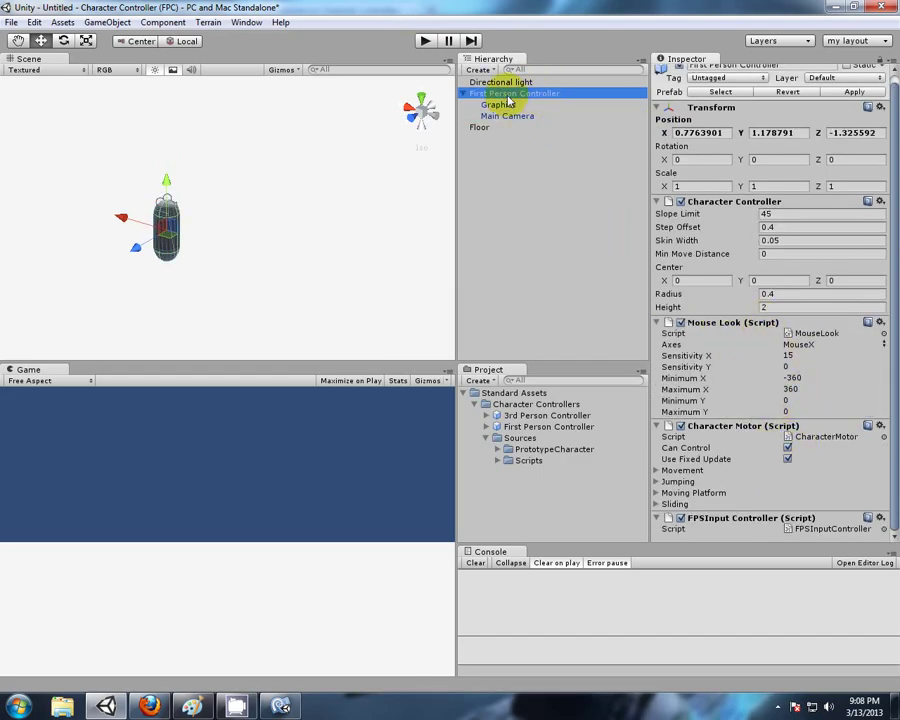
# - Delete the First Person Controller from the scene
pyautogui.click(527, 162)
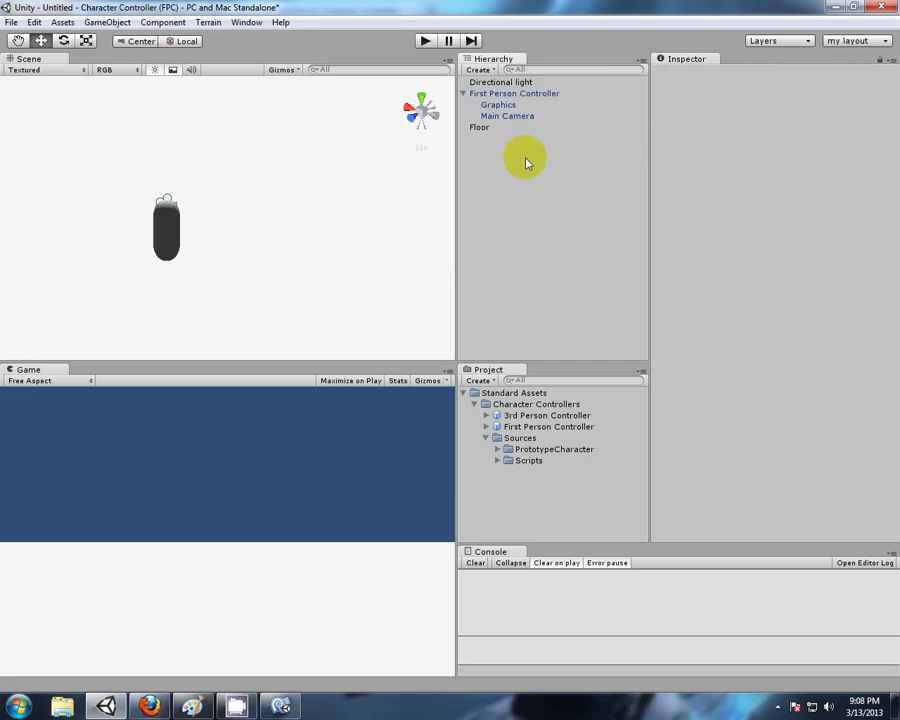
pyautogui.click(492, 94)
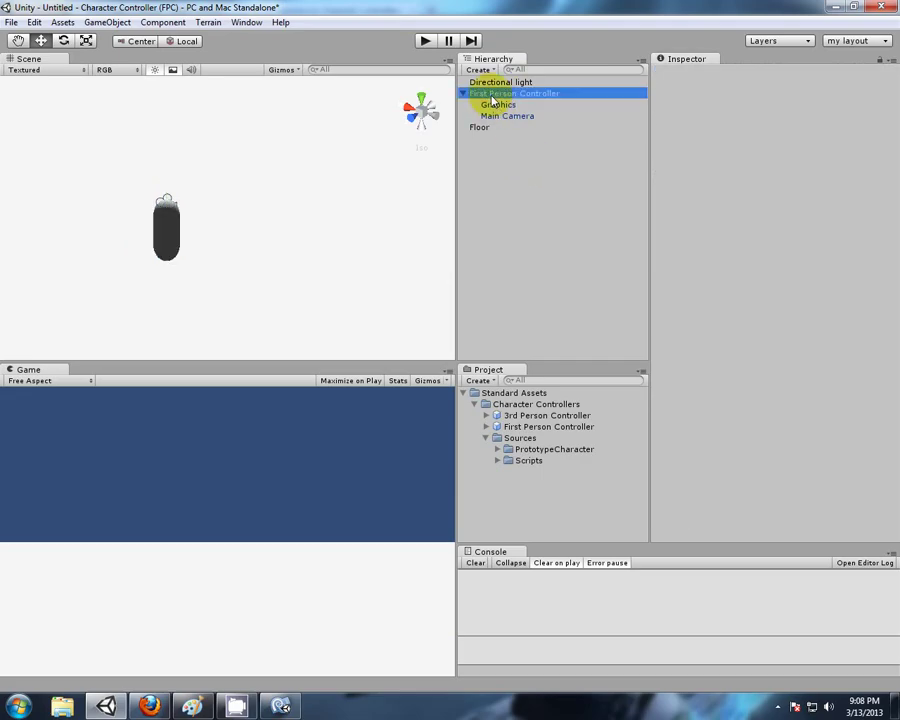
pyautogui.press('Delete')
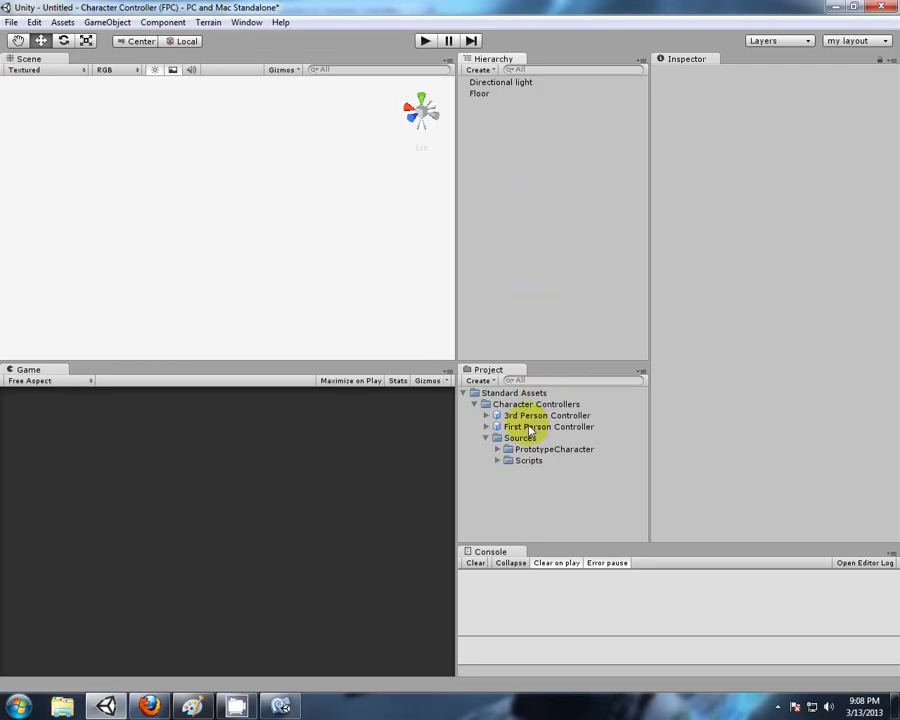
# - Place the 3rd Person Controller prefab into the scene and expand its children
pyautogui.click(500, 415)
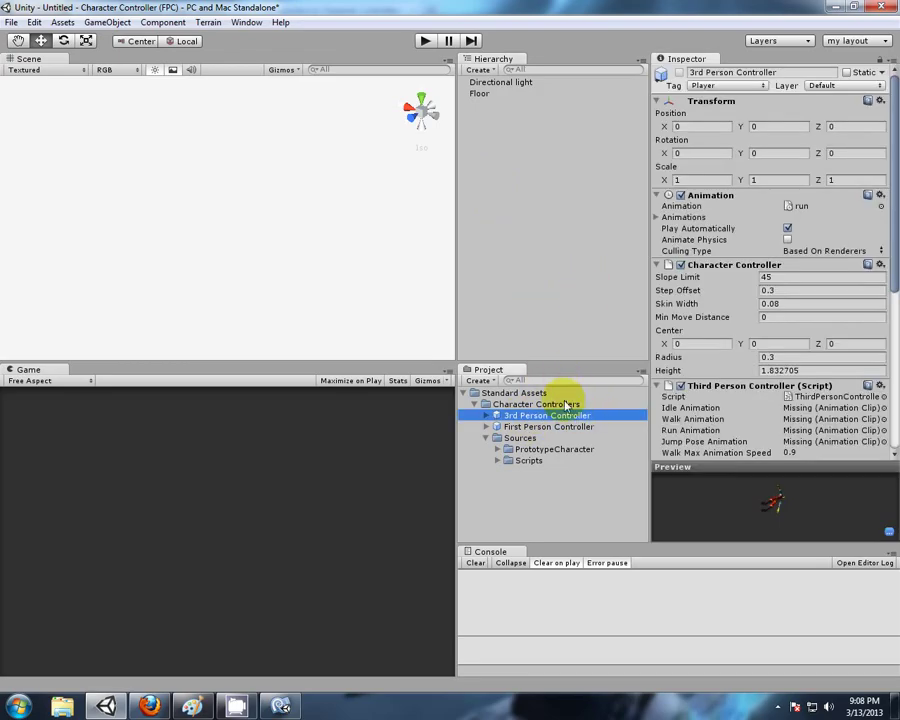
pyautogui.moveTo(546, 418); pyautogui.dragTo(236, 188)
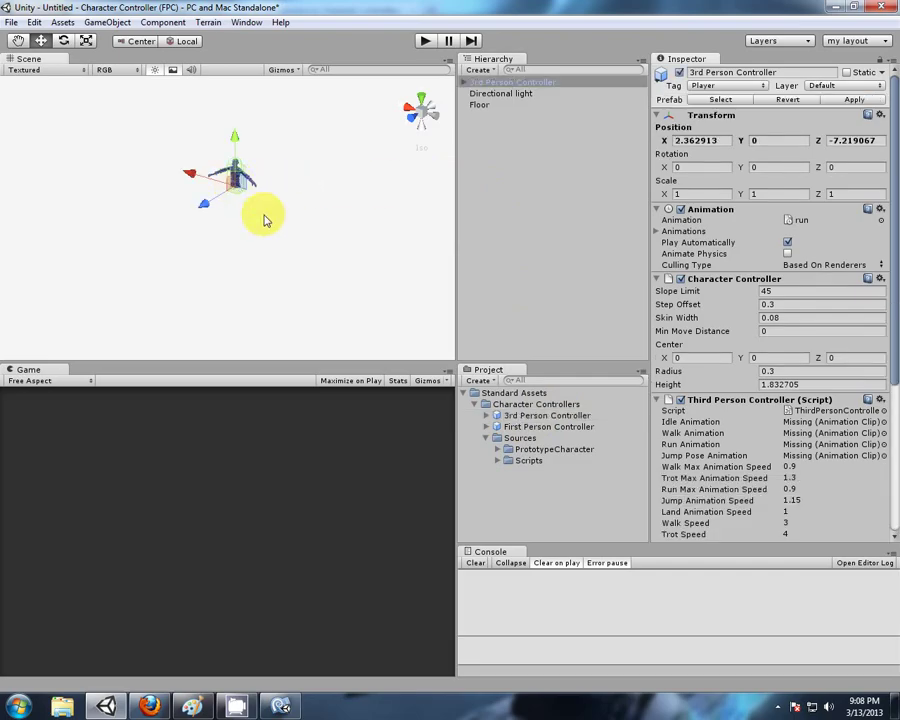
pyautogui.click(465, 83)
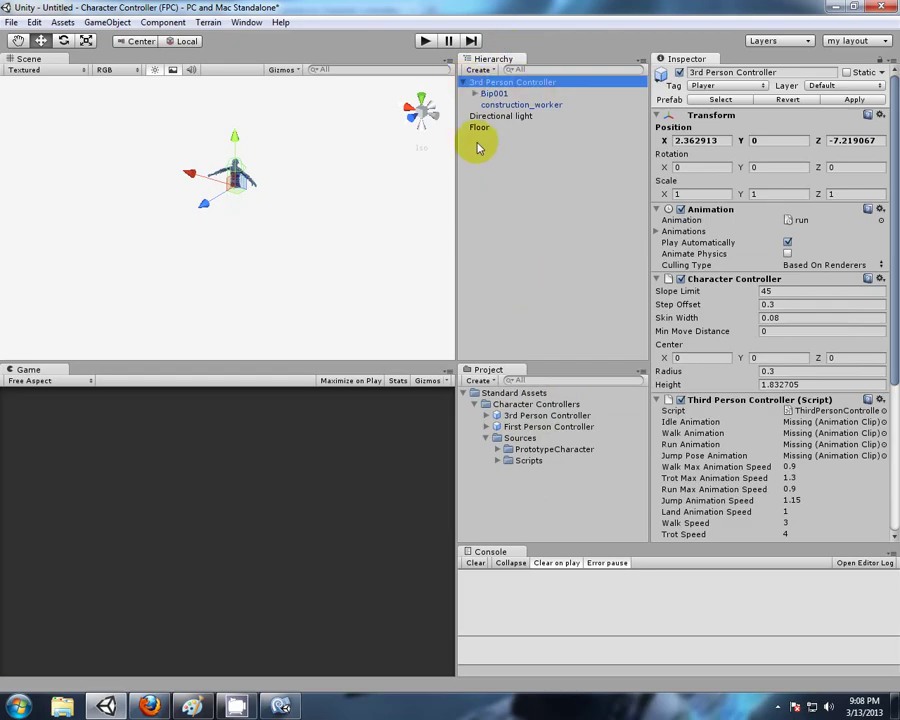
# - Add a new camera tagged MainCamera and named Main Camera
pyautogui.click(484, 72)
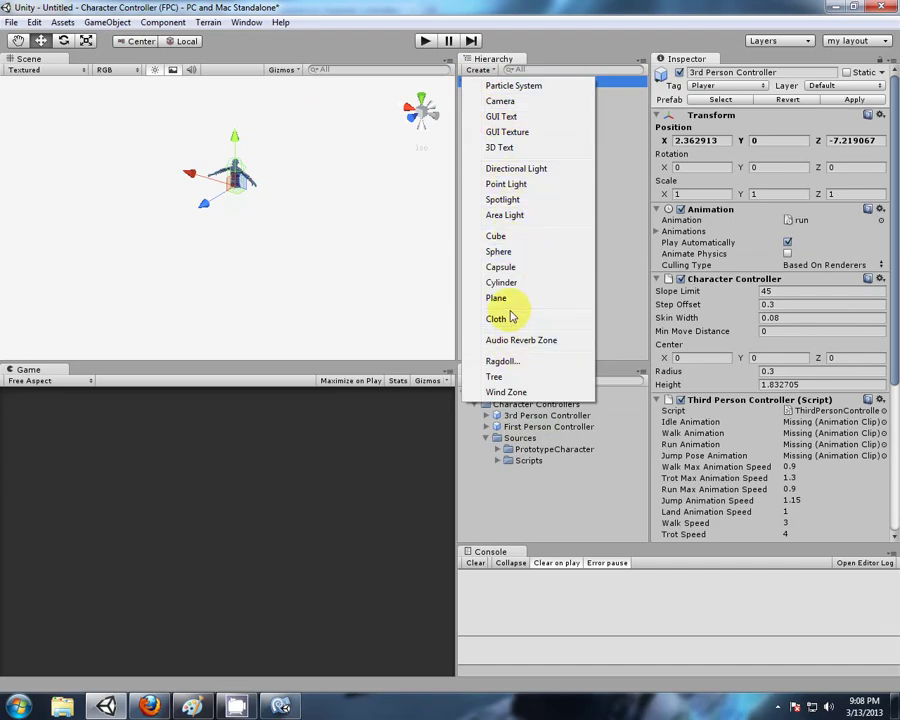
pyautogui.click(509, 104)
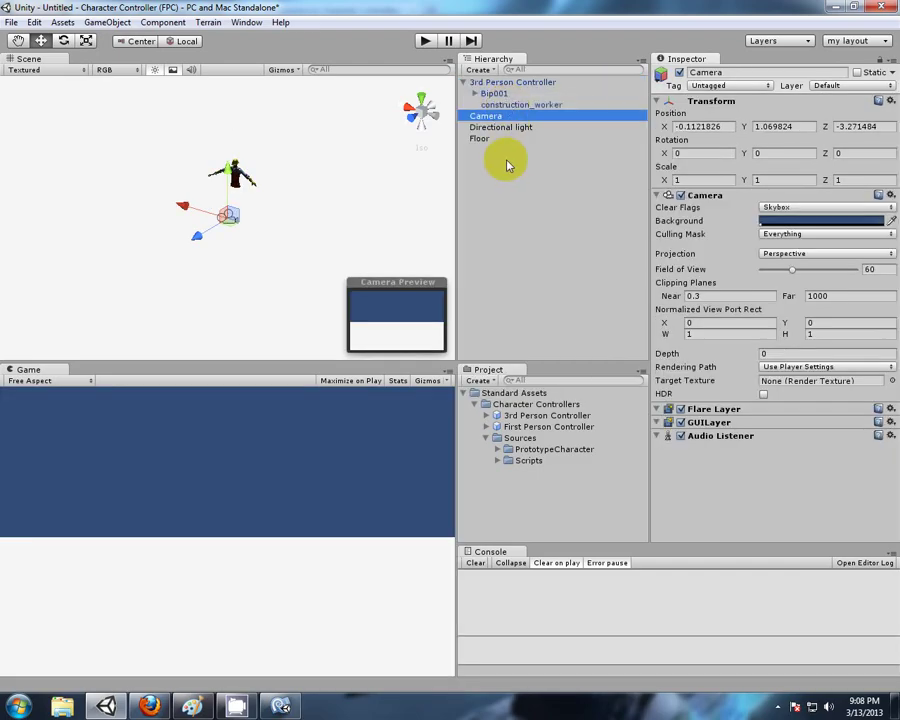
pyautogui.click(726, 87)
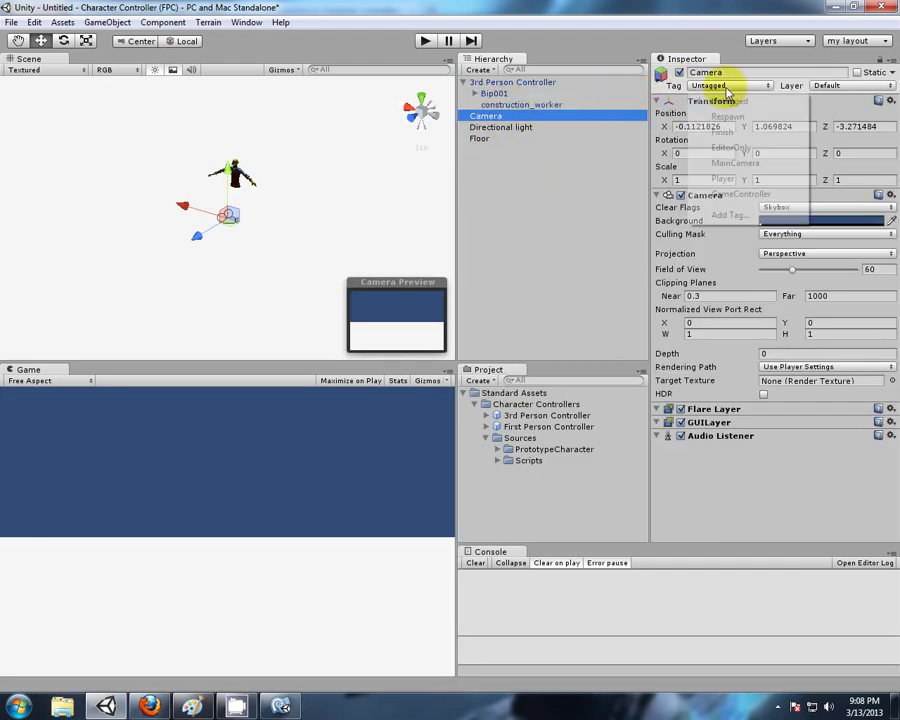
pyautogui.click(734, 164)
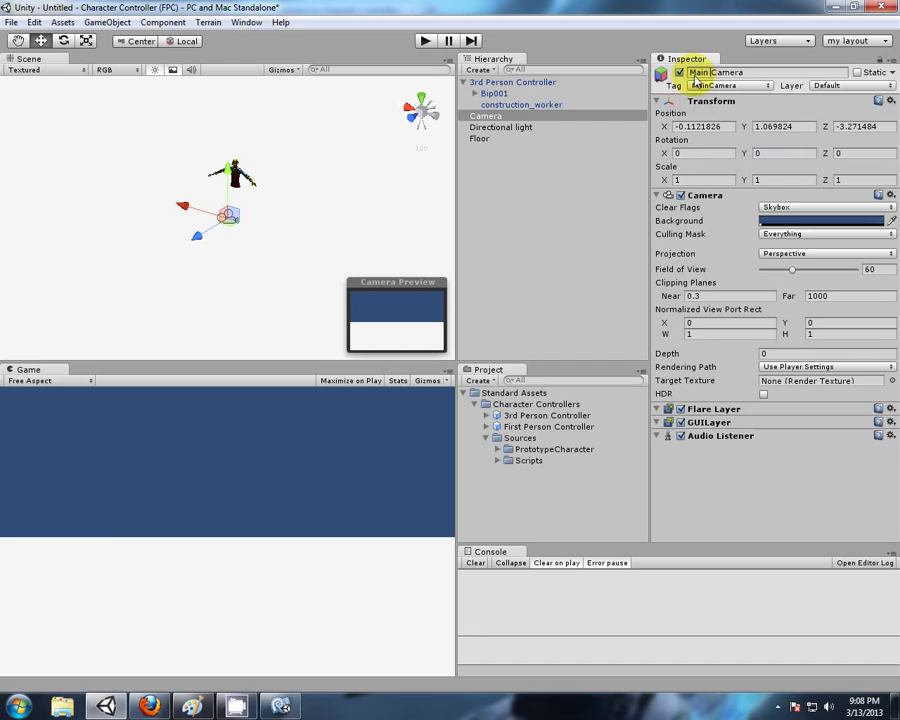
pyautogui.press('Return')
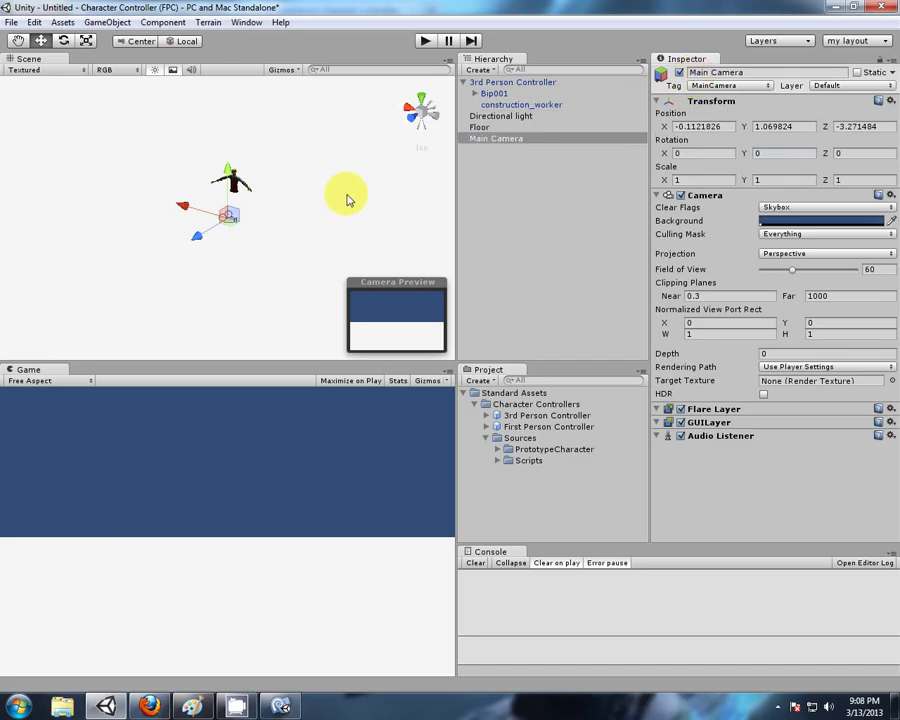
# - Pull the Main Camera back along Z to about -13.56 so the worker shows in Game view
pyautogui.keyDown('alt'); pyautogui.moveTo(347, 200); pyautogui.dragTo(235, 187); pyautogui.keyUp('alt')
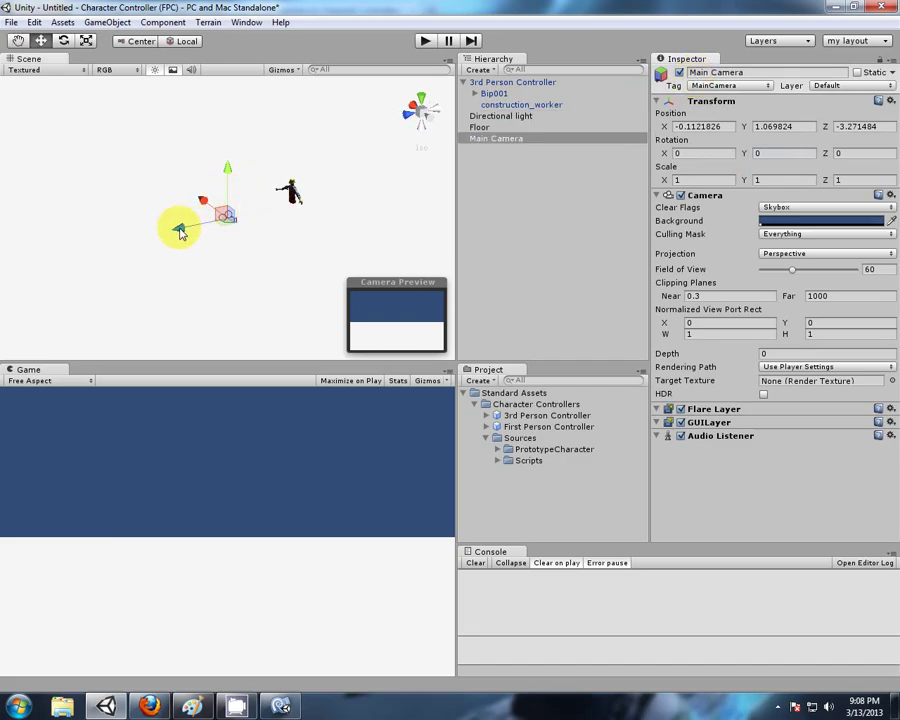
pyautogui.moveTo(181, 232); pyautogui.dragTo(226, 152)
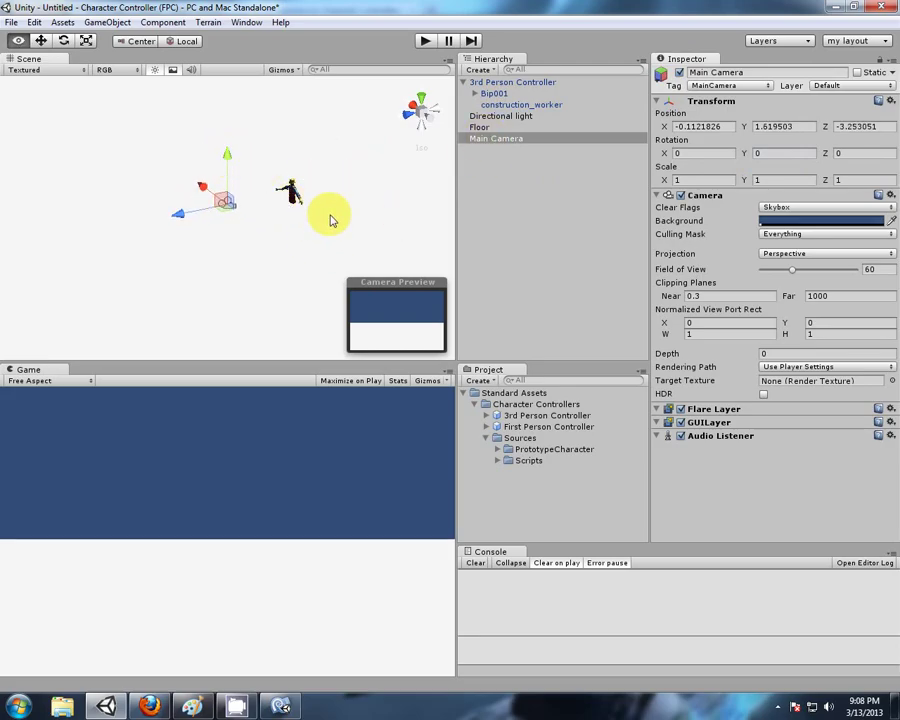
pyautogui.keyDown('alt'); pyautogui.moveTo(341, 223); pyautogui.dragTo(145, 285); pyautogui.keyUp('alt')
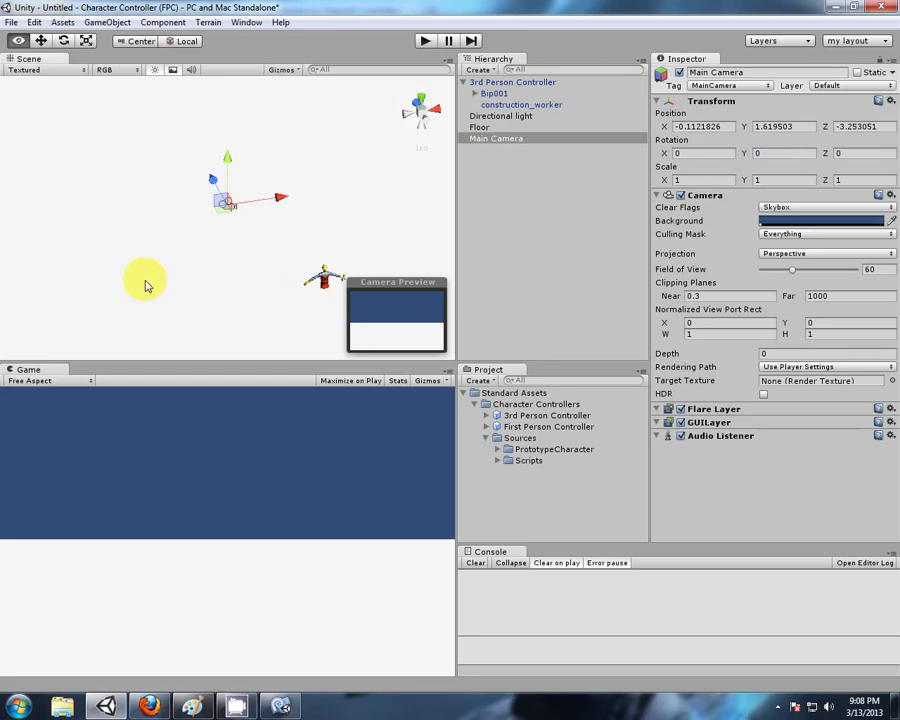
pyautogui.moveTo(212, 180); pyautogui.dragTo(341, 211)
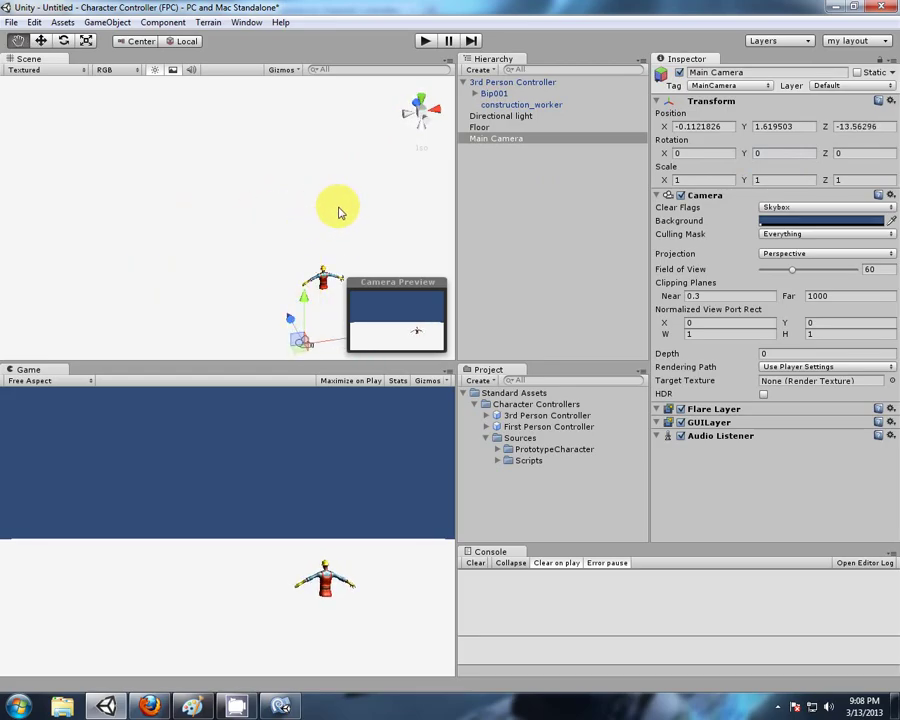
# - Raise the 3rd Person Controller to about Y 1.03 above the Floor
pyautogui.click(500, 84)
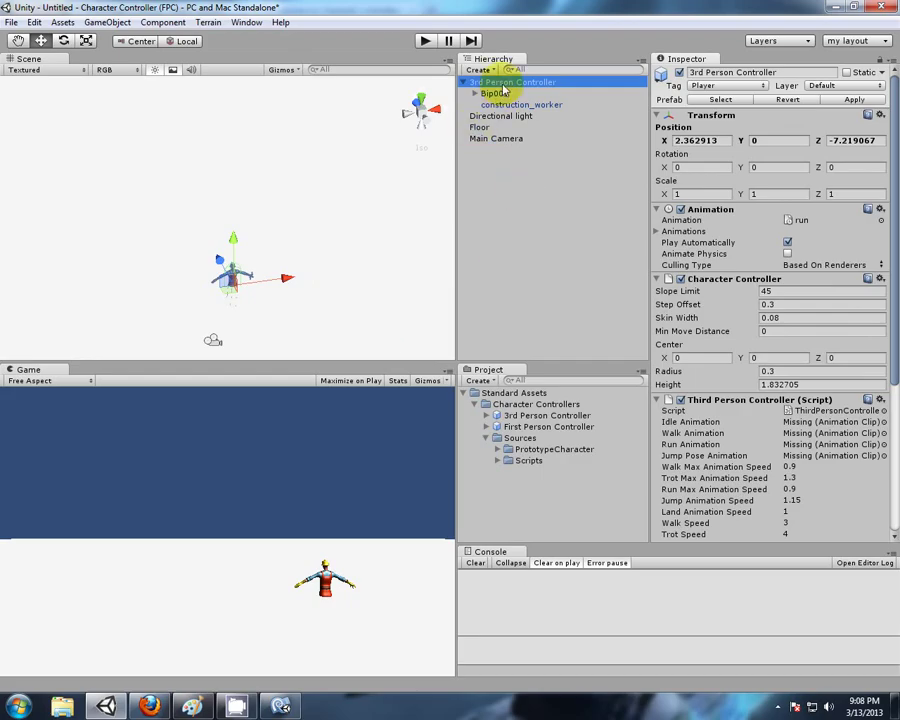
pyautogui.press('f')
pyautogui.keyDown('alt'); pyautogui.moveTo(408, 225); pyautogui.dragTo(452, 125); pyautogui.keyUp('alt')
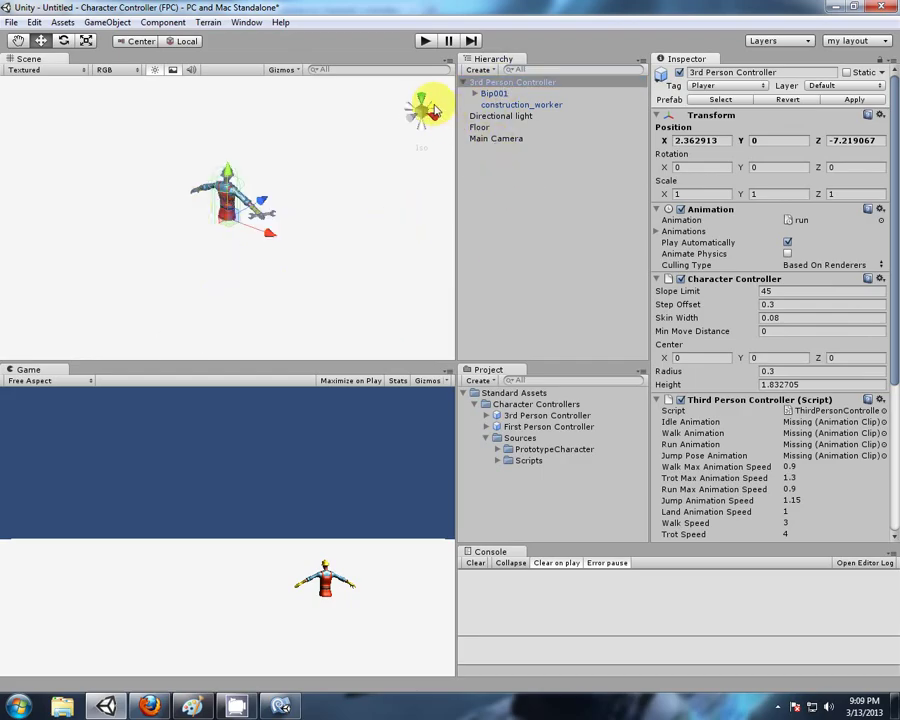
pyautogui.click(432, 110)
pyautogui.keyDown('alt'); pyautogui.moveTo(291, 236); pyautogui.dragTo(228, 152); pyautogui.keyUp('alt')
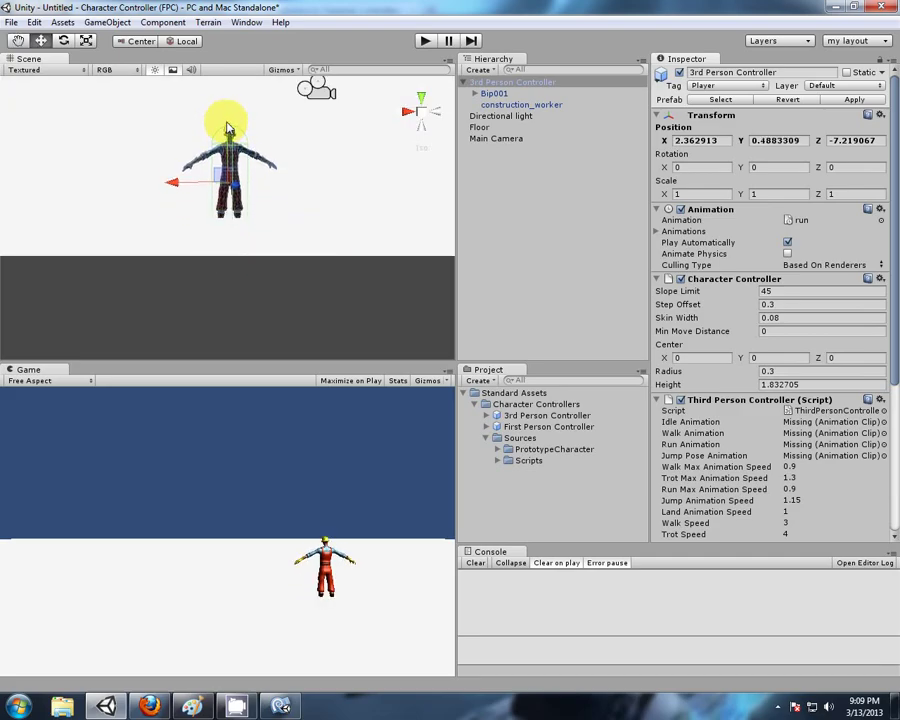
pyautogui.moveTo(228, 128); pyautogui.dragTo(229, 104)
pyautogui.keyDown('alt'); pyautogui.moveTo(150, 220); pyautogui.dragTo(190, 190); pyautogui.keyUp('alt')
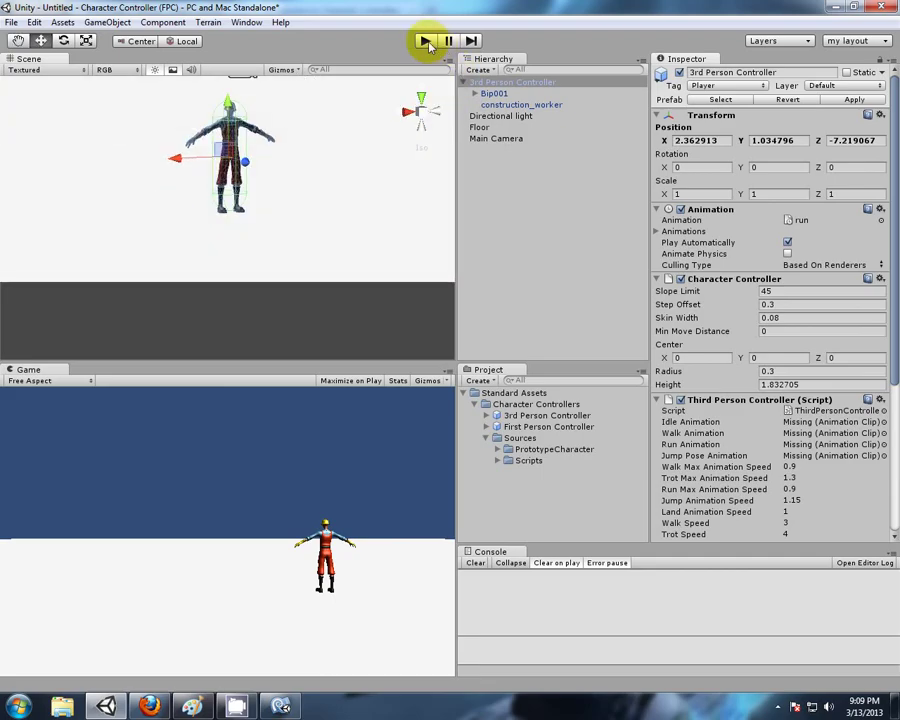
# - Test-run the game briefly, then view the 3rd Person Controller's Third Person Controller and Camera scripts
pyautogui.click(425, 41)
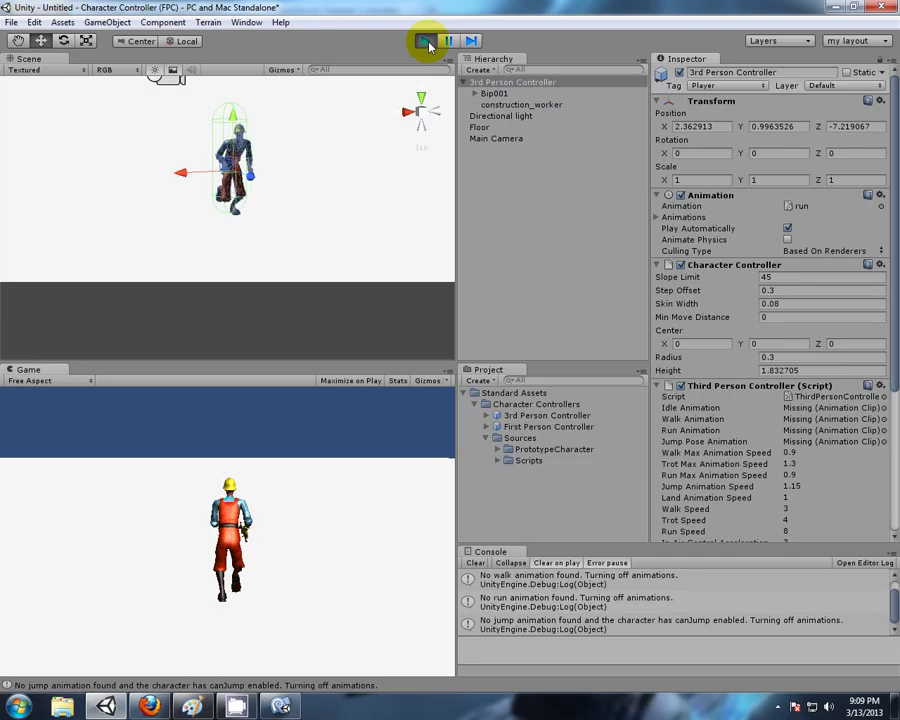
pyautogui.click(426, 41)
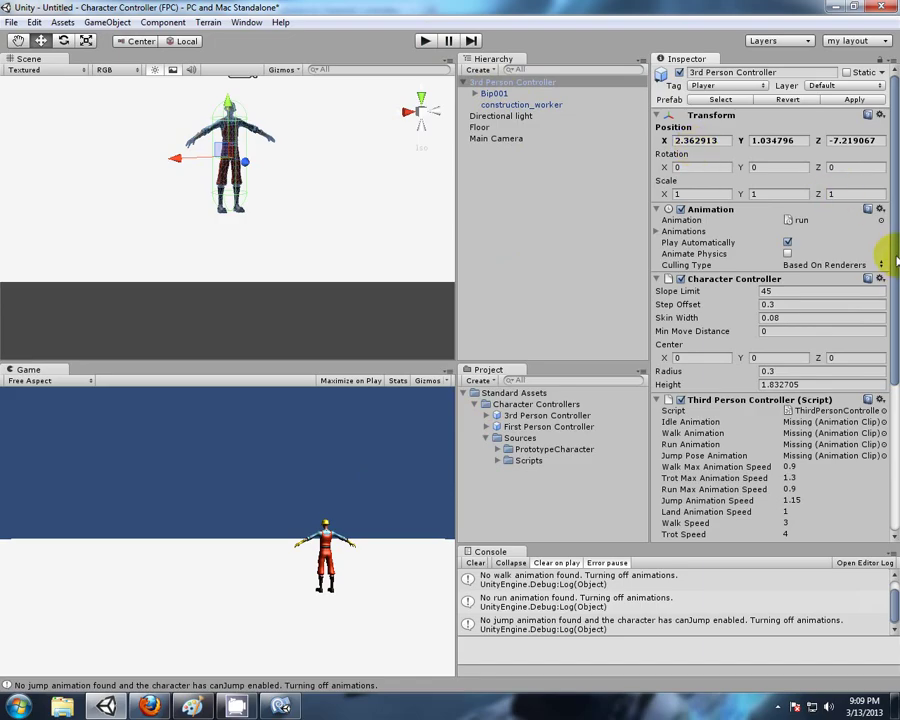
pyautogui.moveTo(896, 265); pyautogui.dragTo(891, 440)
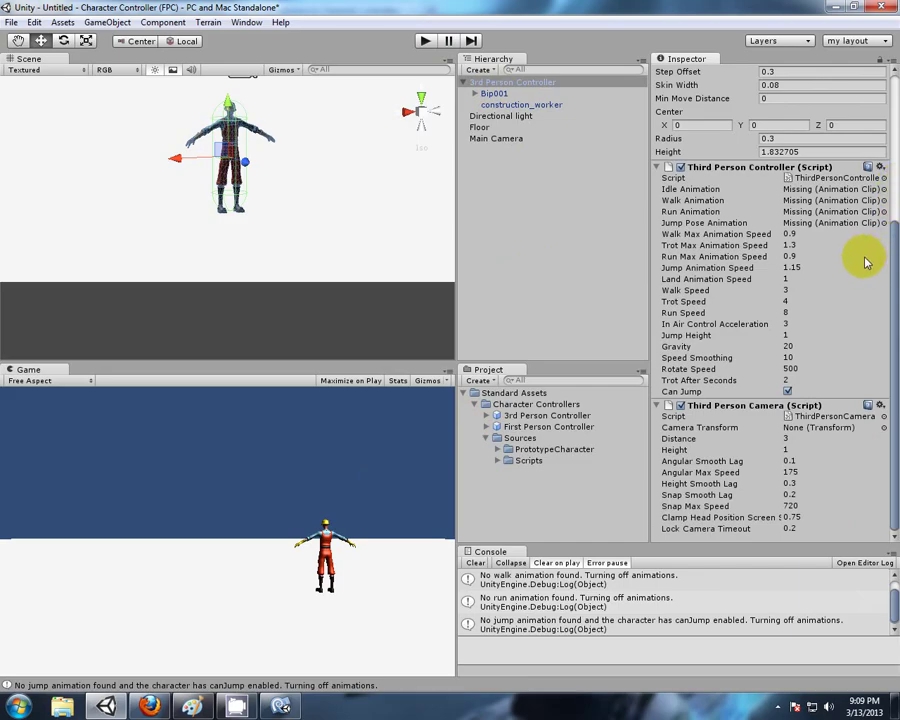
pyautogui.click(493, 141)
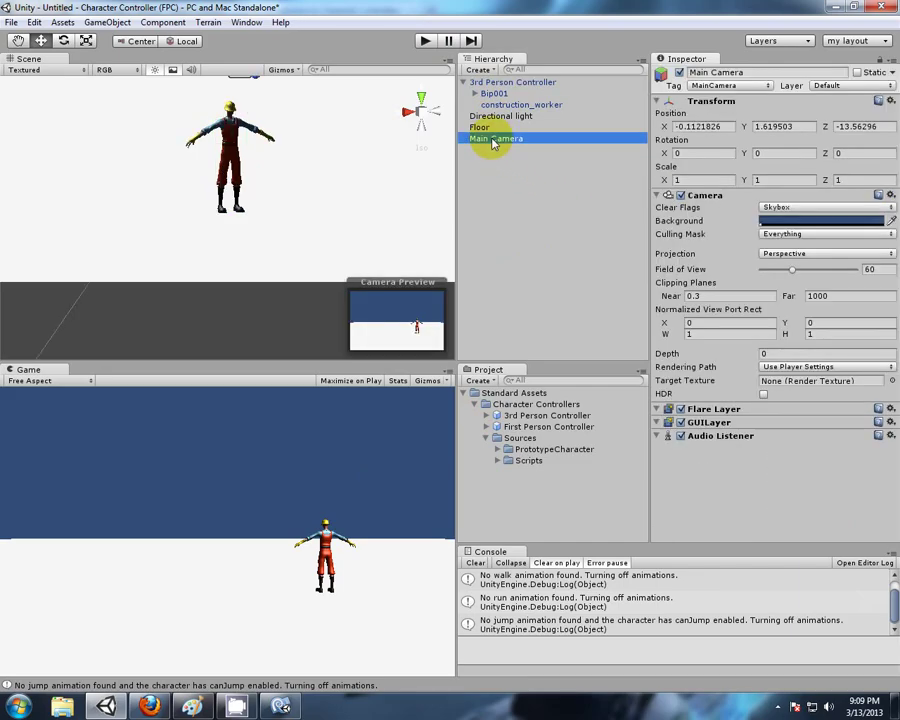
pyautogui.click(495, 82)
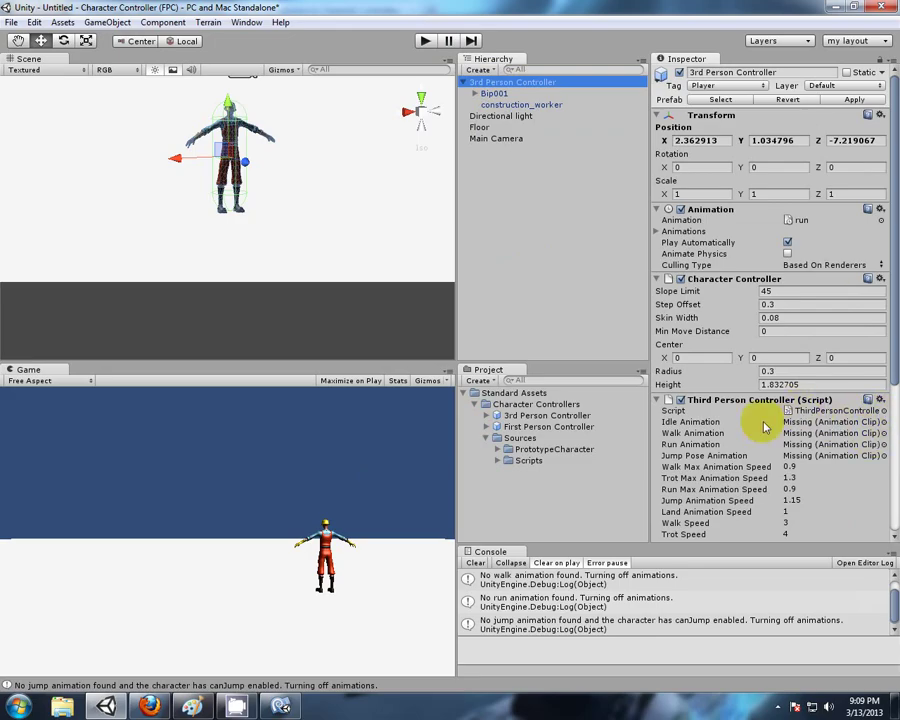
pyautogui.scroll(-8, 779, 361)
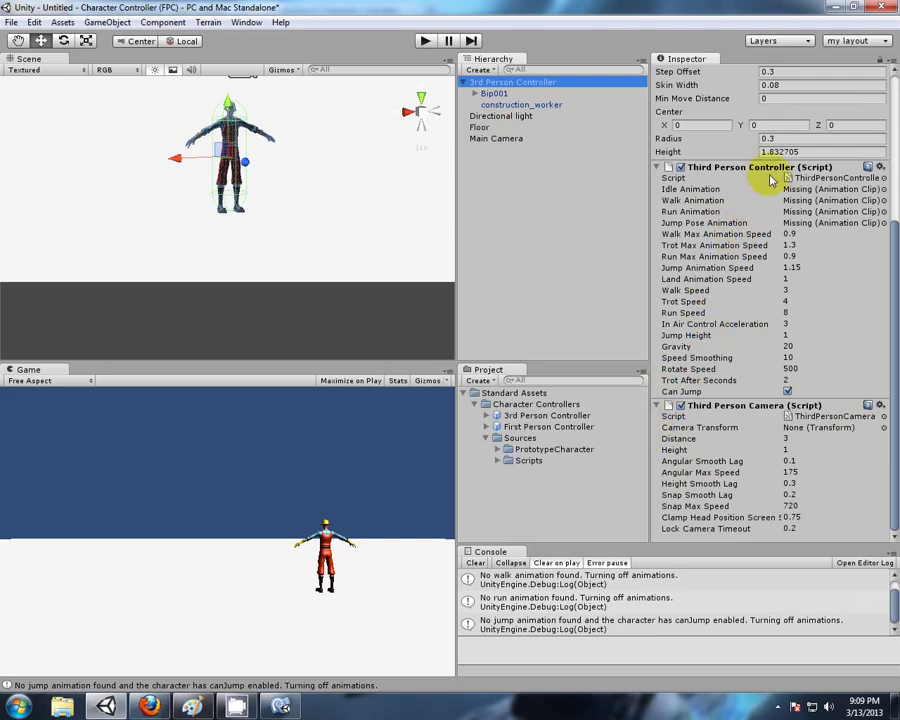
# - Read the console warnings about the missing walk, run and jump animations
pyautogui.click(545, 580)
pyautogui.click(595, 601)
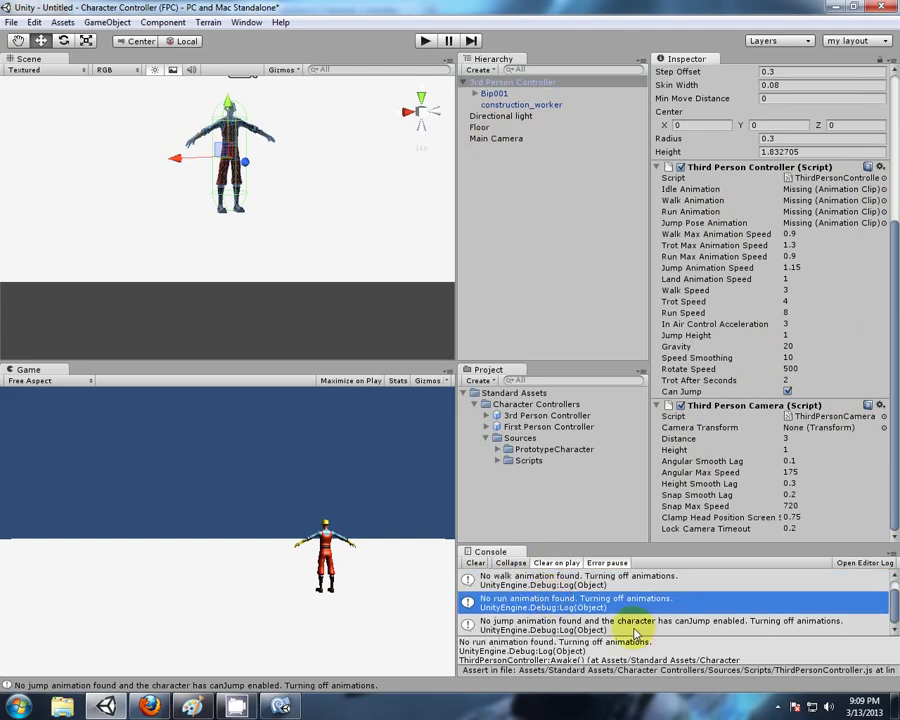
pyautogui.click(636, 627)
pyautogui.scroll(1, 631, 596)
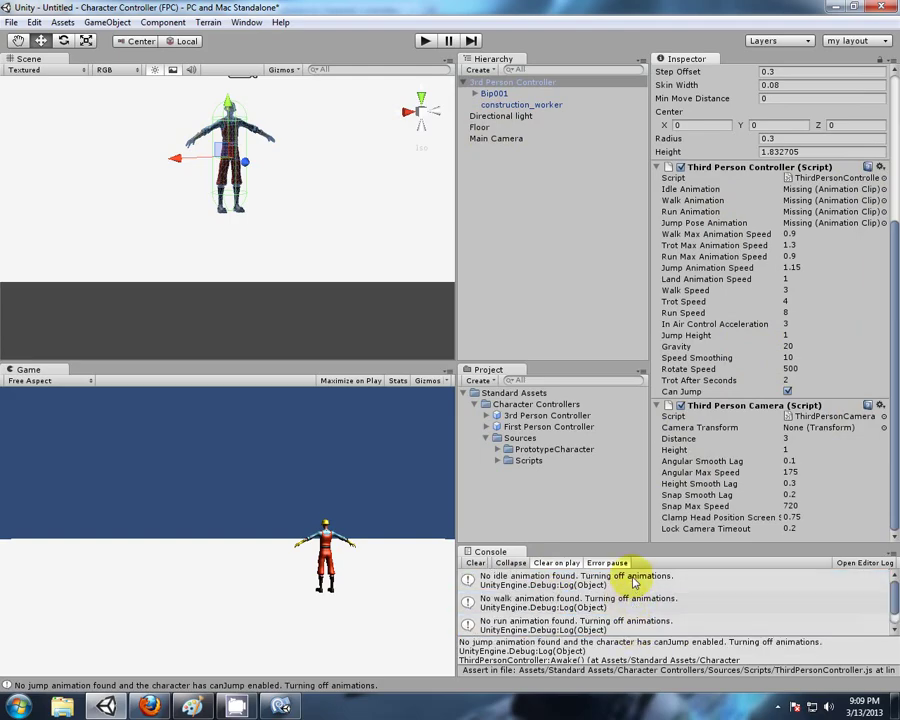
pyautogui.scroll(-1, 633, 582)
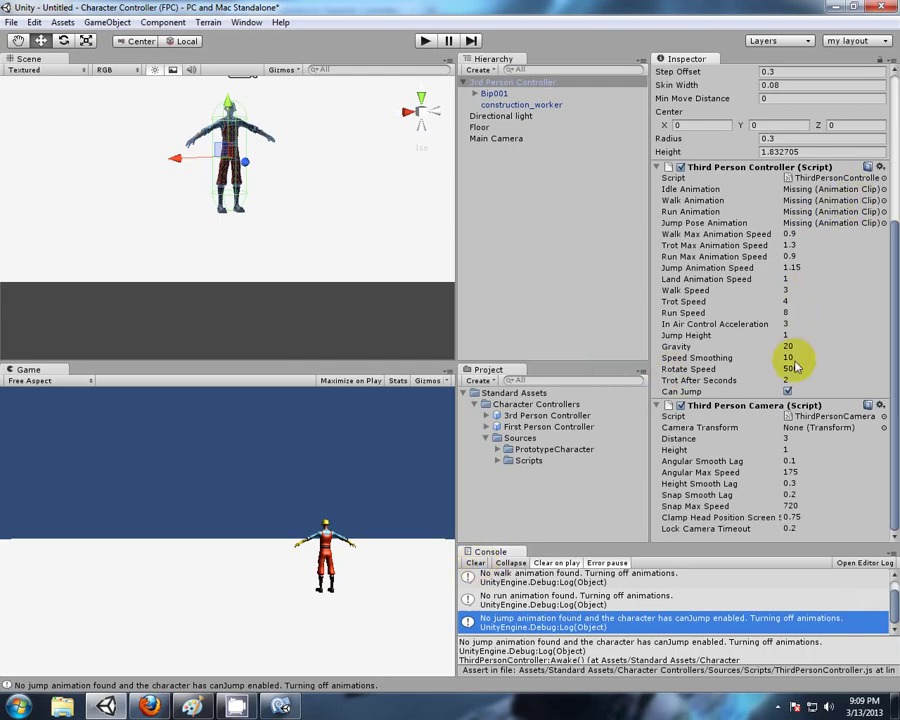
# - Expand the 3rd Person Controller prefab asset and inspect its Bip001 and construction_worker children
pyautogui.click(513, 416)
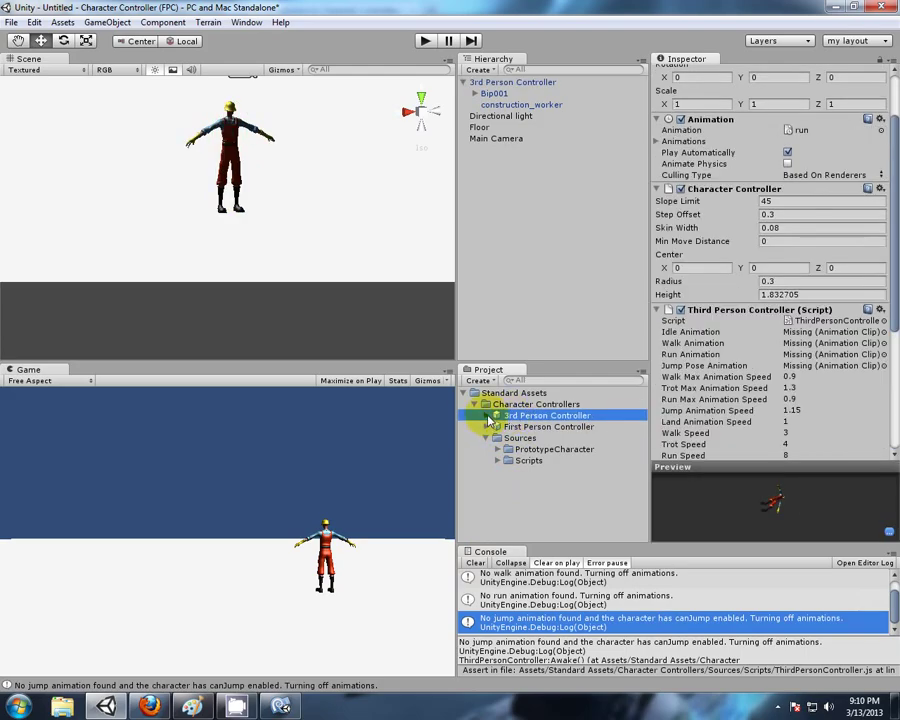
pyautogui.click(488, 416)
pyautogui.click(543, 437)
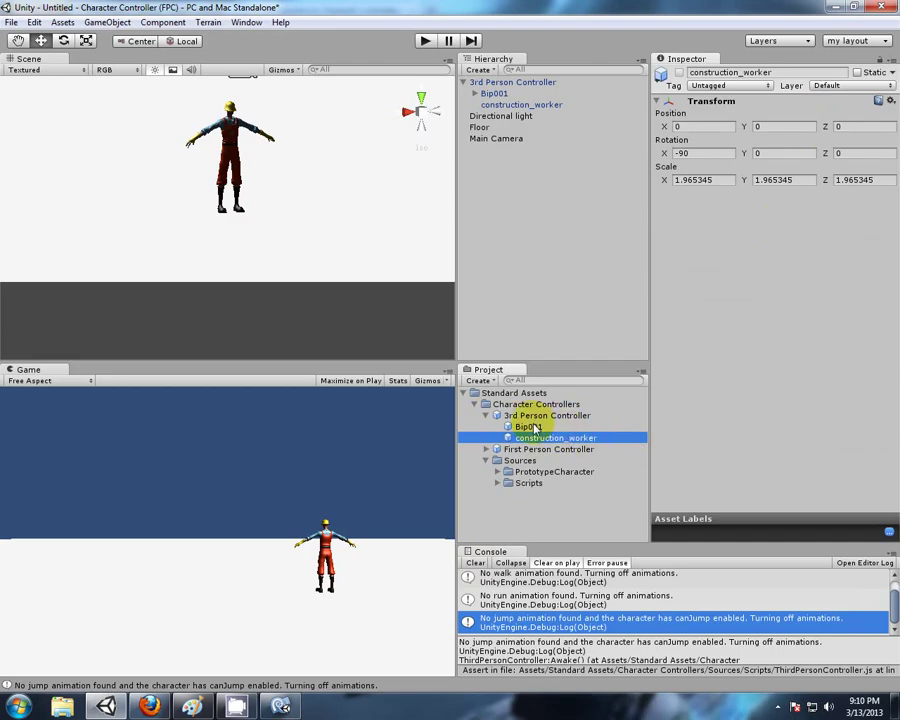
pyautogui.click(530, 427)
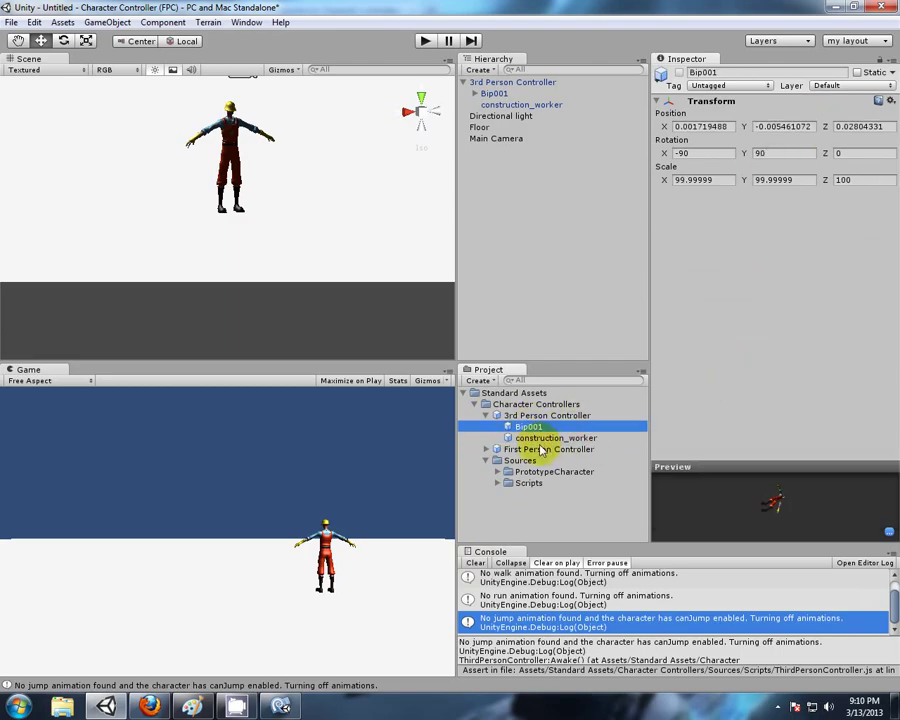
pyautogui.click(528, 440)
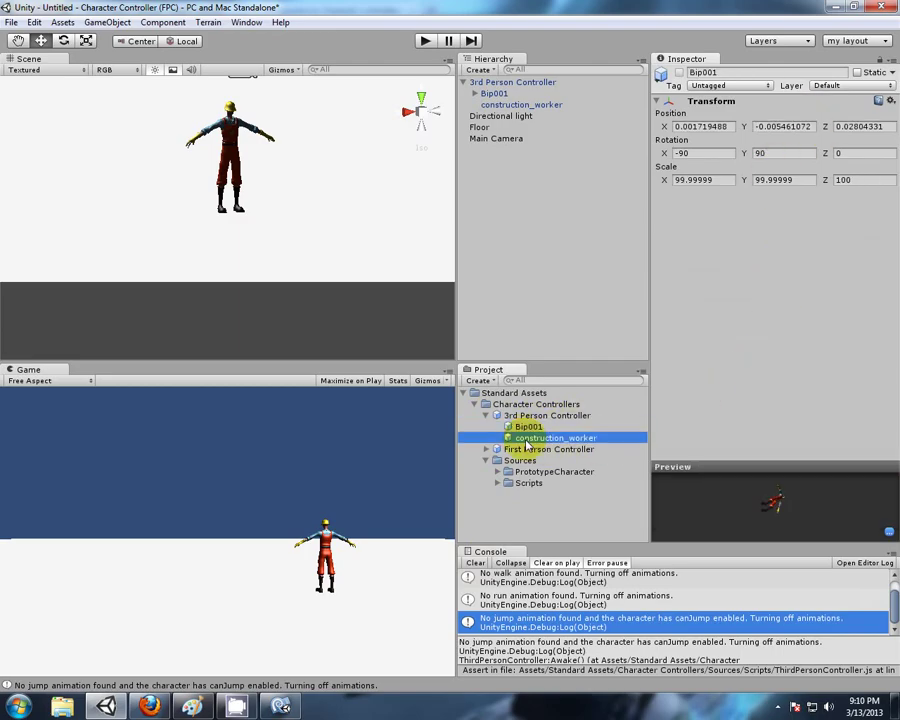
# - Start a new scene without saving and add the 3rd Person Controller prefab to it
pyautogui.click(10, 22)
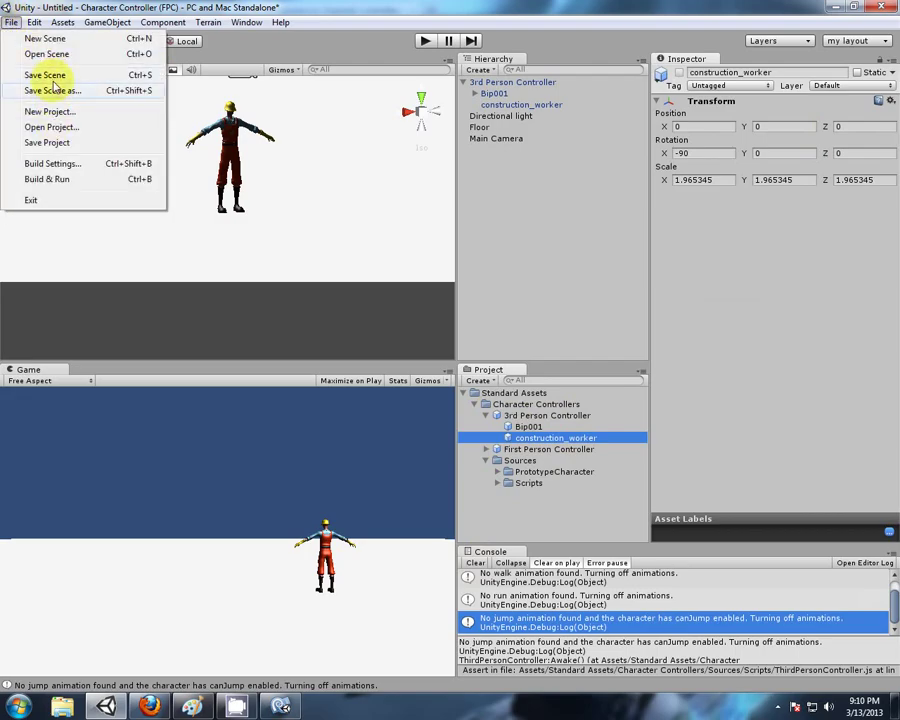
pyautogui.click(46, 39)
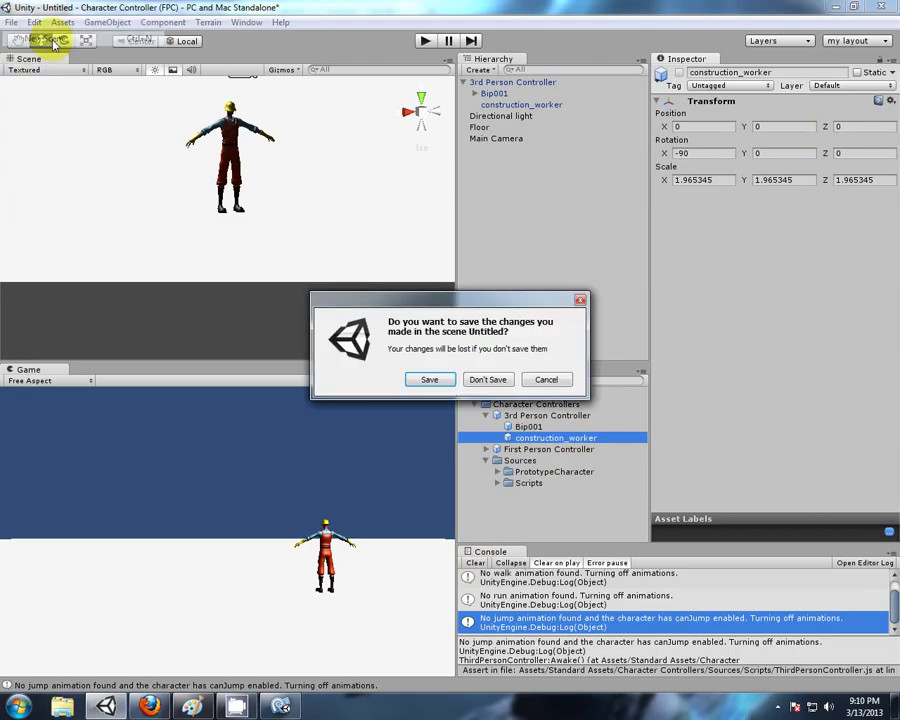
pyautogui.click(484, 377)
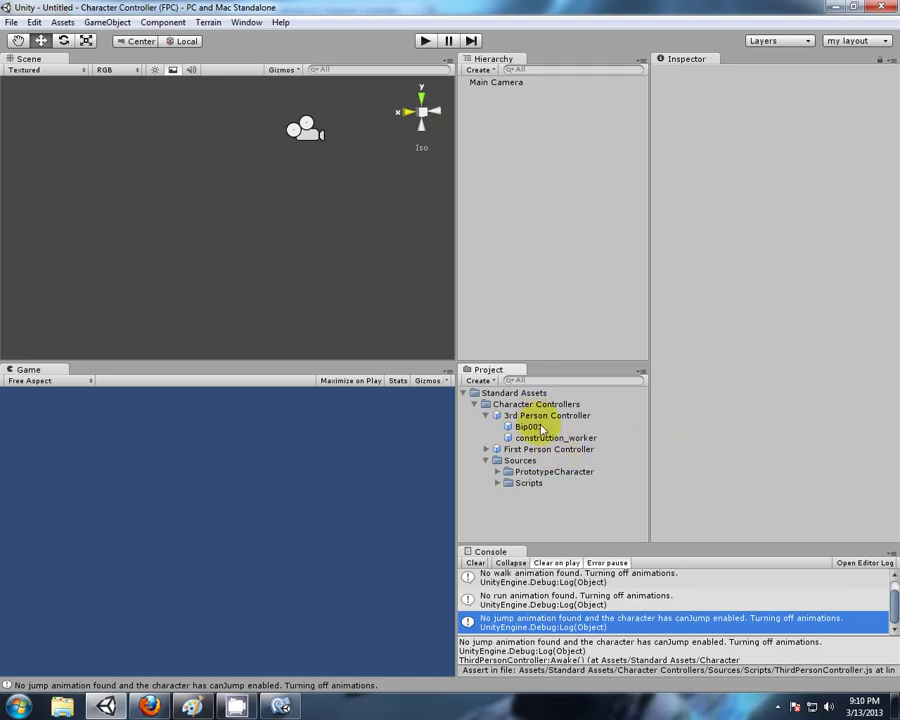
pyautogui.moveTo(538, 418); pyautogui.dragTo(508, 144)
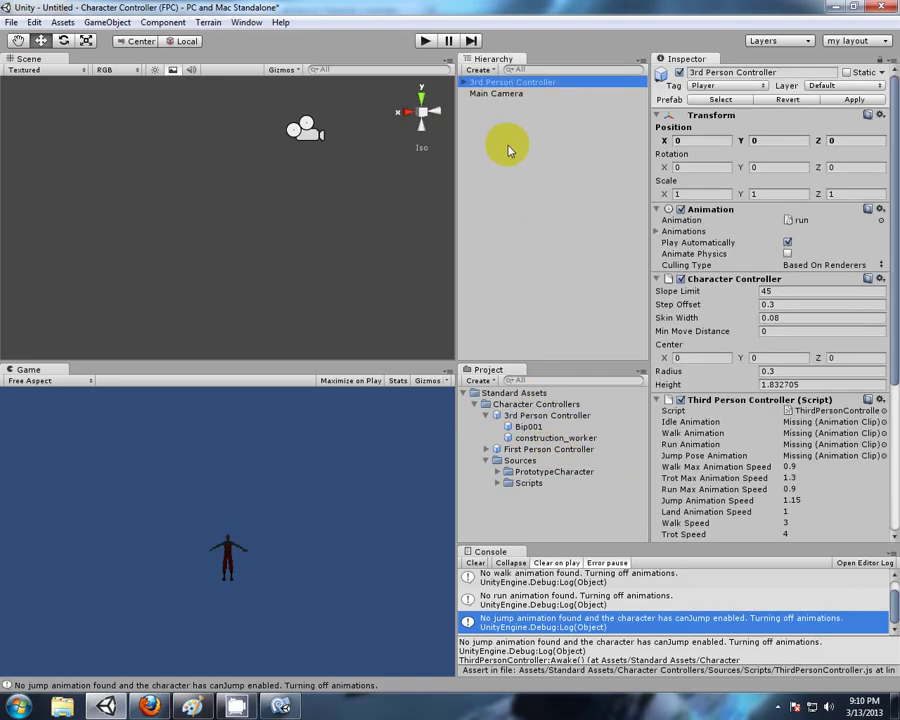
# - Browse the controller's Bip001 Pelvis and Spine bones, then reselect 3rd Person Controller
pyautogui.click(485, 104)
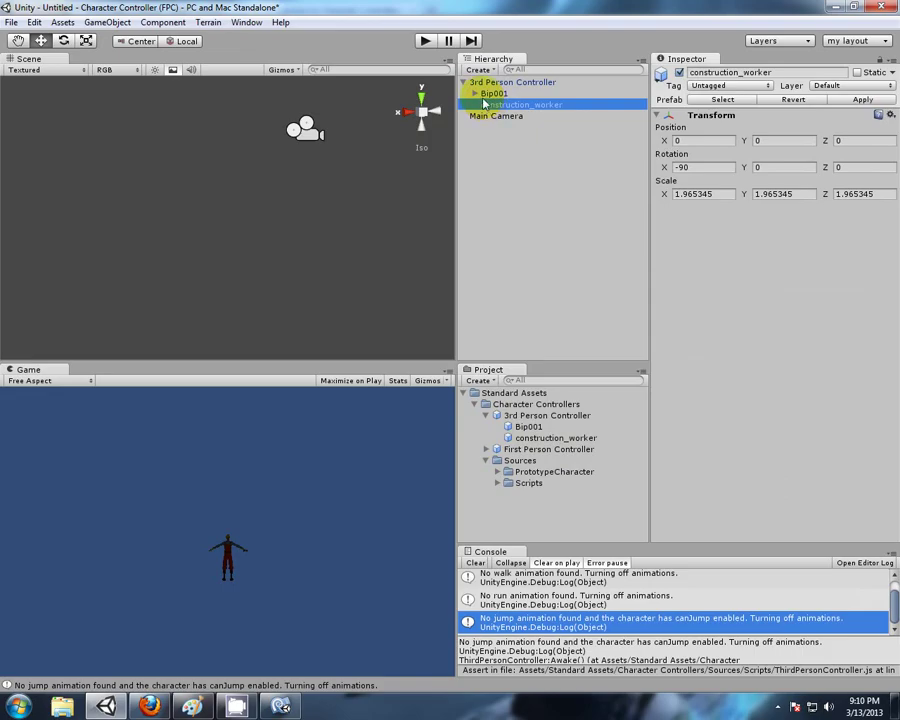
pyautogui.click(476, 93)
pyautogui.click(493, 105)
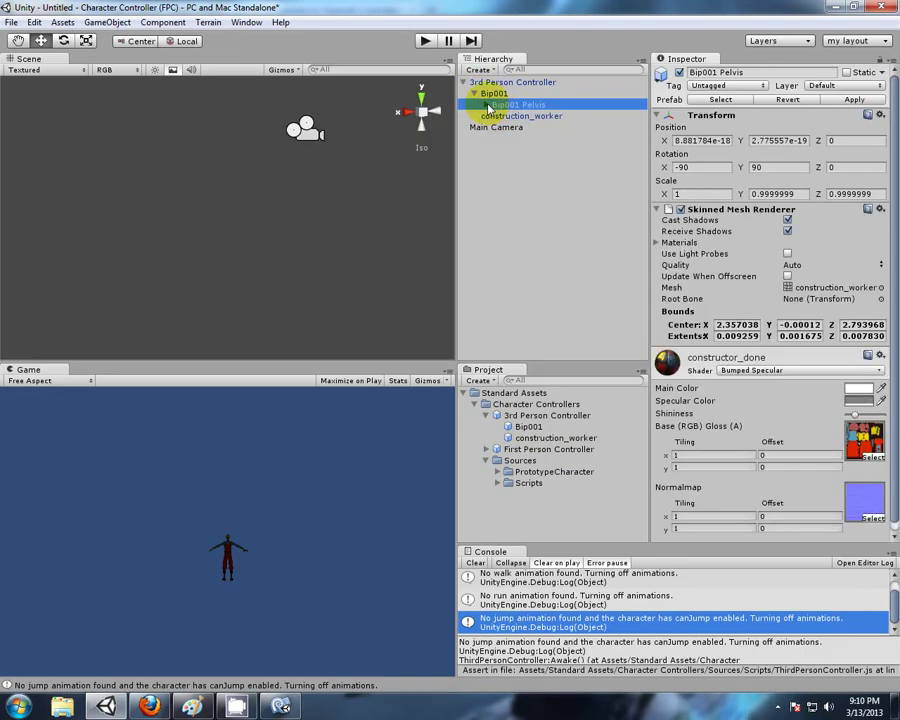
pyautogui.click(487, 105)
pyautogui.click(507, 117)
pyautogui.click(497, 116)
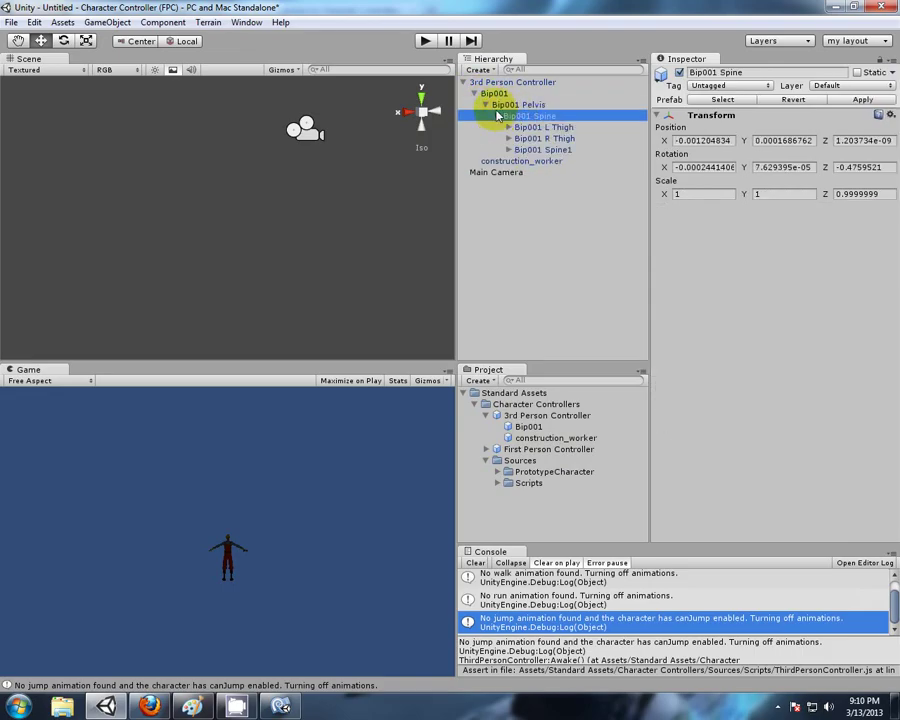
pyautogui.click(497, 116)
pyautogui.click(484, 104)
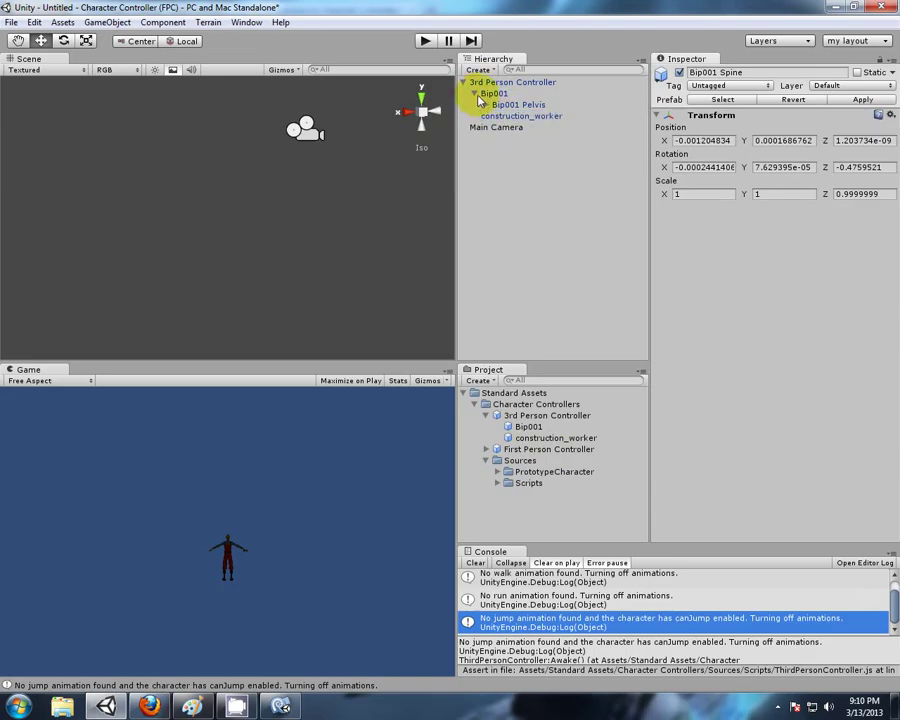
pyautogui.click(504, 105)
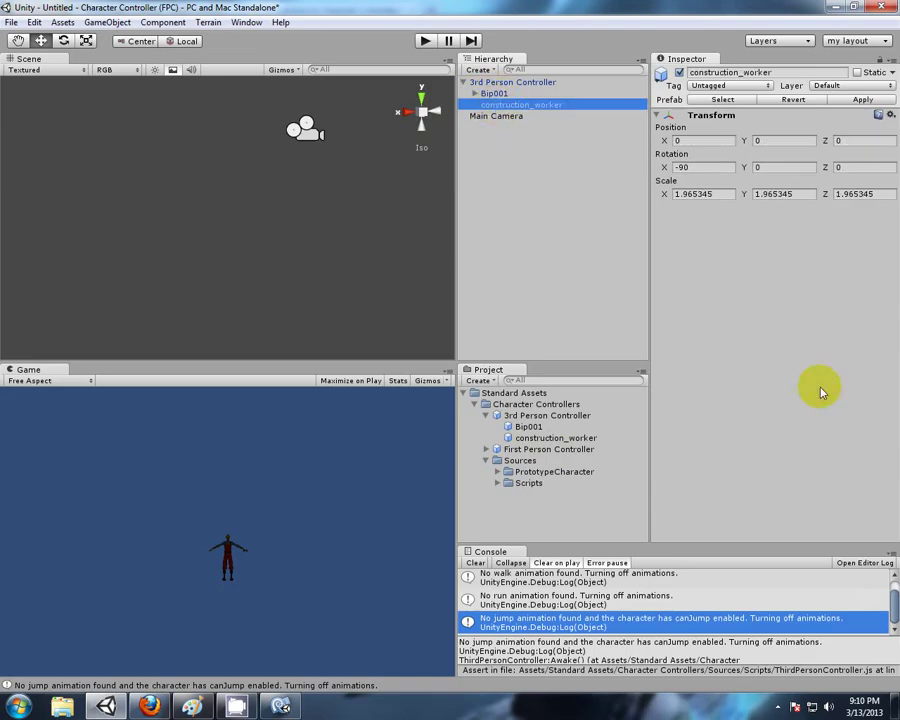
pyautogui.click(512, 82)
pyautogui.scroll(-5, 852, 300)
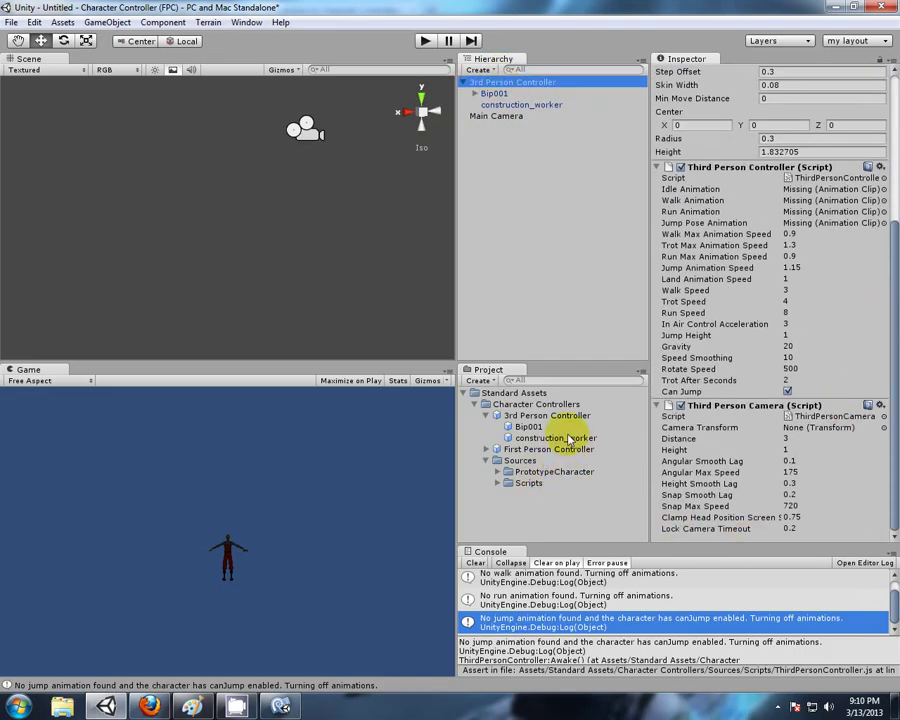
# - Assign the idle clip to the Idle Animation slot
pyautogui.click(883, 190)
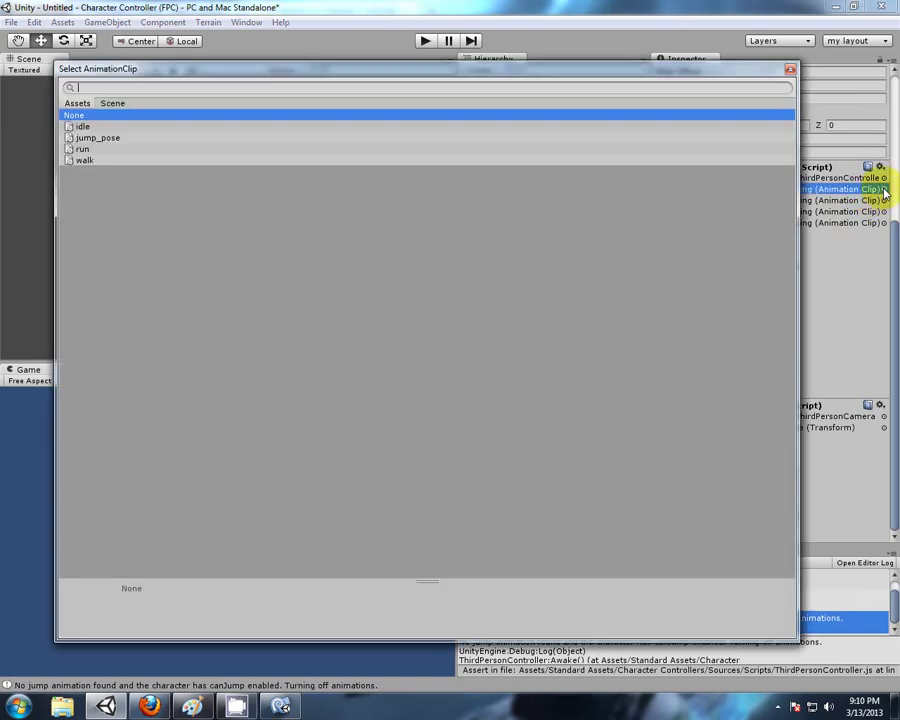
pyautogui.click(82, 127)
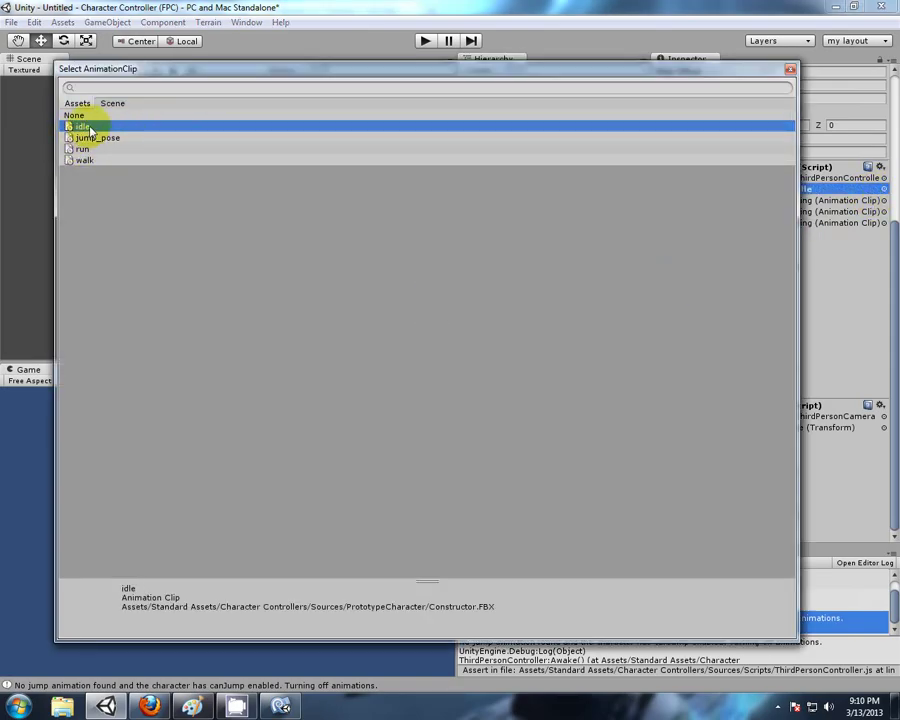
pyautogui.doubleClick(86, 128)
# - Enlarge the Project panel and inspect the idle, run, walk and jump_pose clips
pyautogui.click(802, 189)
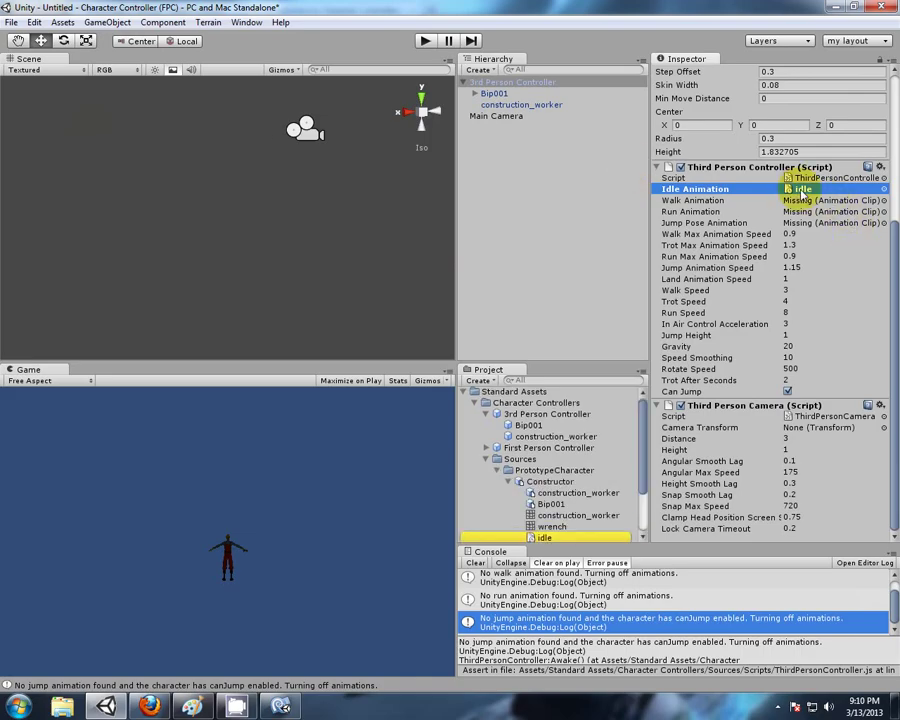
pyautogui.scroll(-1, 645, 506)
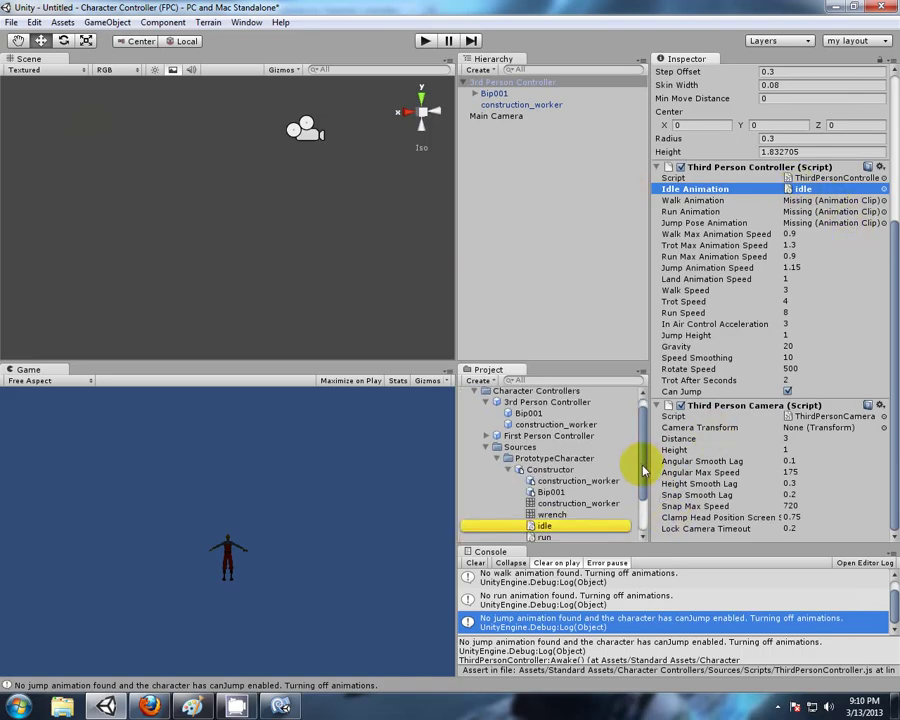
pyautogui.moveTo(531, 373); pyautogui.dragTo(536, 217)
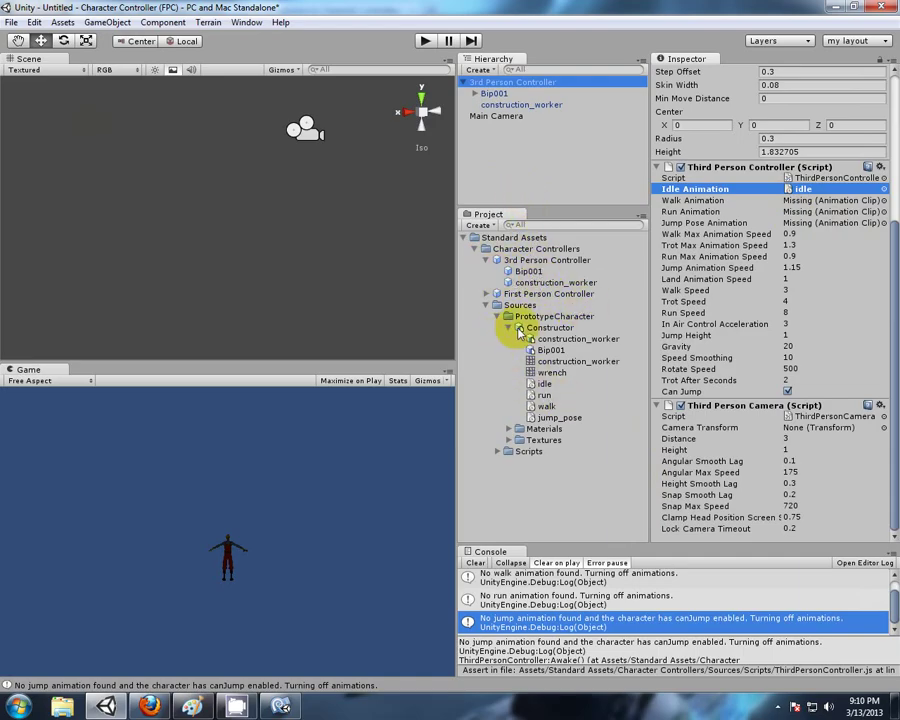
pyautogui.click(543, 384)
pyautogui.click(545, 396)
pyautogui.click(546, 407)
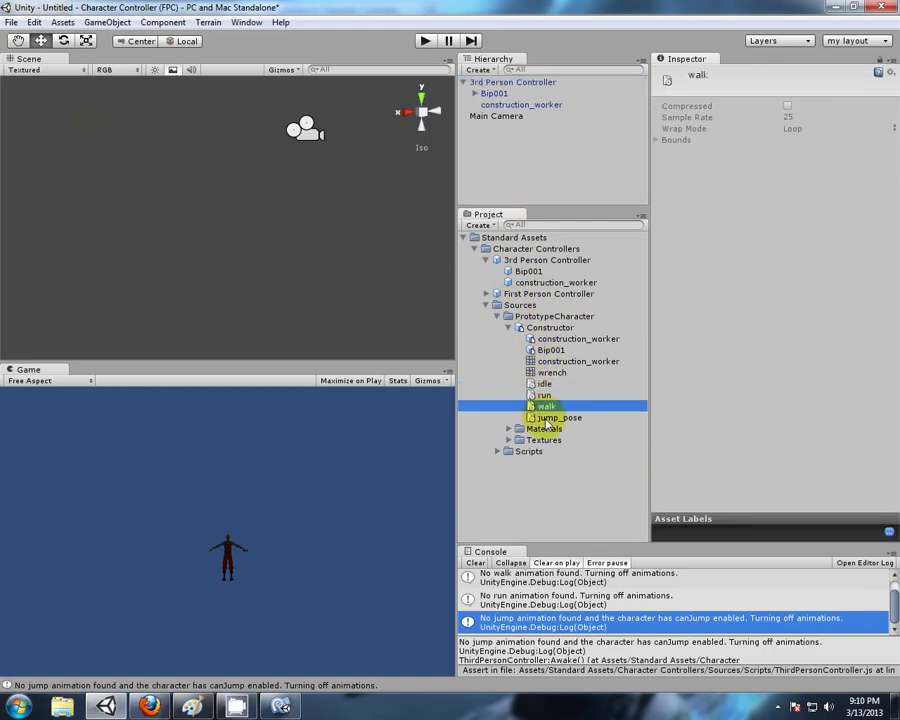
pyautogui.click(552, 418)
# - Drag the idle, walk, run and jump_pose clips onto their matching Inspector animation slots
pyautogui.click(513, 84)
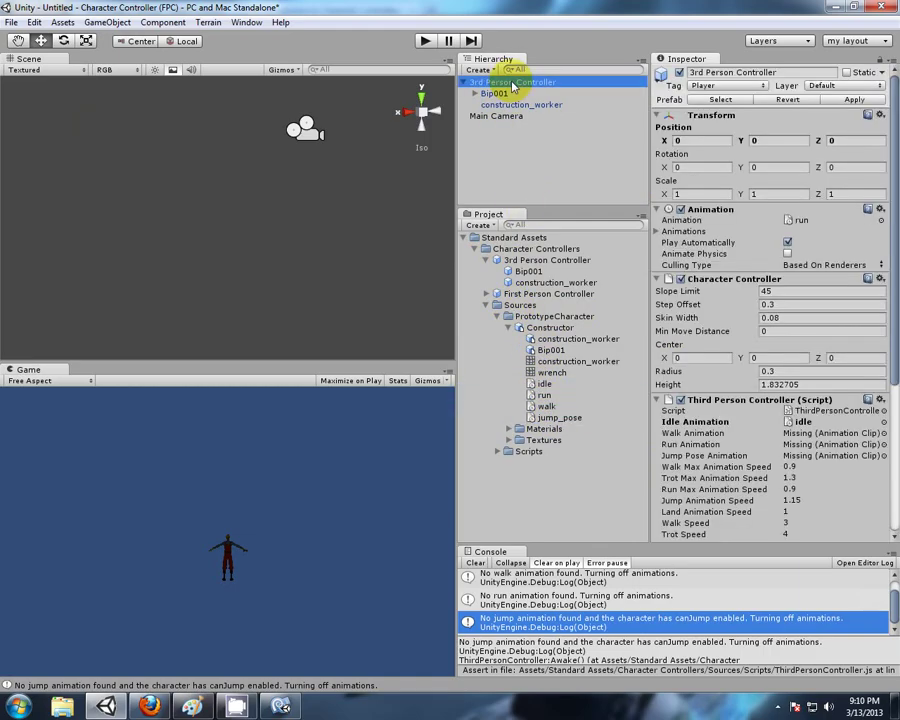
pyautogui.scroll(-5, 888, 350)
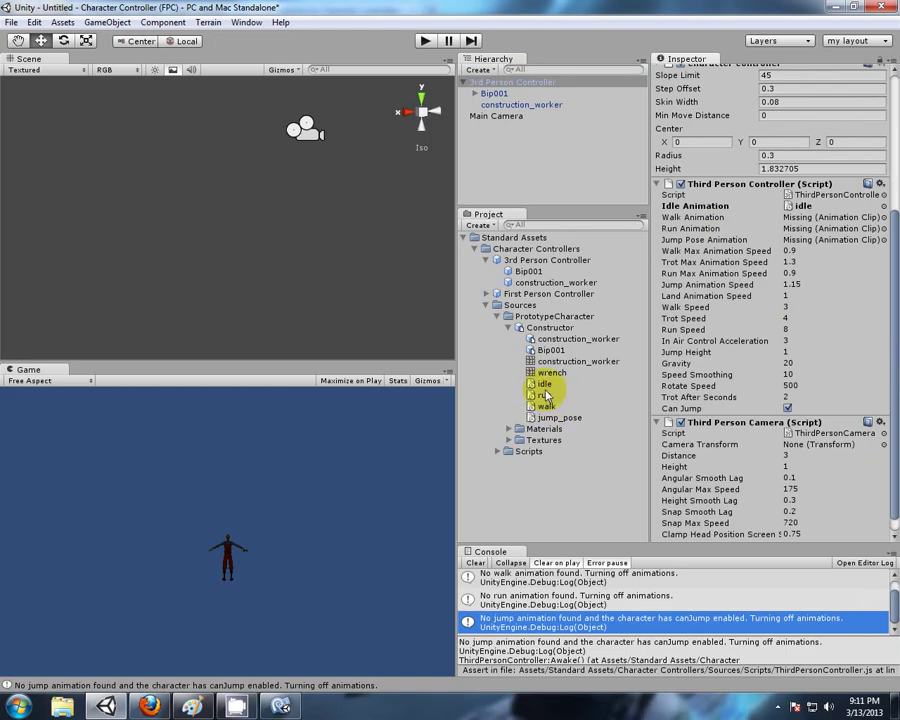
pyautogui.moveTo(544, 389); pyautogui.dragTo(787, 220)
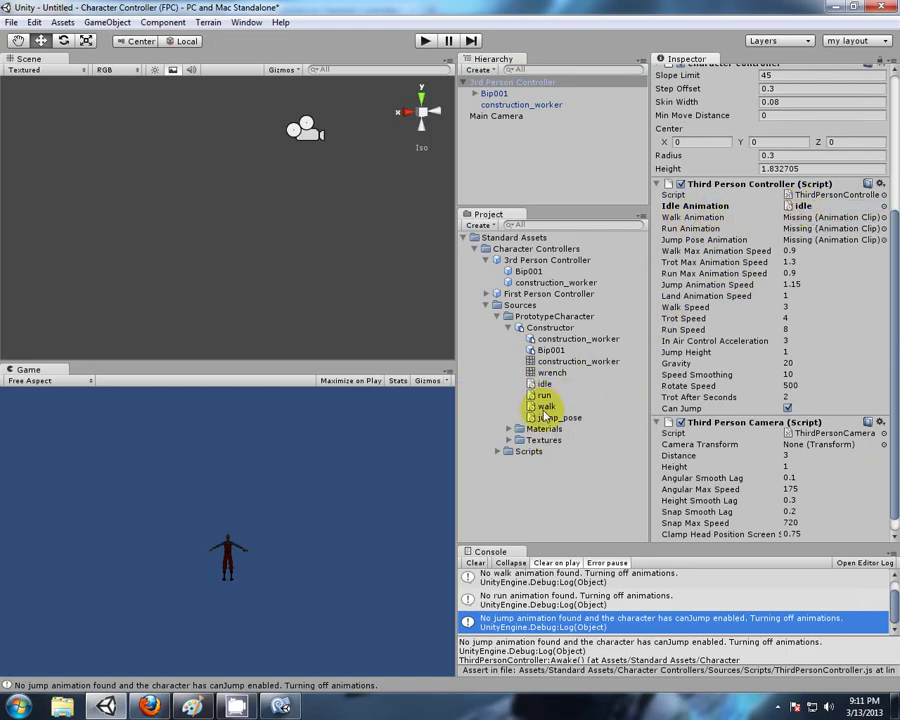
pyautogui.moveTo(545, 408); pyautogui.dragTo(798, 229)
pyautogui.moveTo(545, 420); pyautogui.dragTo(805, 240)
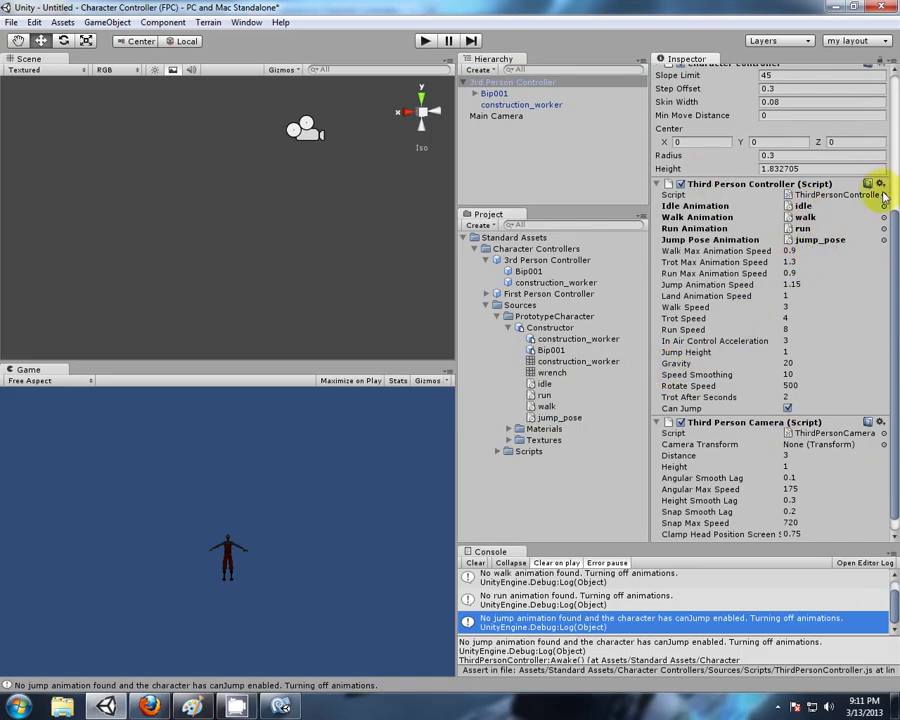
pyautogui.moveTo(886, 221); pyautogui.dragTo(895, 131)
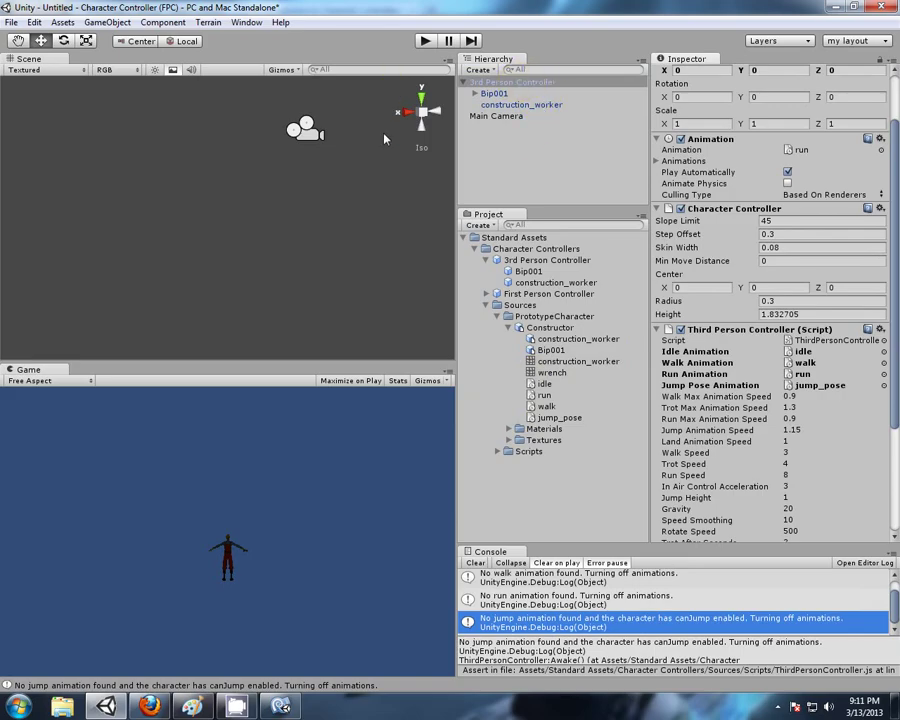
# - Create a cube and set its position to 0, -0.5, 0
pyautogui.click(478, 69)
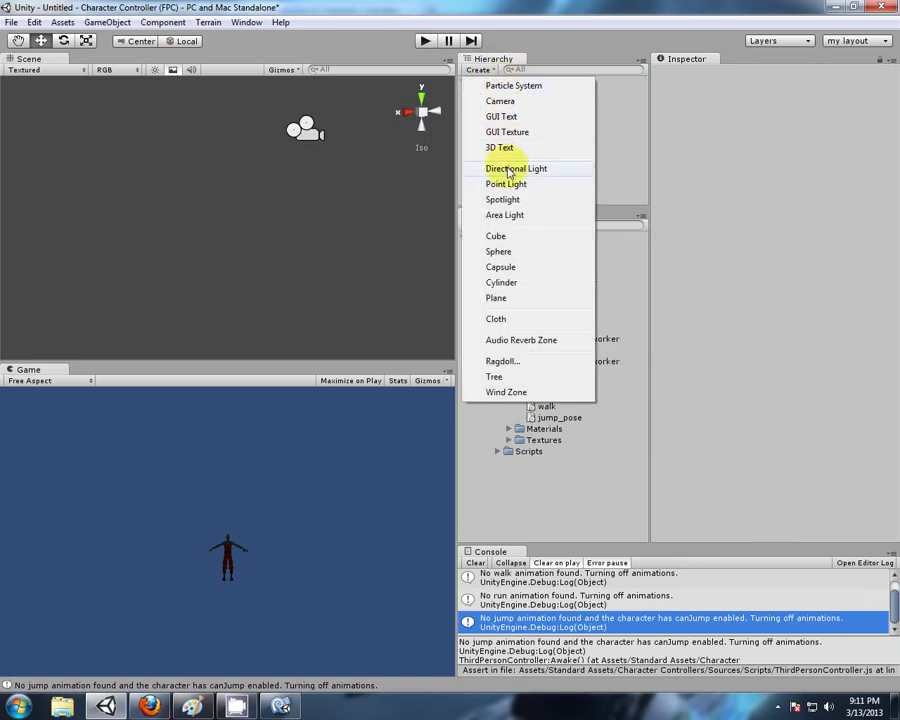
pyautogui.click(495, 236)
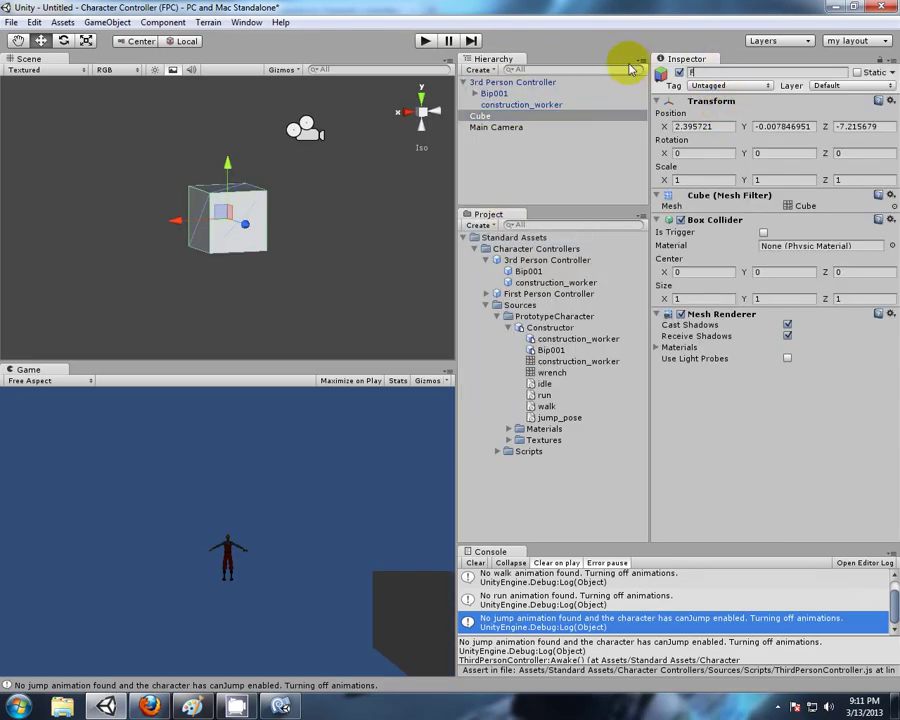
pyautogui.click(705, 126)
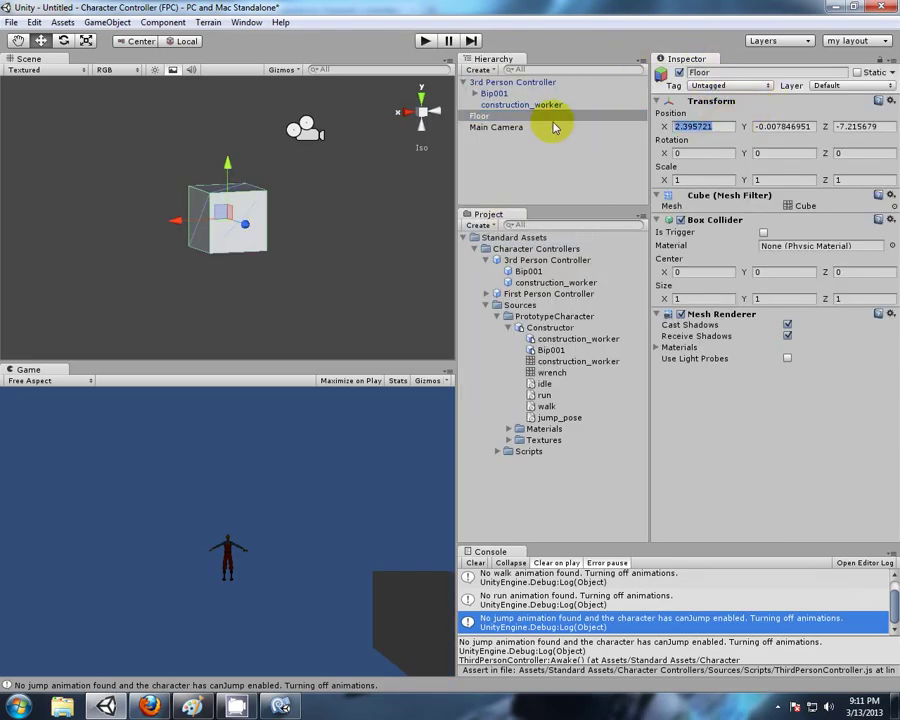
pyautogui.write('0')
pyautogui.click(772, 128)
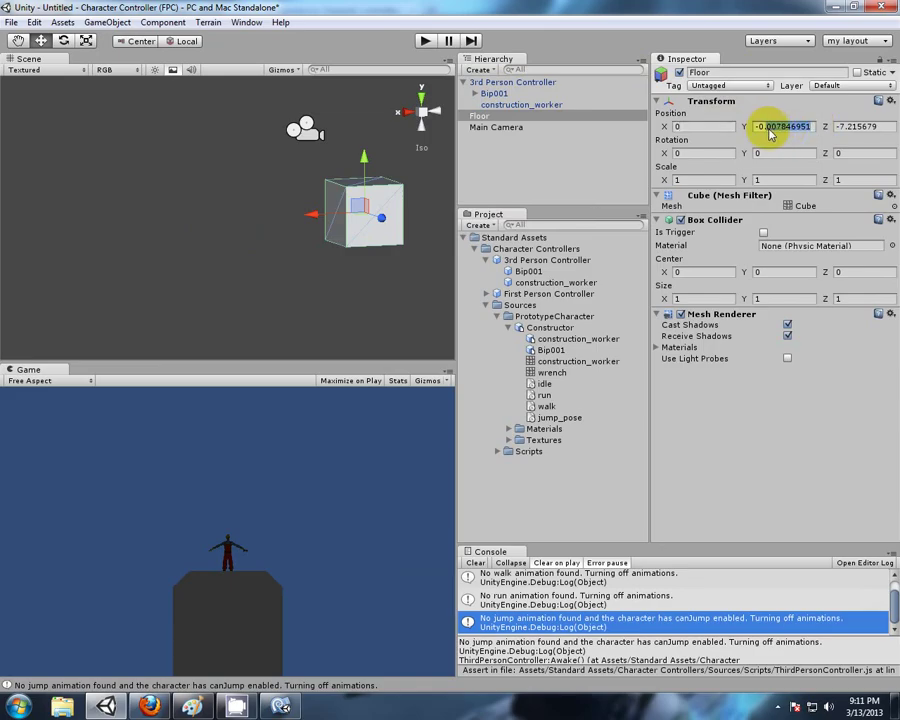
pyautogui.write('-0.5')
pyautogui.click(888, 128)
pyautogui.write('0')
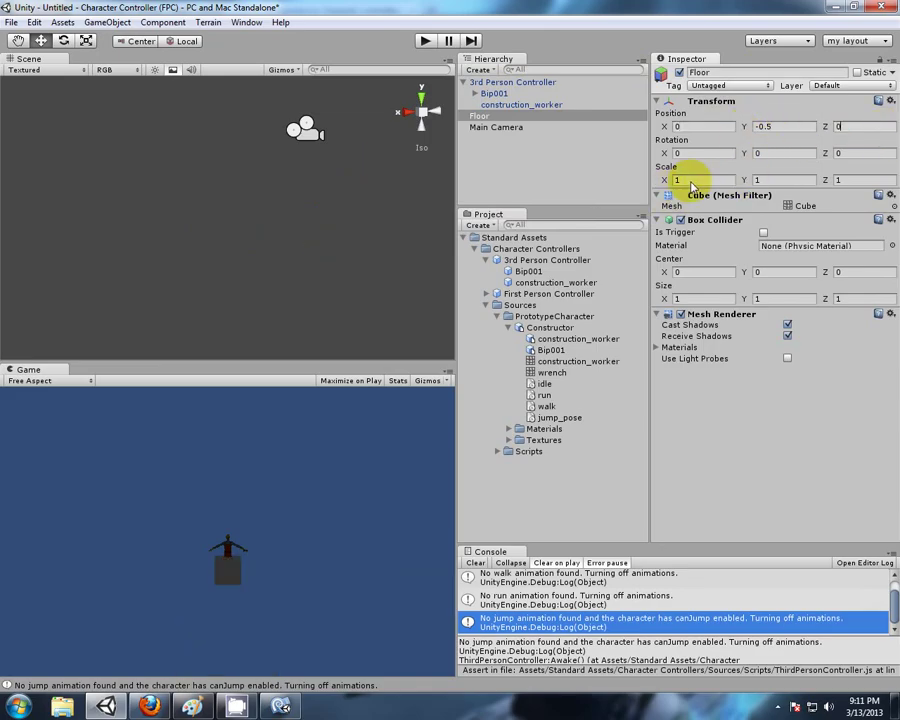
# - Stretch the cube to X and Z scale 100
pyautogui.click(703, 185)
pyautogui.write('100')
pyautogui.click(862, 181)
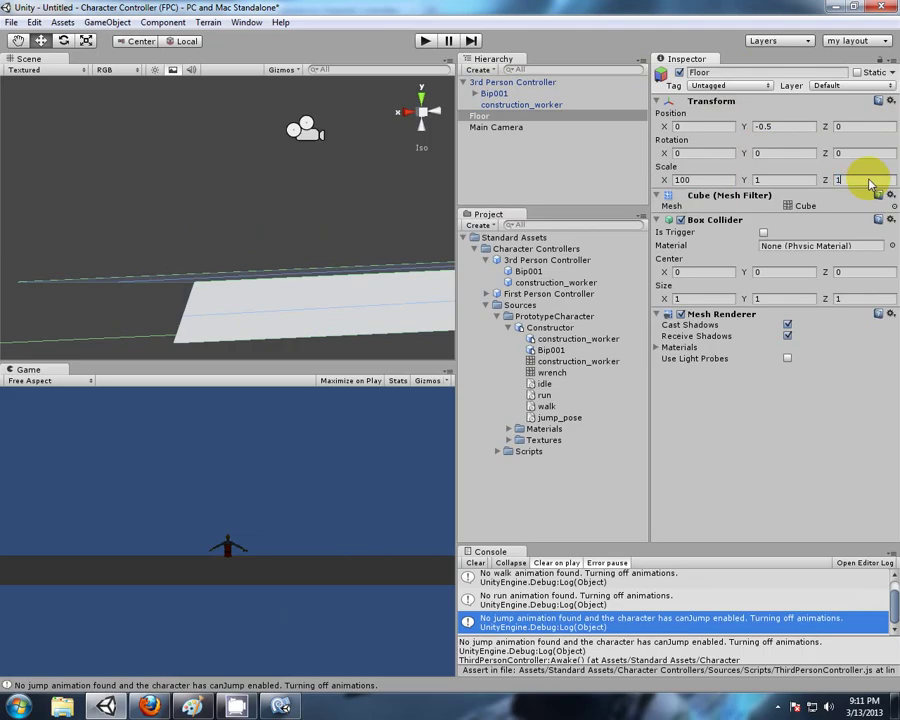
pyautogui.write('100')
pyautogui.click(478, 70)
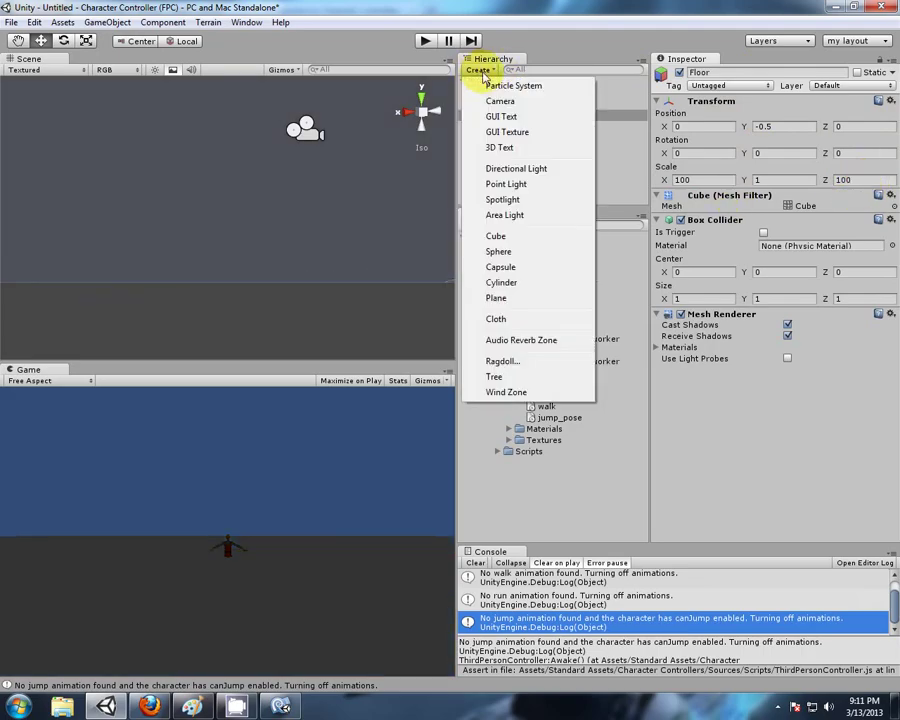
# - Add a directional light and raise the 3rd Person Controller to about Y 0.99
pyautogui.click(519, 170)
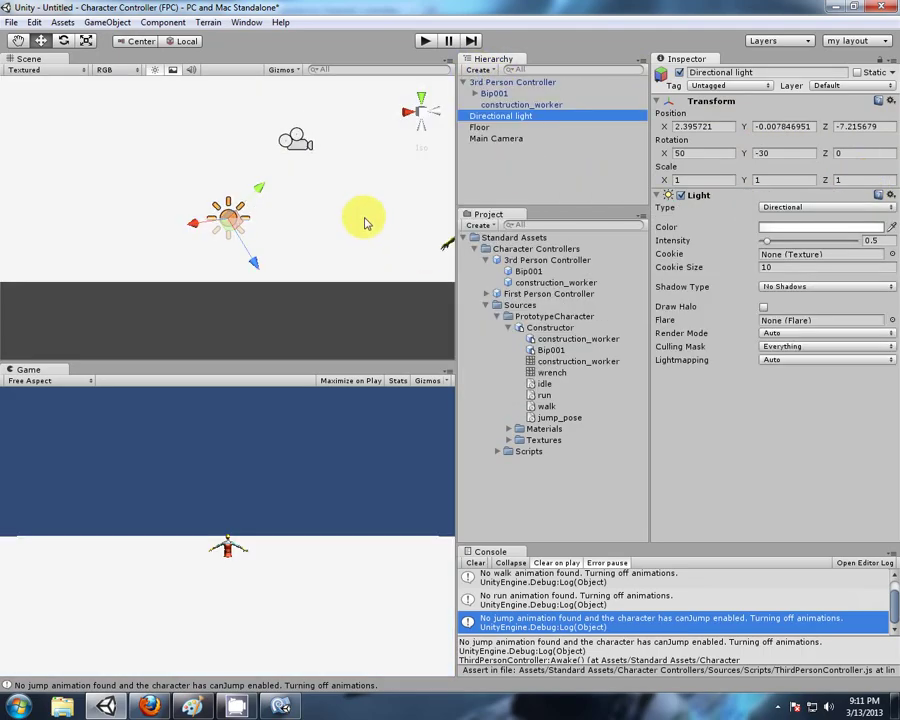
pyautogui.doubleClick(513, 83)
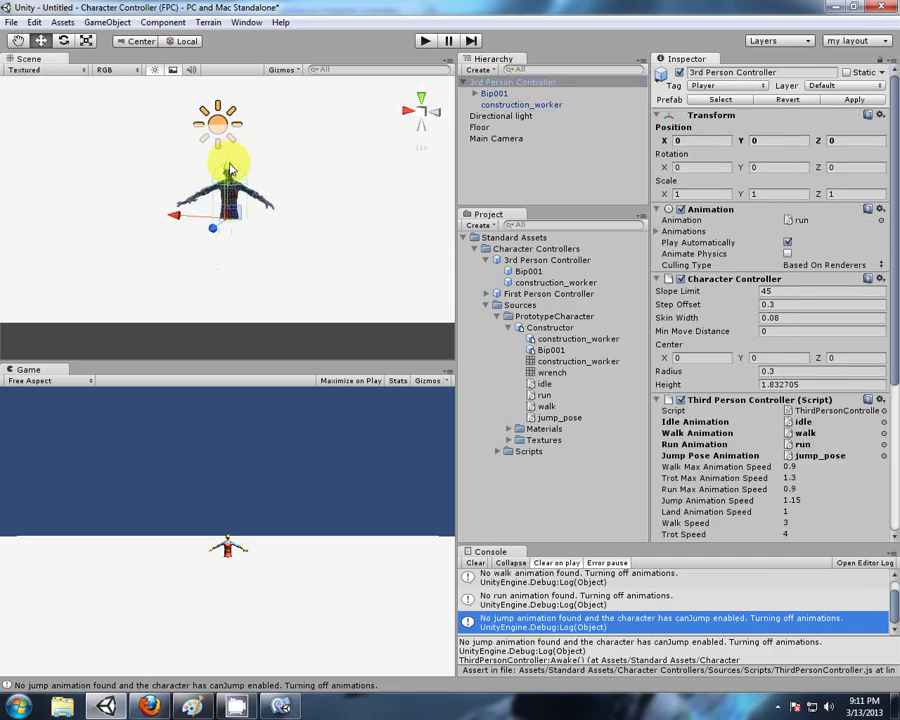
pyautogui.moveTo(229, 168); pyautogui.dragTo(231, 100)
pyautogui.keyDown('alt'); pyautogui.moveTo(128, 232); pyautogui.dragTo(438, 225); pyautogui.keyUp('alt')
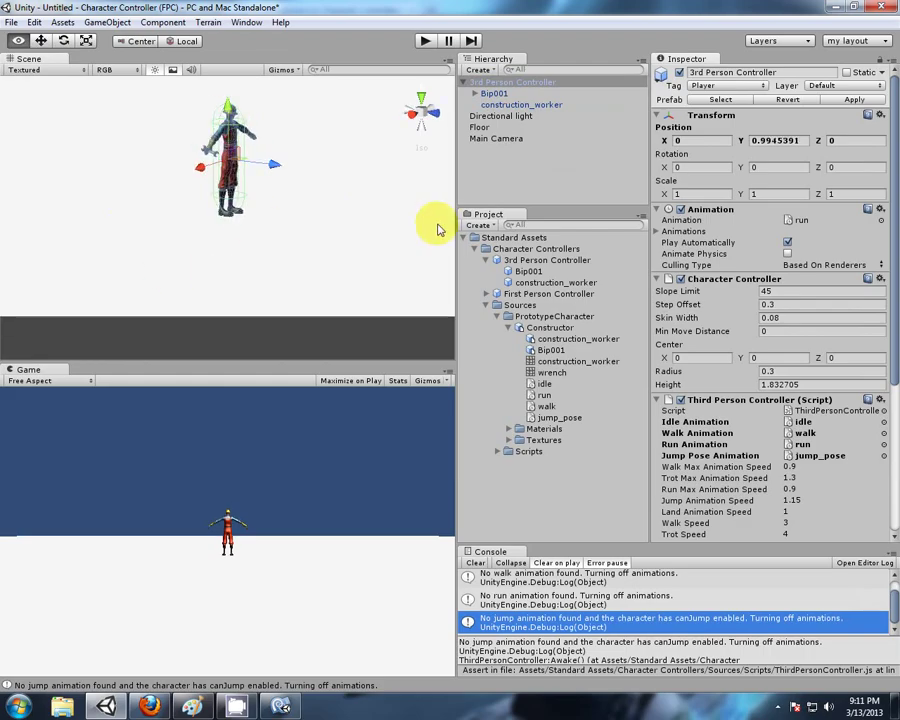
# - Enter Play mode and walk the worker forward, back, left and right with WASD
pyautogui.click(425, 41)
pyautogui.click(372, 453)
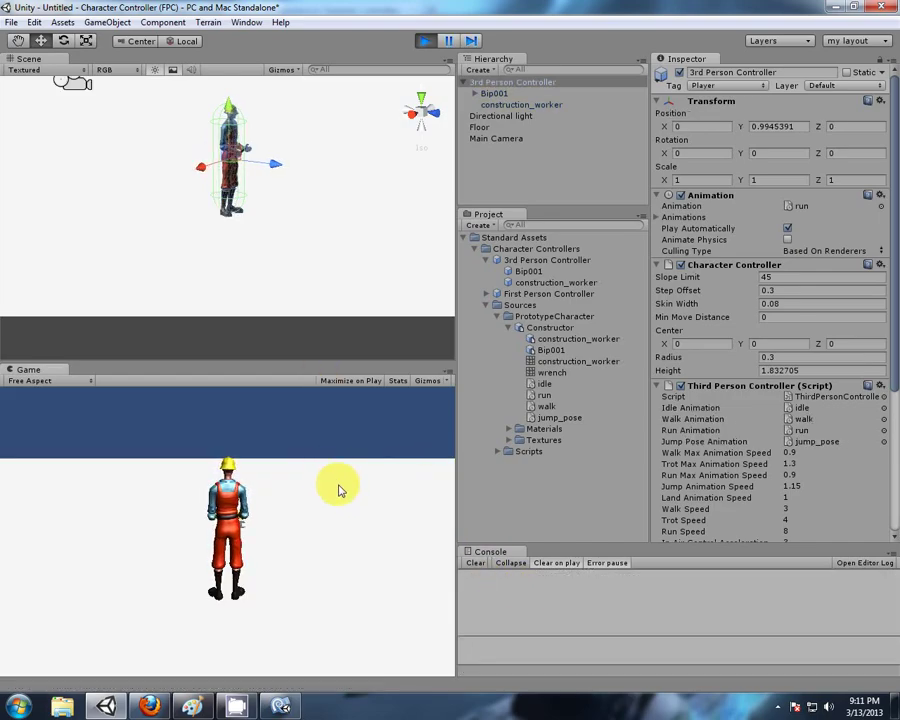
pyautogui.moveTo(305, 364); pyautogui.dragTo(305, 330)
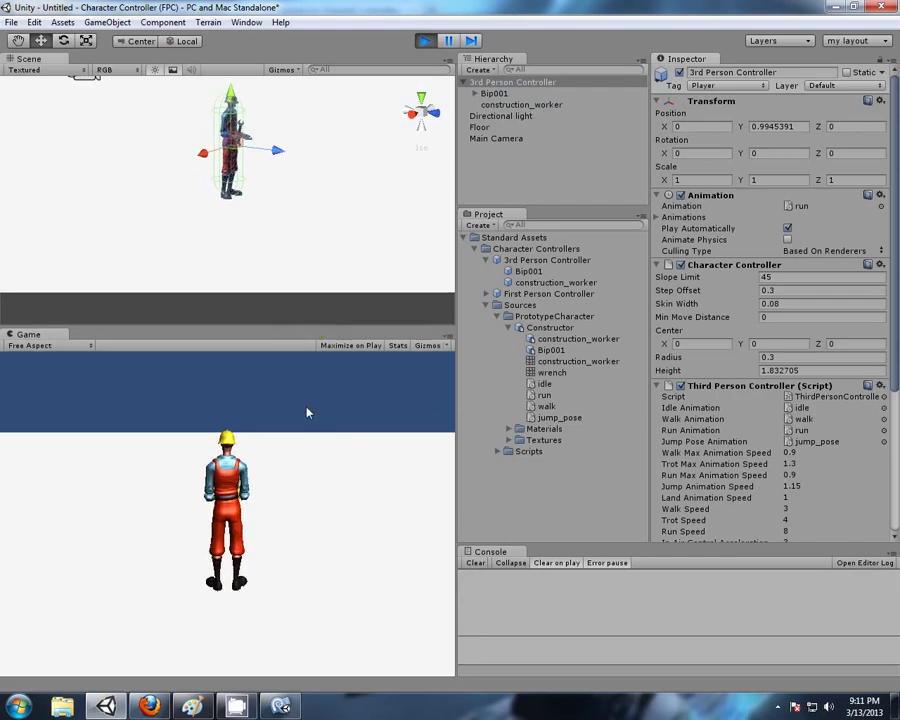
pyautogui.press('w')
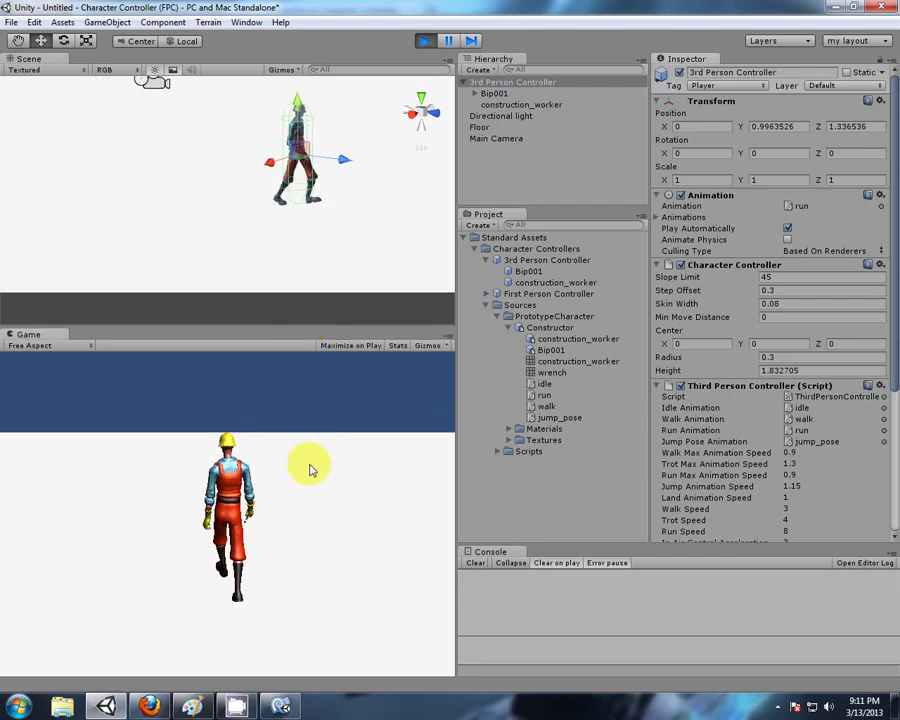
pyautogui.press('s')
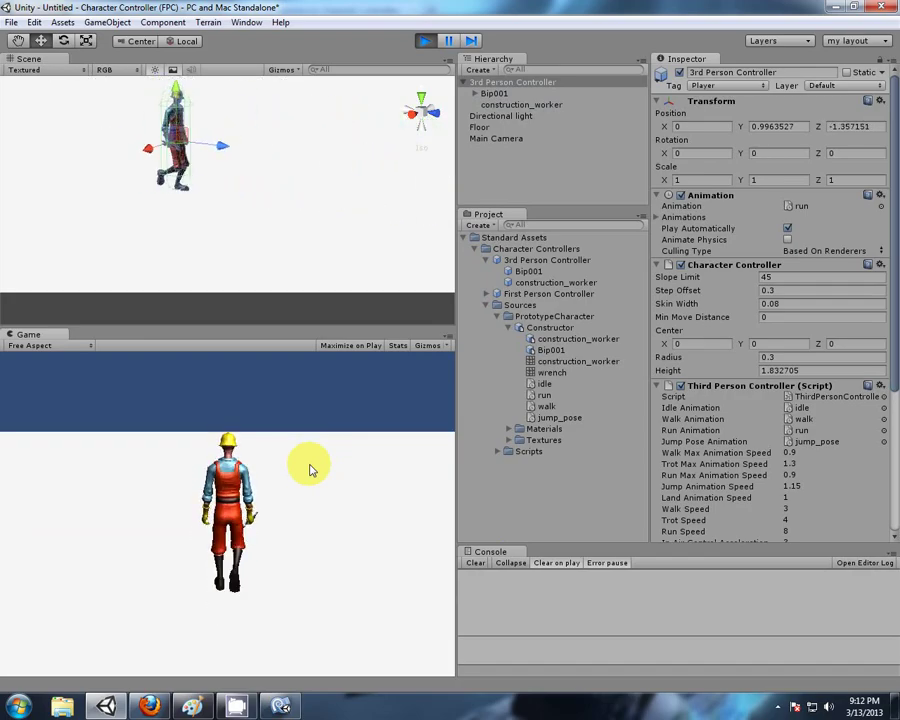
pyautogui.press('a')
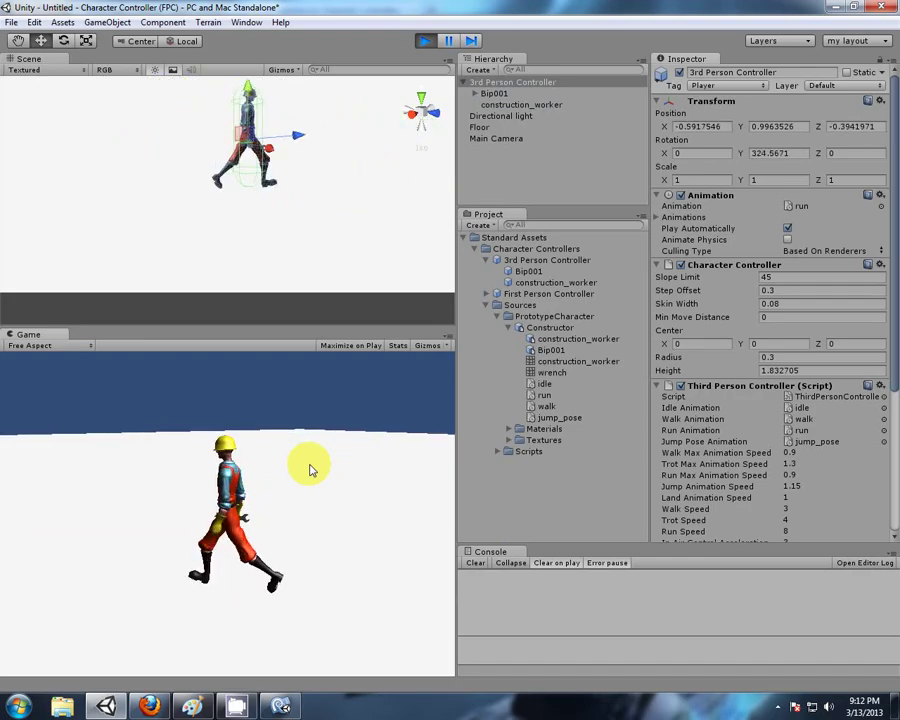
pyautogui.press('d')
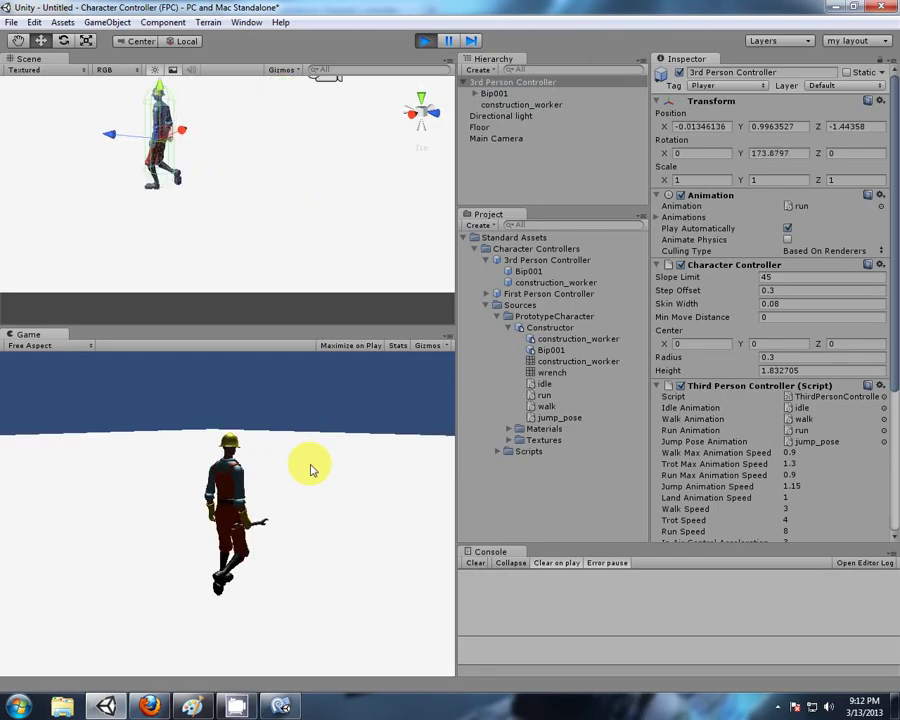
pyautogui.press('s')
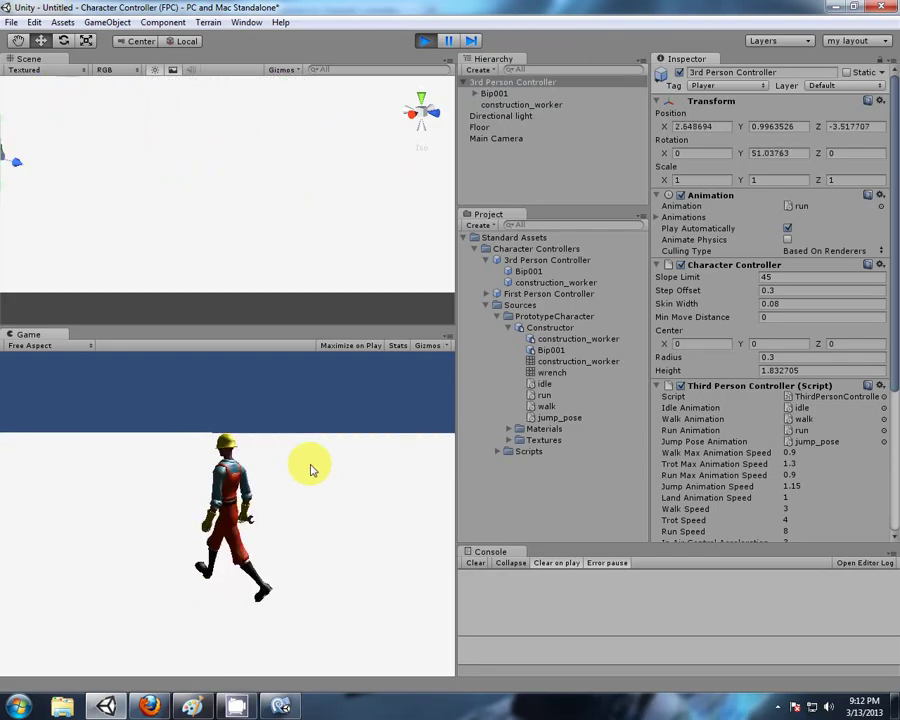
pyautogui.press('s')
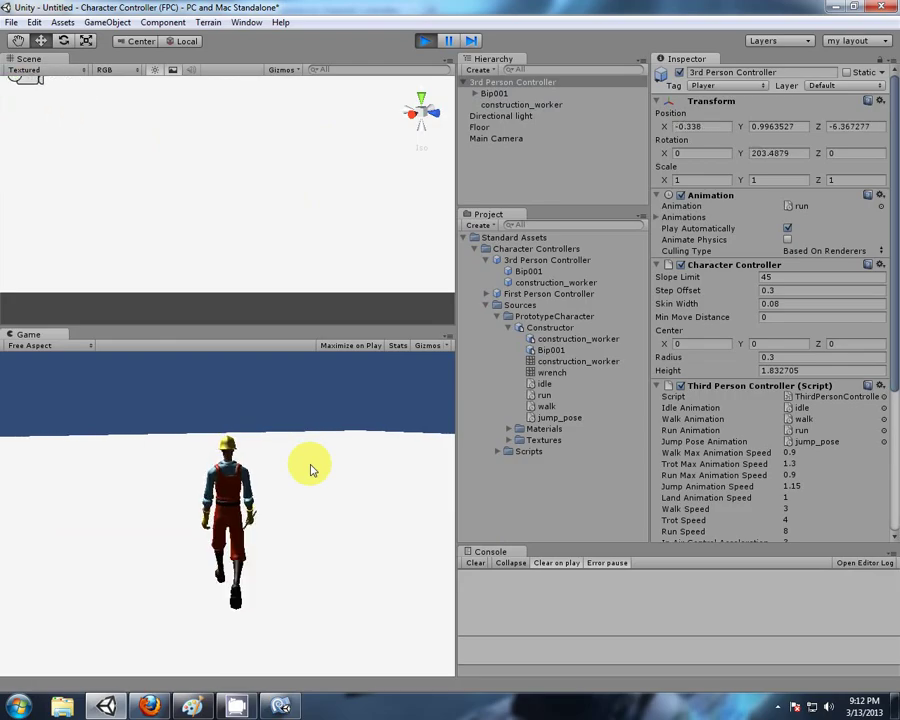
pyautogui.press('d')
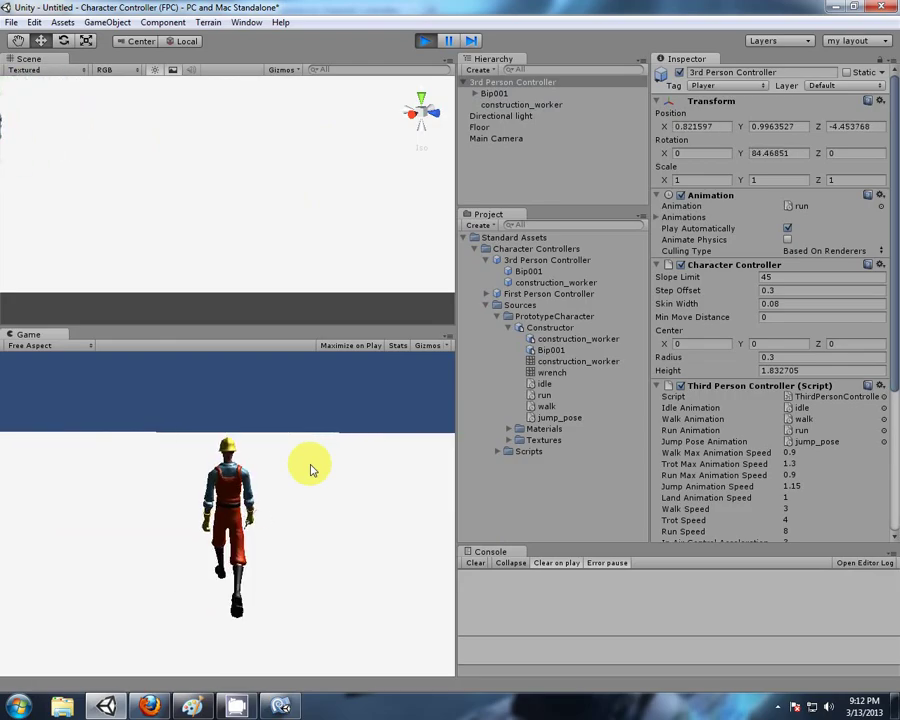
pyautogui.press('d')
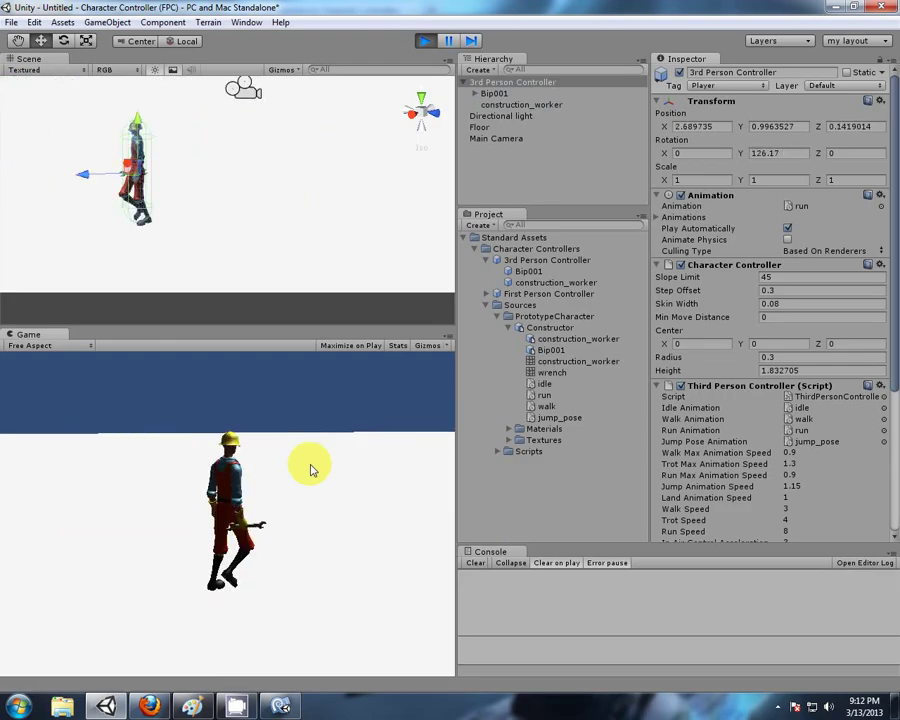
pyautogui.press('s')
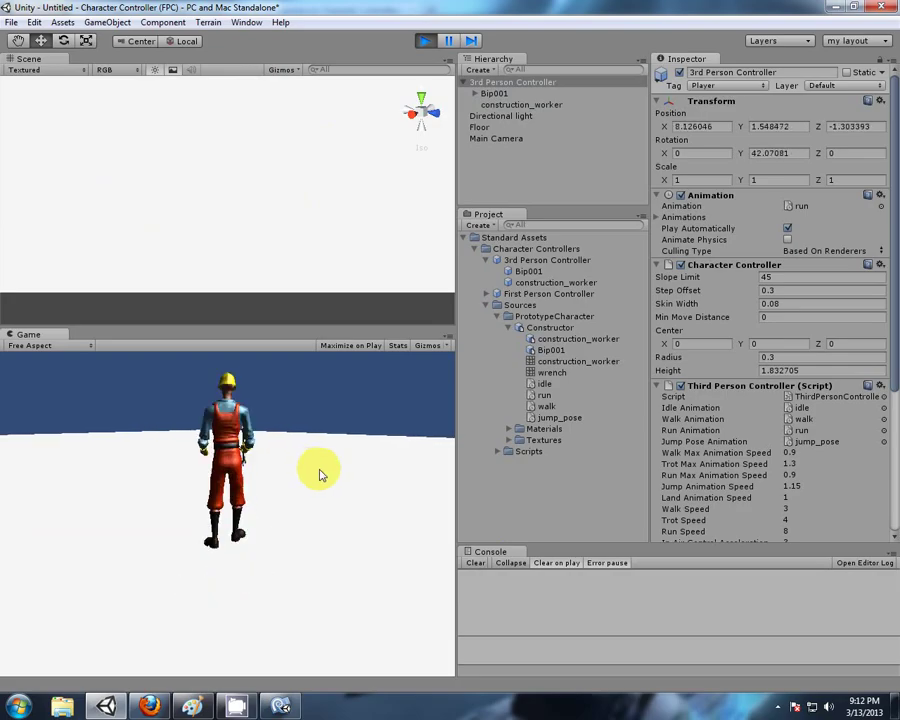
# - Make the worker jump with Space, then exit Play mode
pyautogui.press('space')
pyautogui.press('space')
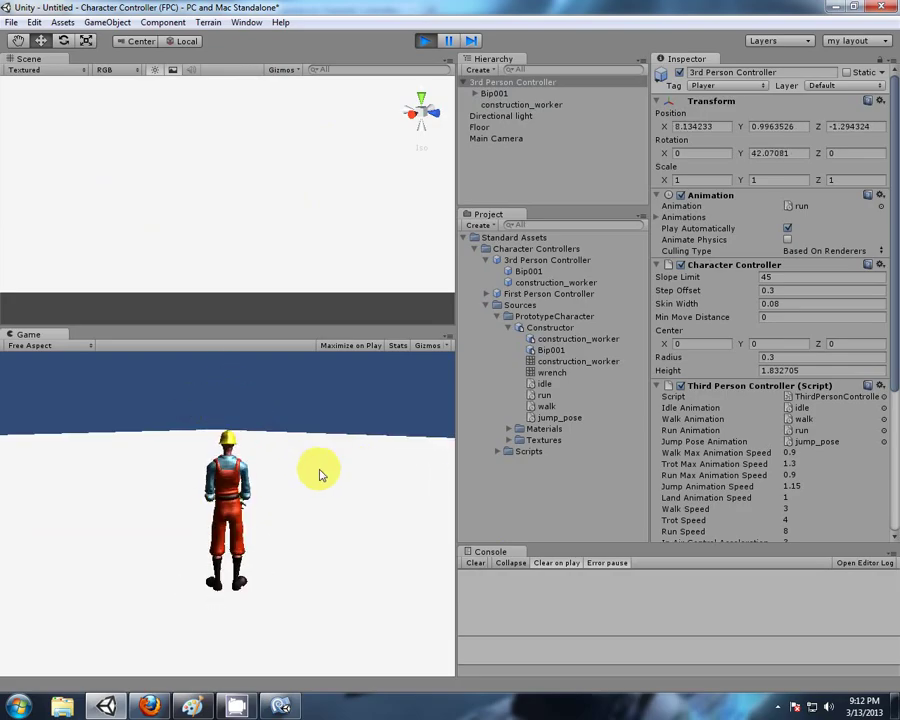
pyautogui.press('w')
pyautogui.press('space')
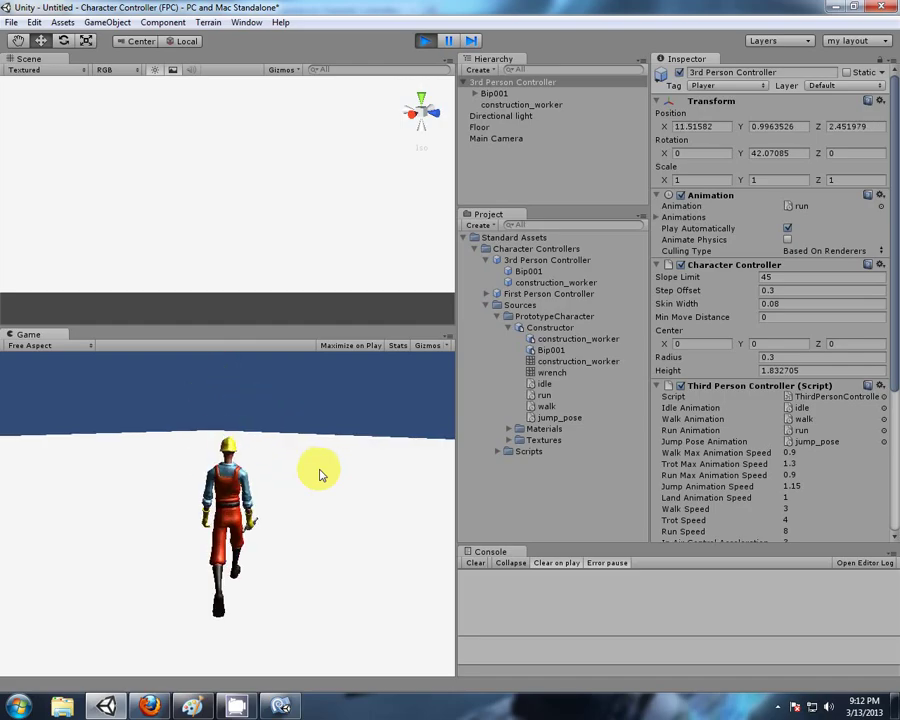
pyautogui.click(425, 42)
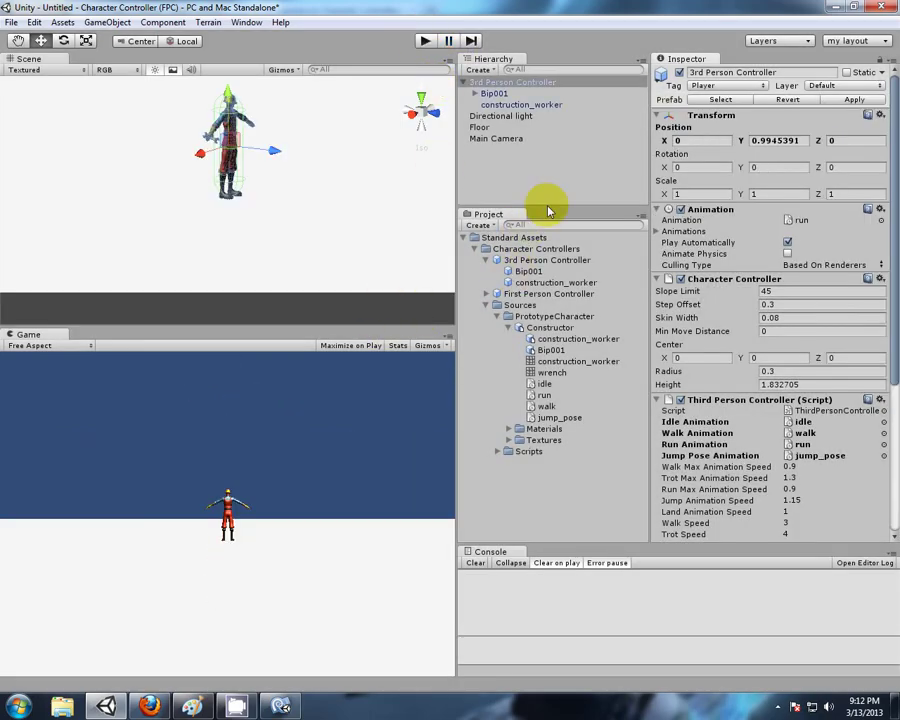
# - Give the Hierarchy more room, close the Assets menu without importing, and orbit the Scene view
pyautogui.moveTo(548, 211); pyautogui.dragTo(545, 328)
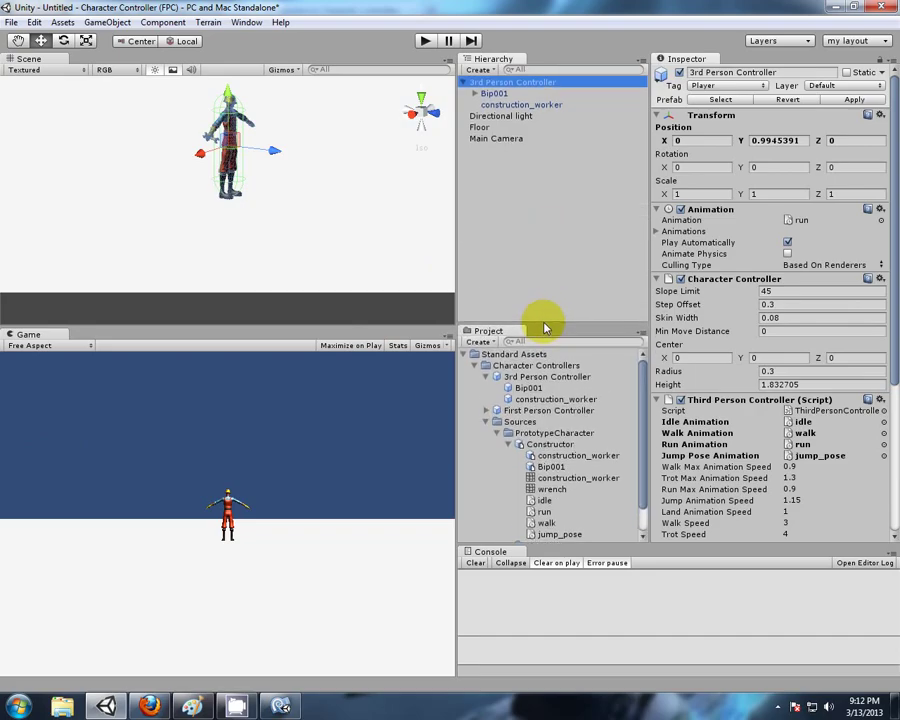
pyautogui.click(62, 22)
pyautogui.moveTo(116, 123)
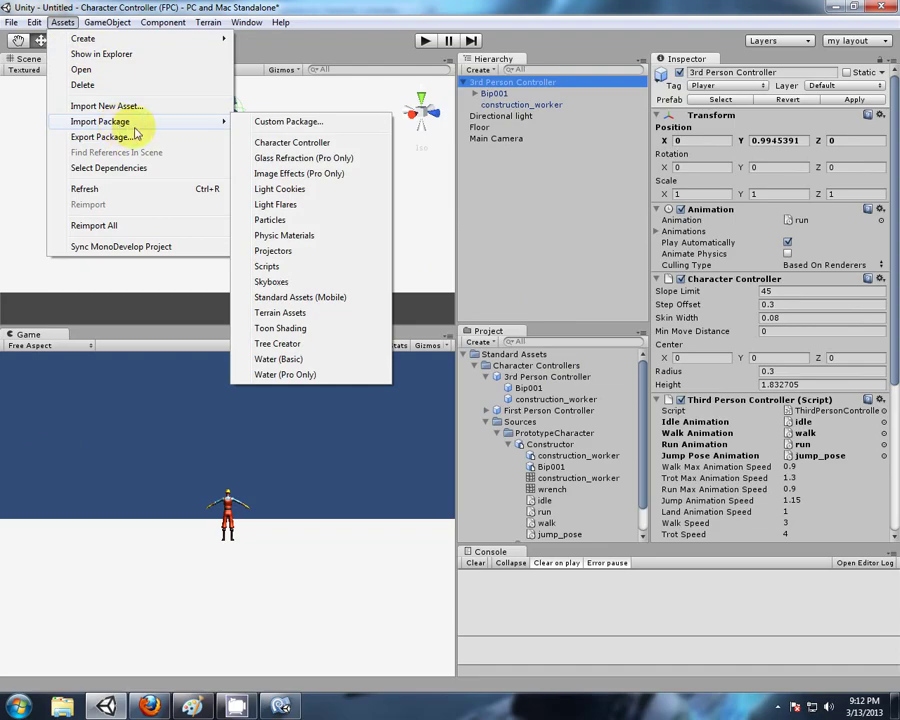
pyautogui.click(325, 14)
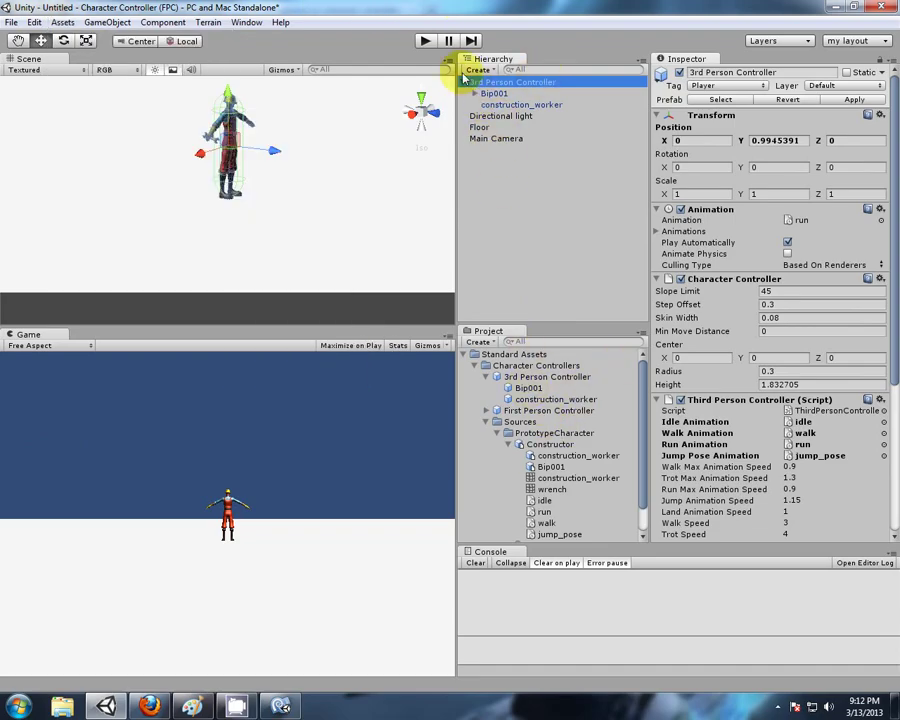
pyautogui.keyDown('alt'); pyautogui.moveTo(358, 187); pyautogui.dragTo(486, 362); pyautogui.keyUp('alt')
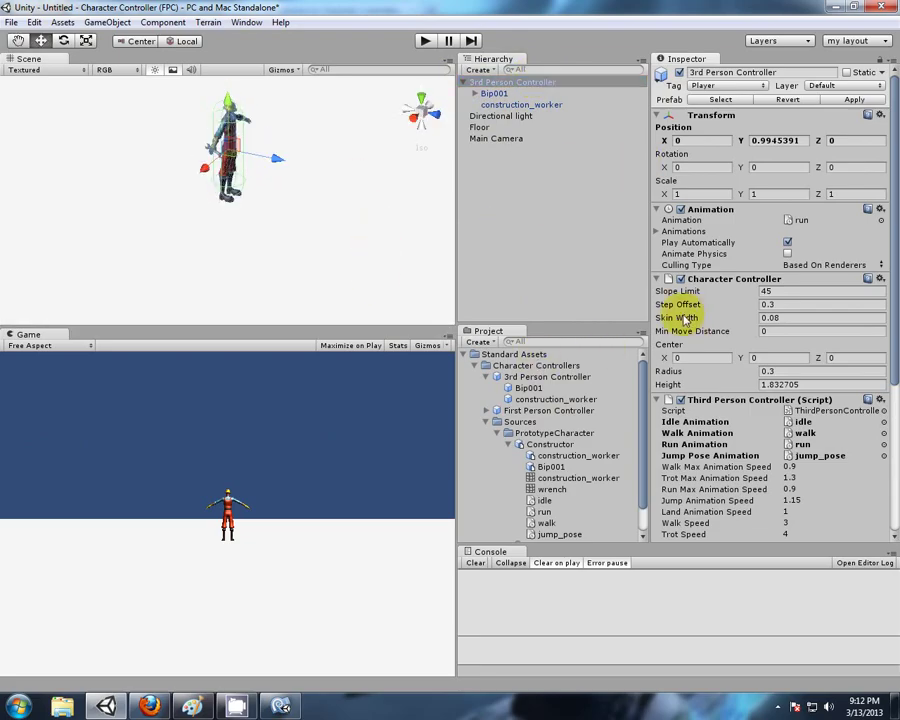